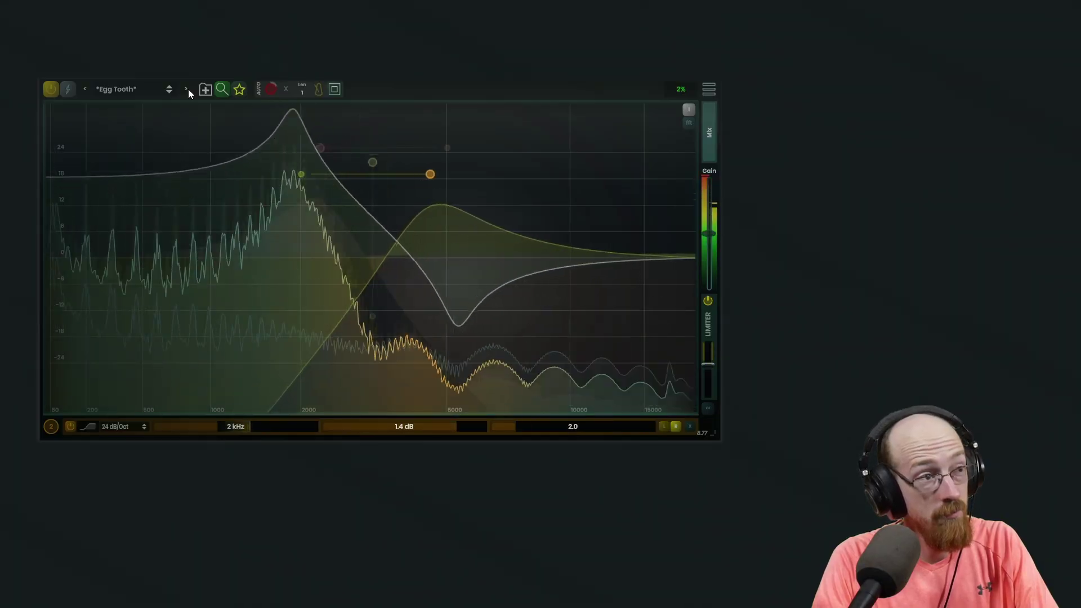
Audition the Parity EQ presets in sequence during playback, going from Egg Tooth through to Hi Lo Boost.
left_click(188, 89)
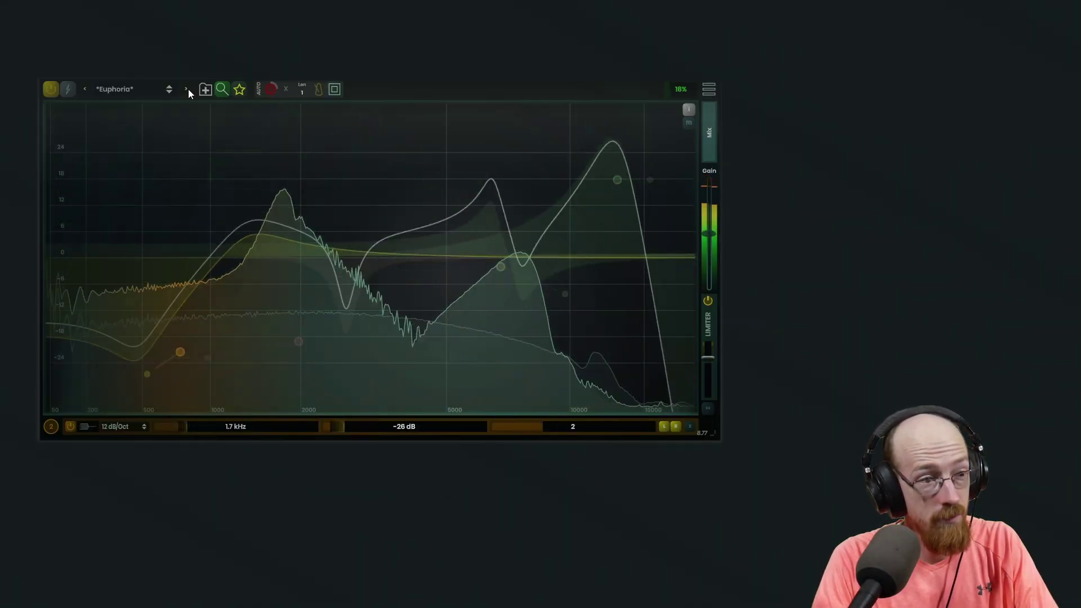
left_click(189, 89)
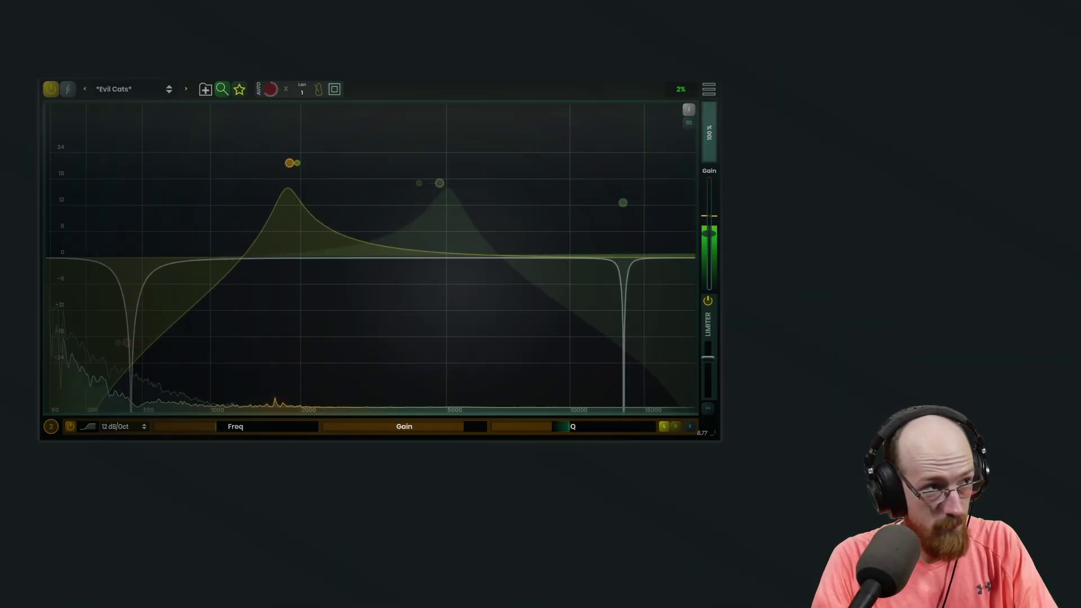
left_click(187, 89)
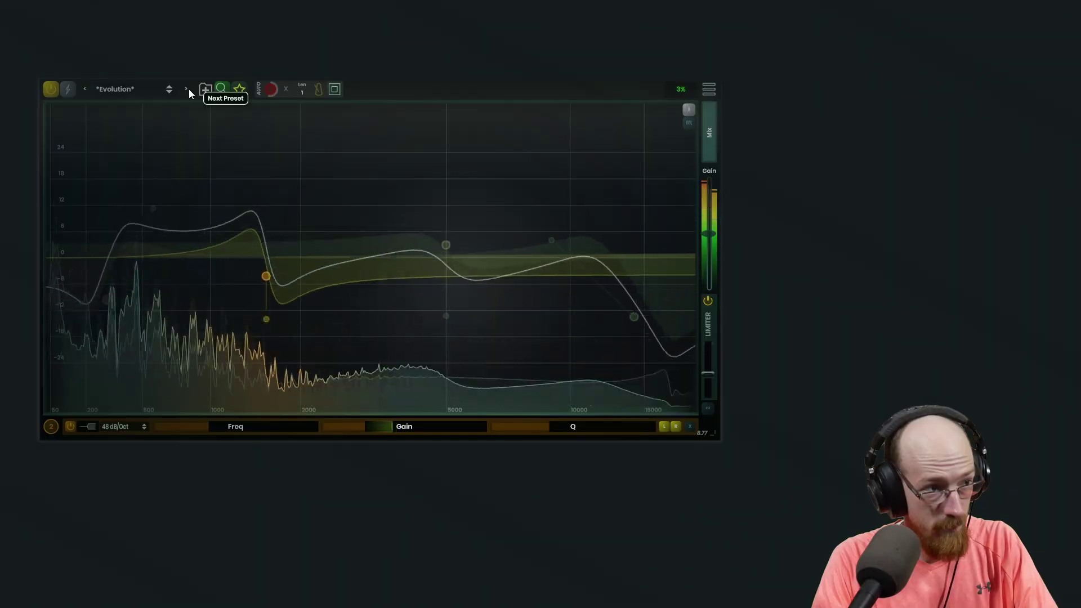
left_click(188, 90)
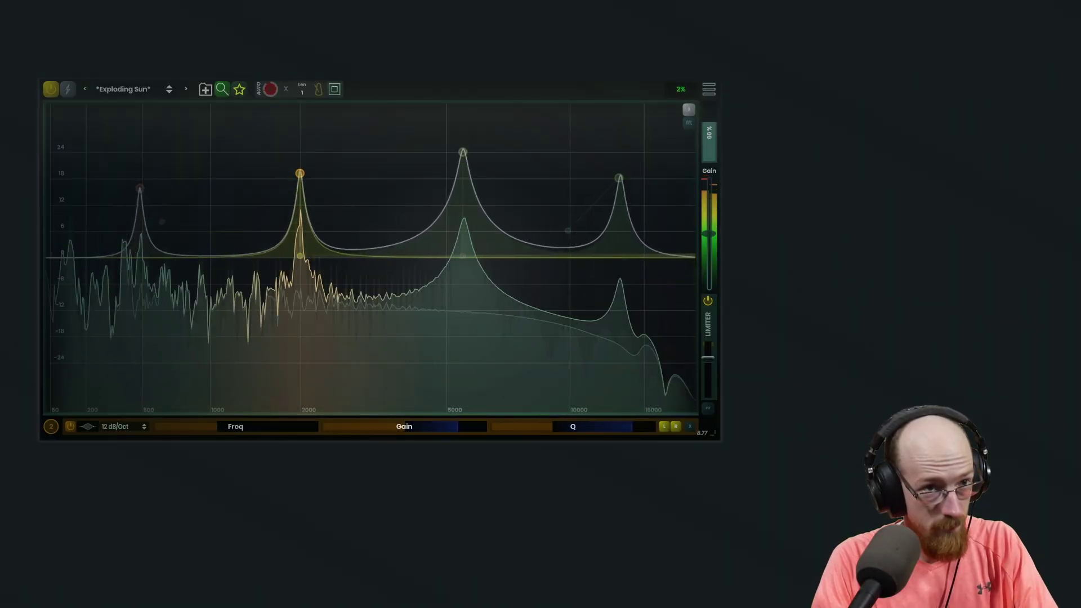
left_click(187, 92)
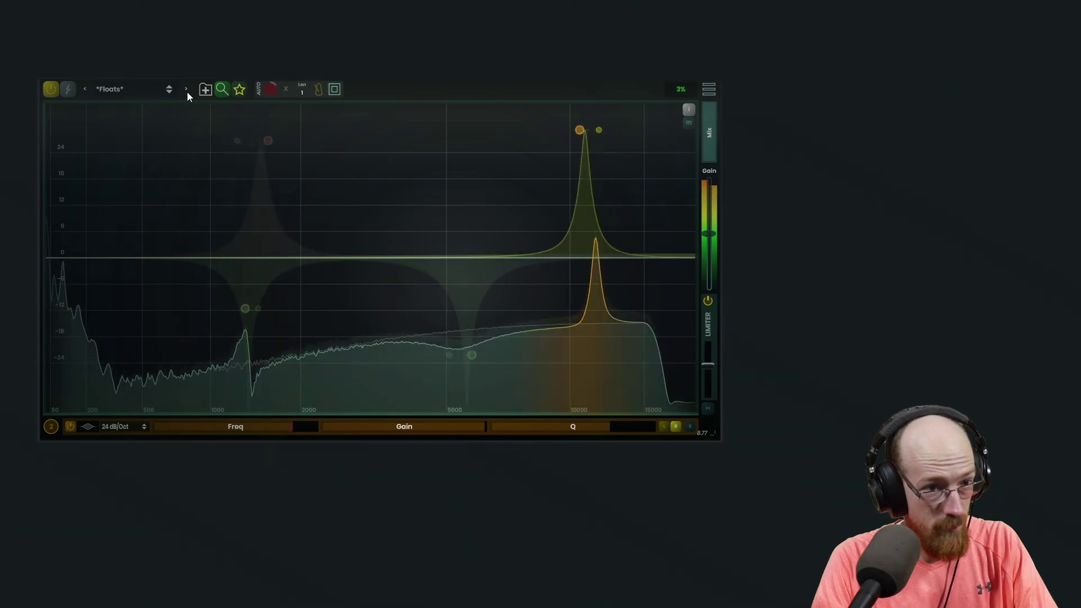
left_click(187, 92)
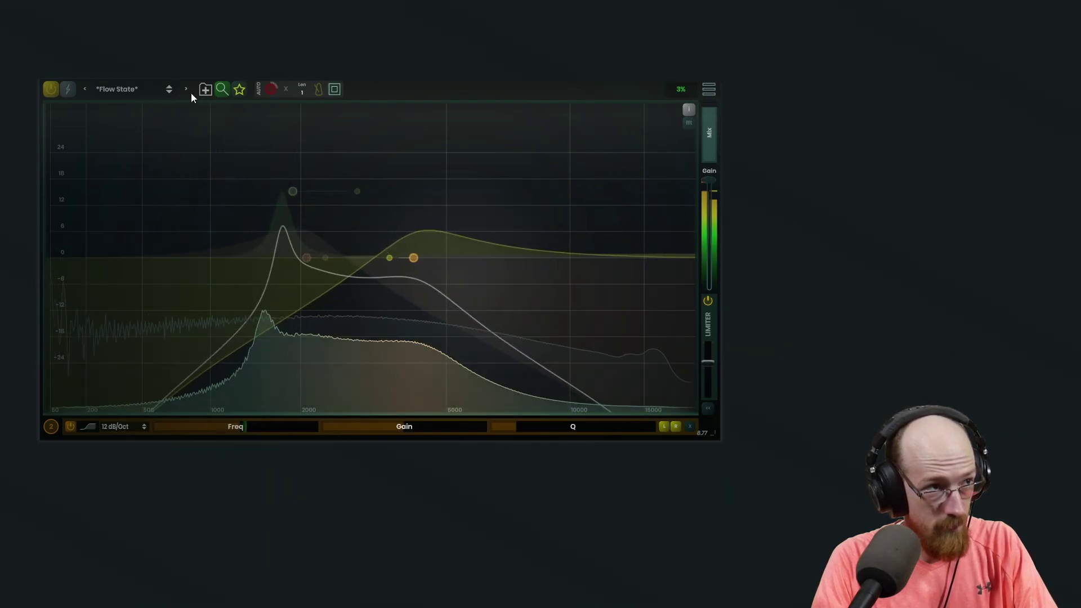
left_click(187, 90)
left_click(187, 90)
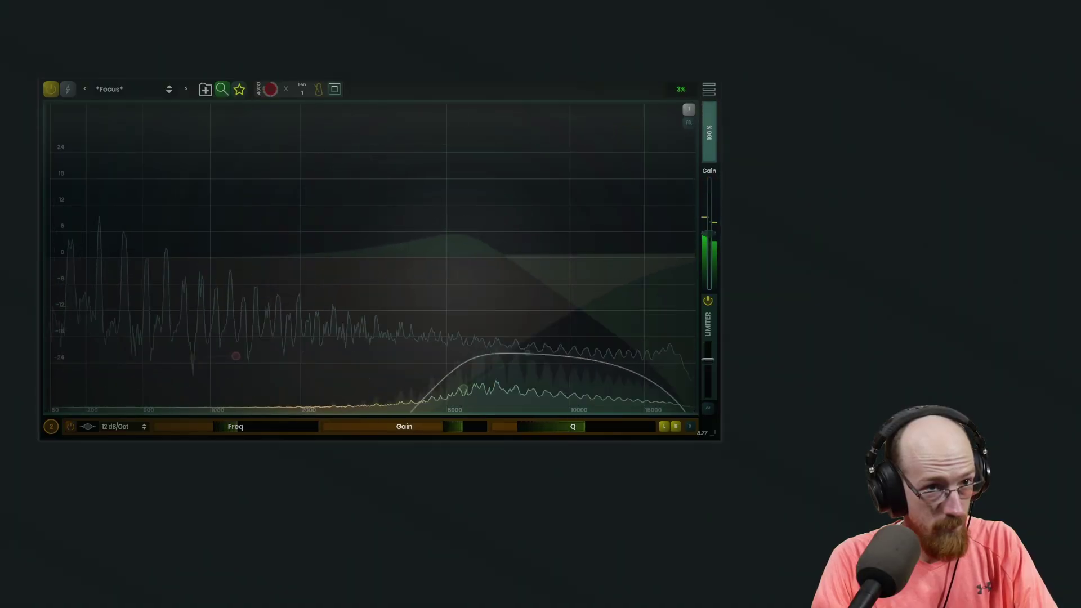
left_click(187, 90)
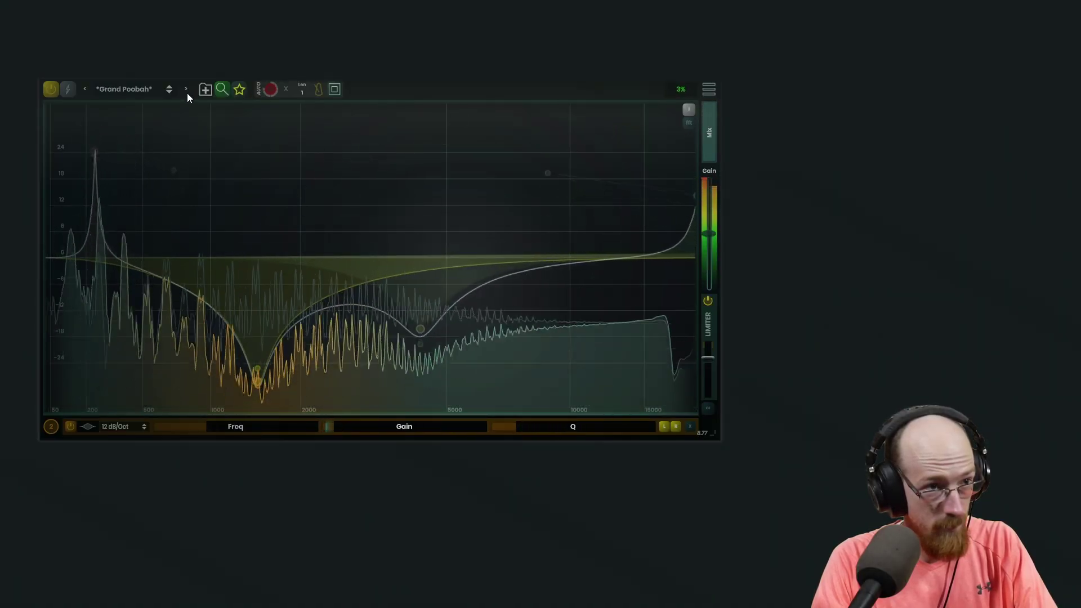
left_click(187, 90)
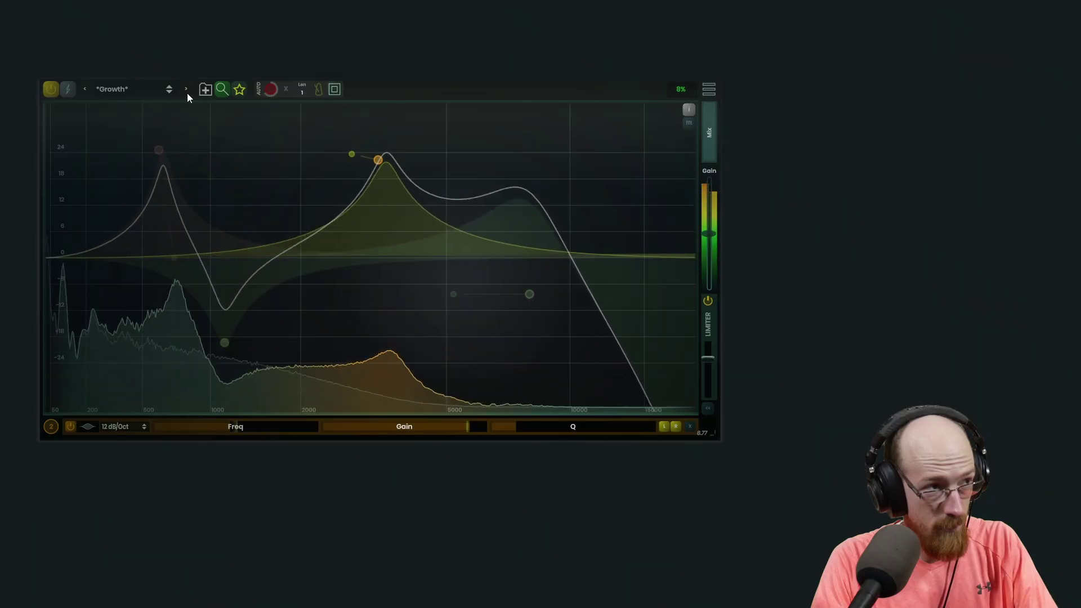
left_click(187, 93)
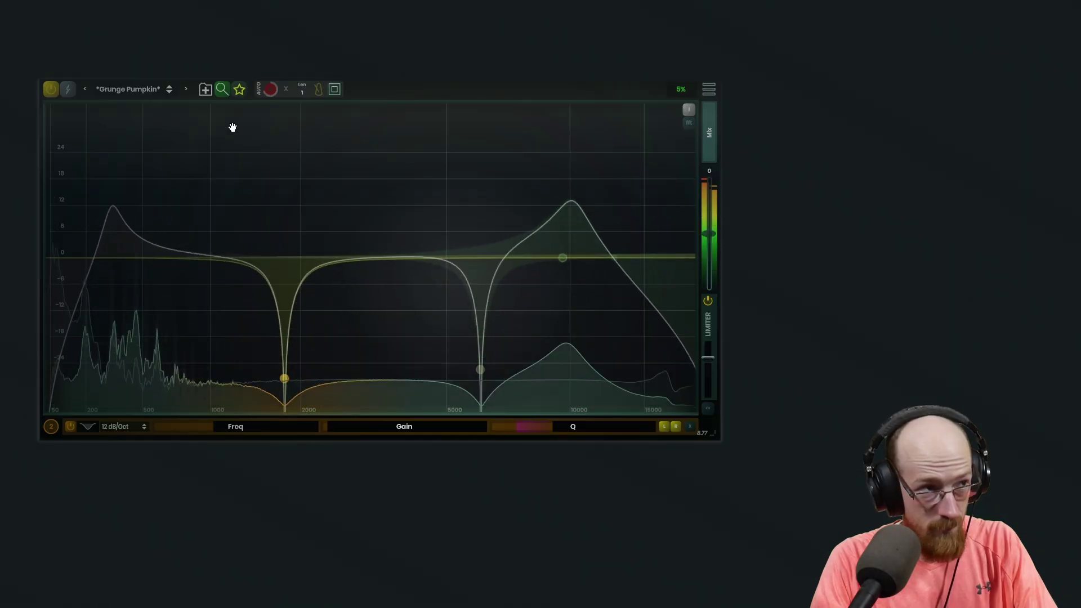
left_click(187, 89)
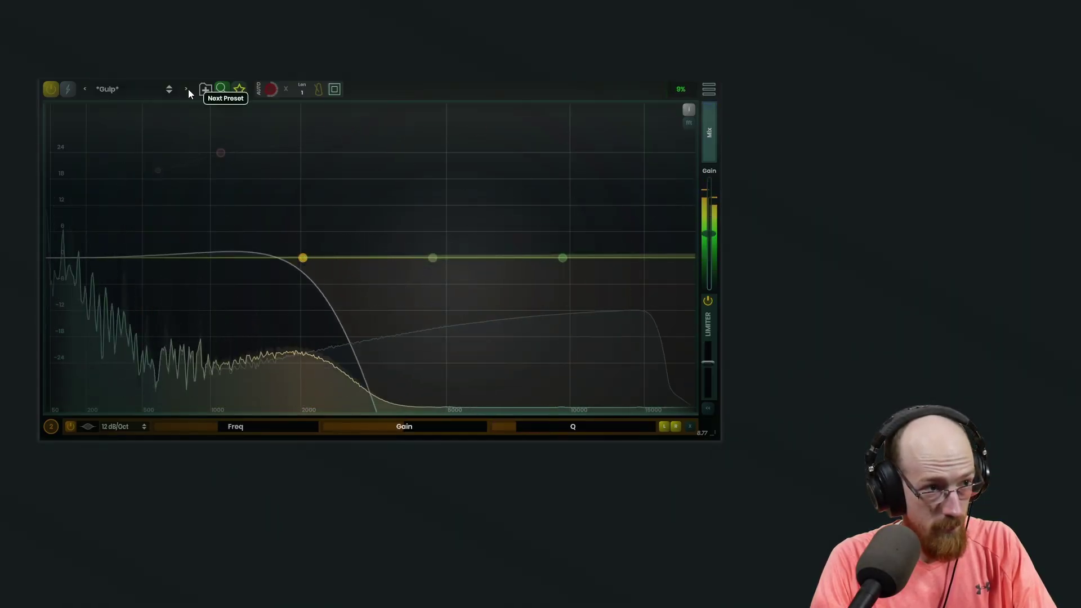
left_click(188, 89)
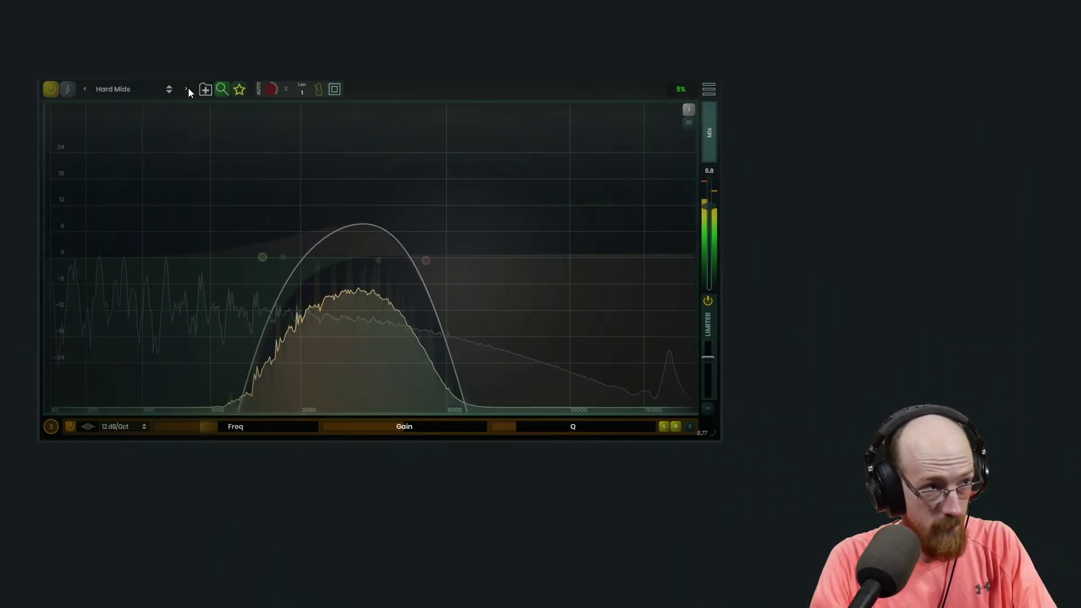
left_click(188, 89)
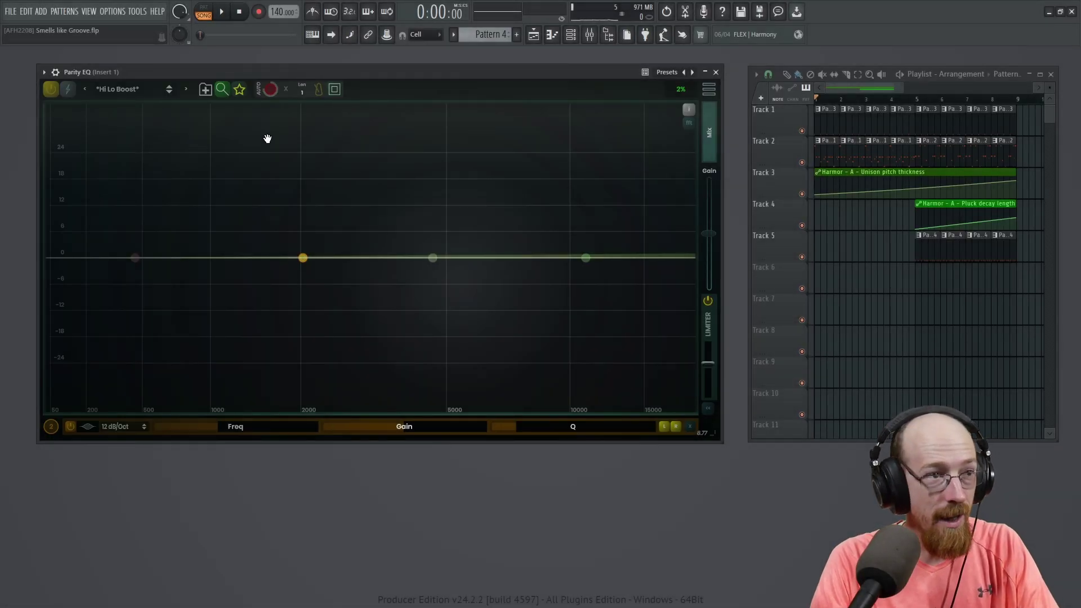
Nudge band 2 slightly lower in frequency and gain, and inspect the LFO, ENV and SEQ modulators of its gain.
mouse_move(303, 260)
left_mouse_down()
mouse_move(329, 190)
mouse_move(300, 271)
mouse_move(292, 259)
left_mouse_up()
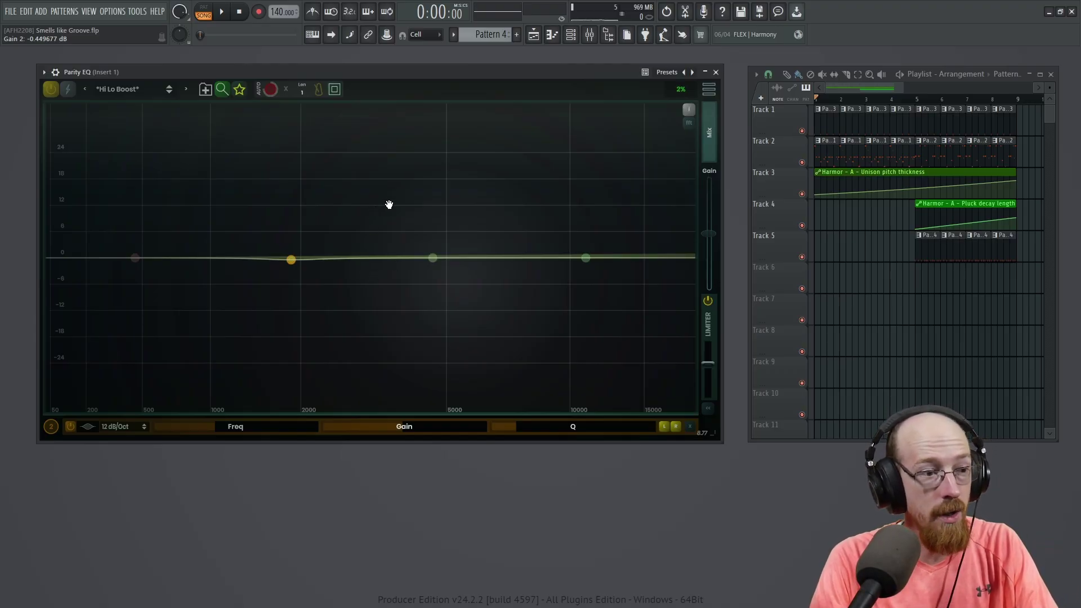
right_click(406, 427)
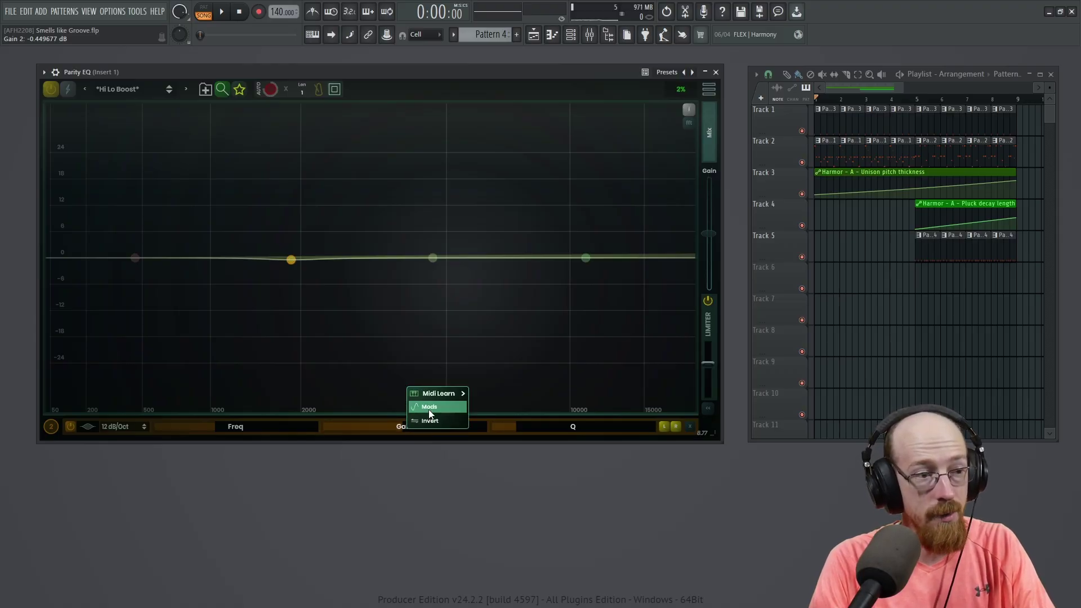
left_click(430, 414)
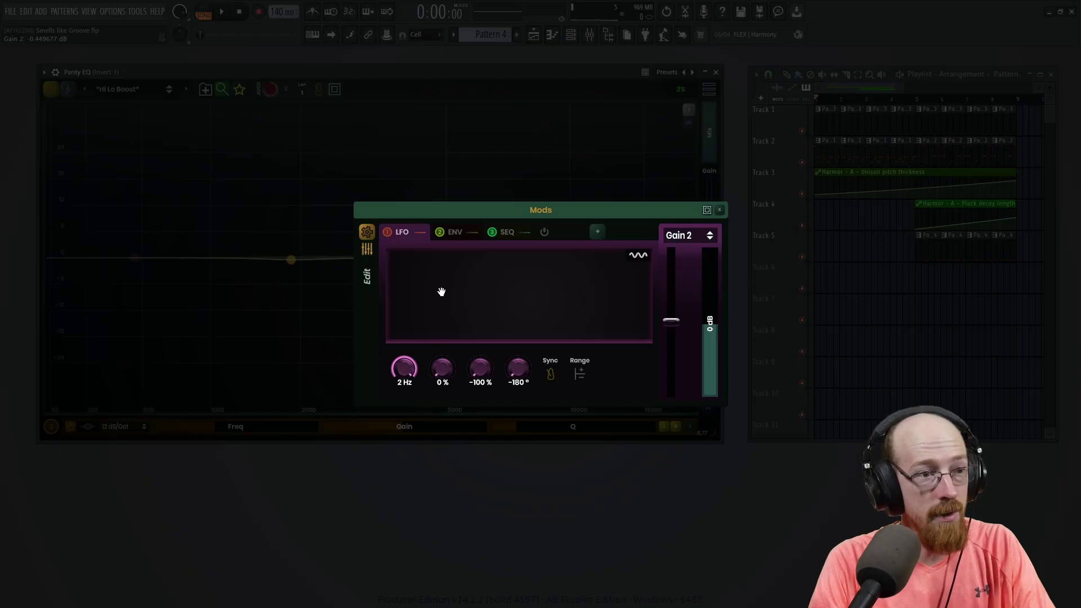
left_click(464, 233)
left_click(513, 232)
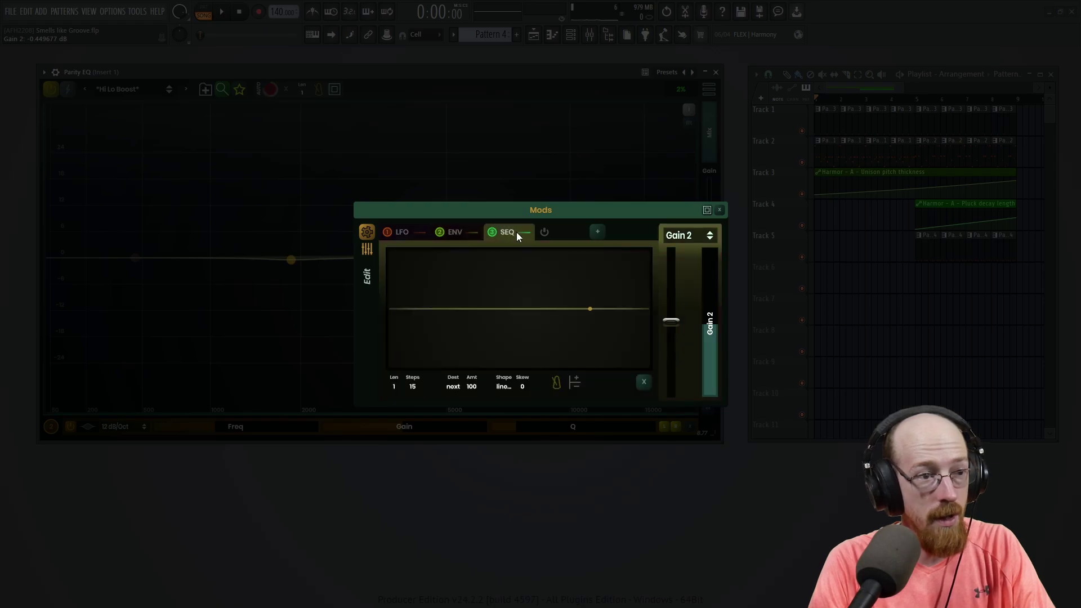
left_click(458, 234)
left_click(422, 234)
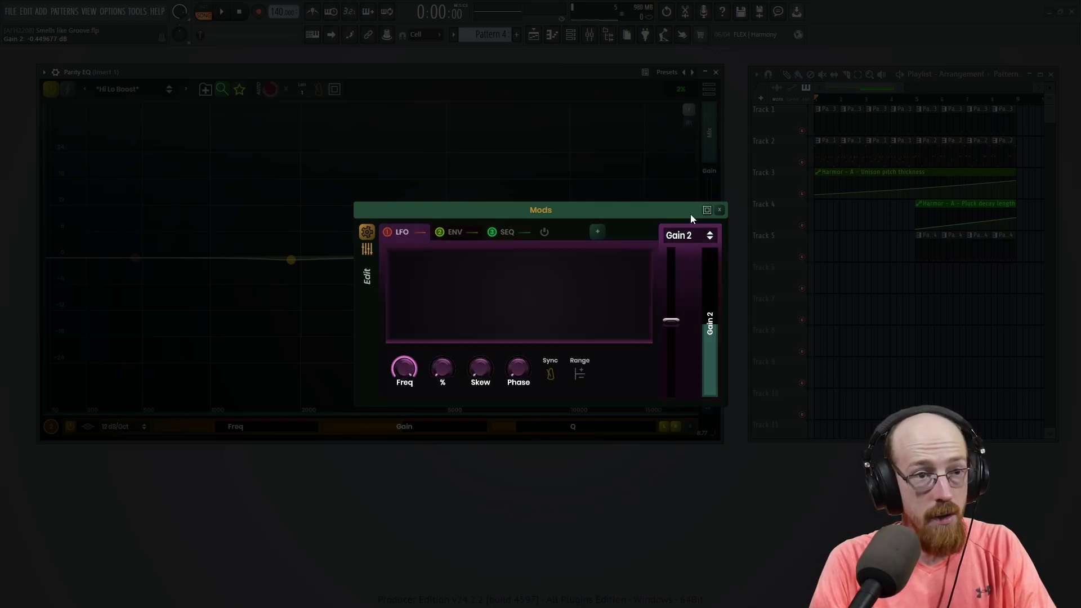
left_click(719, 210)
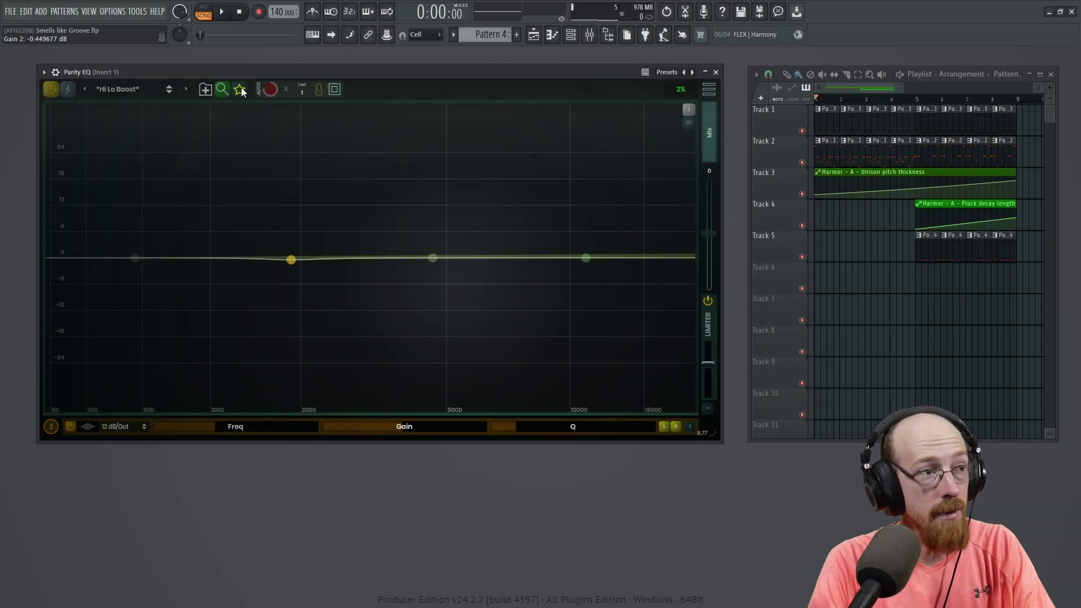
Look through the EQ's preset categories and scan the full list in the preset browser without loading one.
left_click(126, 89)
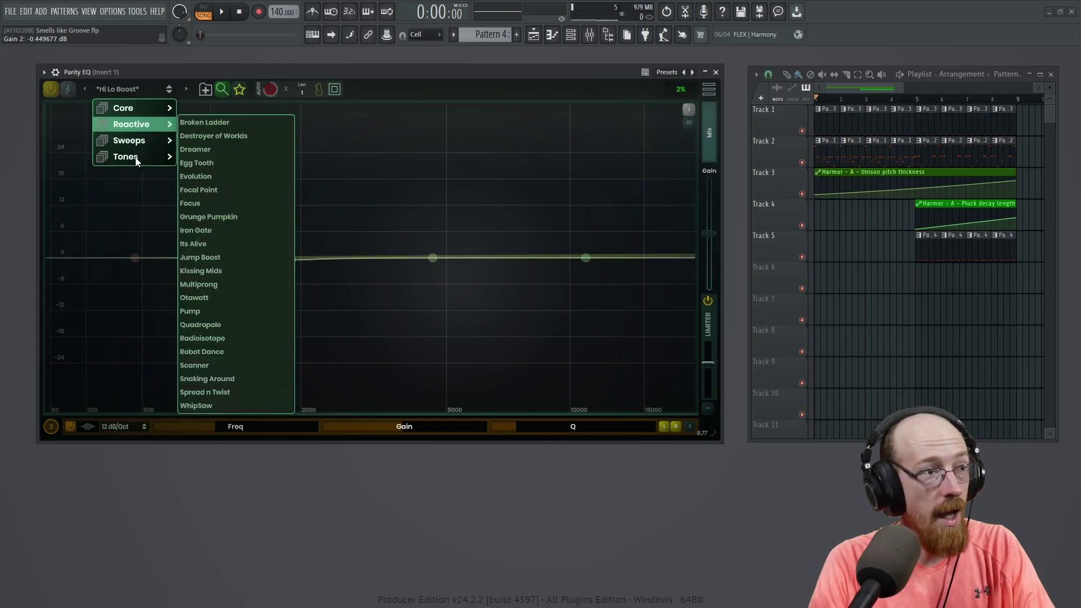
left_click_drag(214, 74, 212, 76)
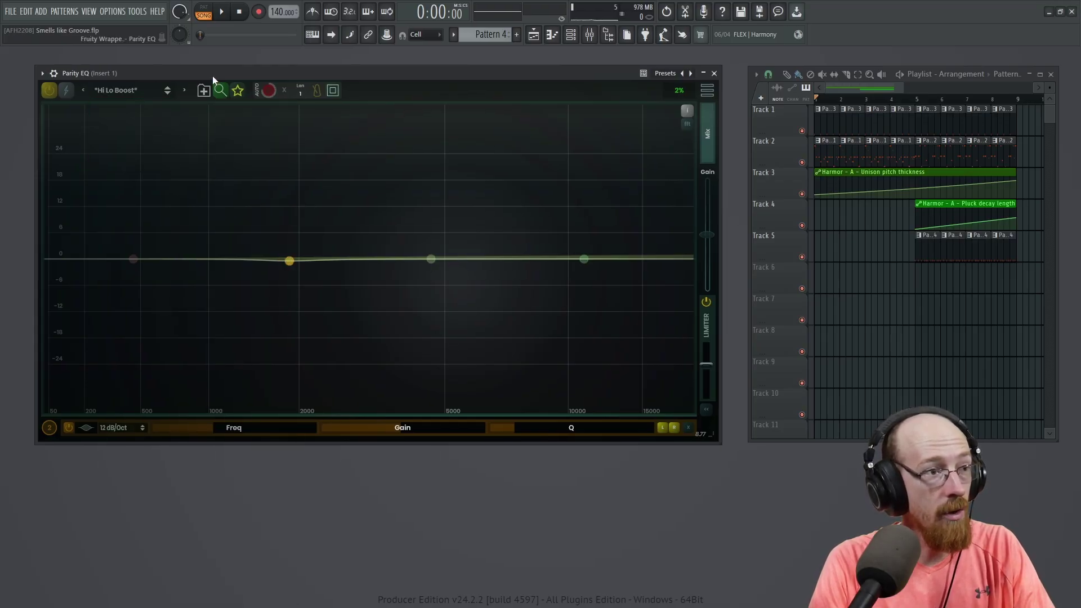
left_click(219, 92)
scroll(574, 366, "down", 5)
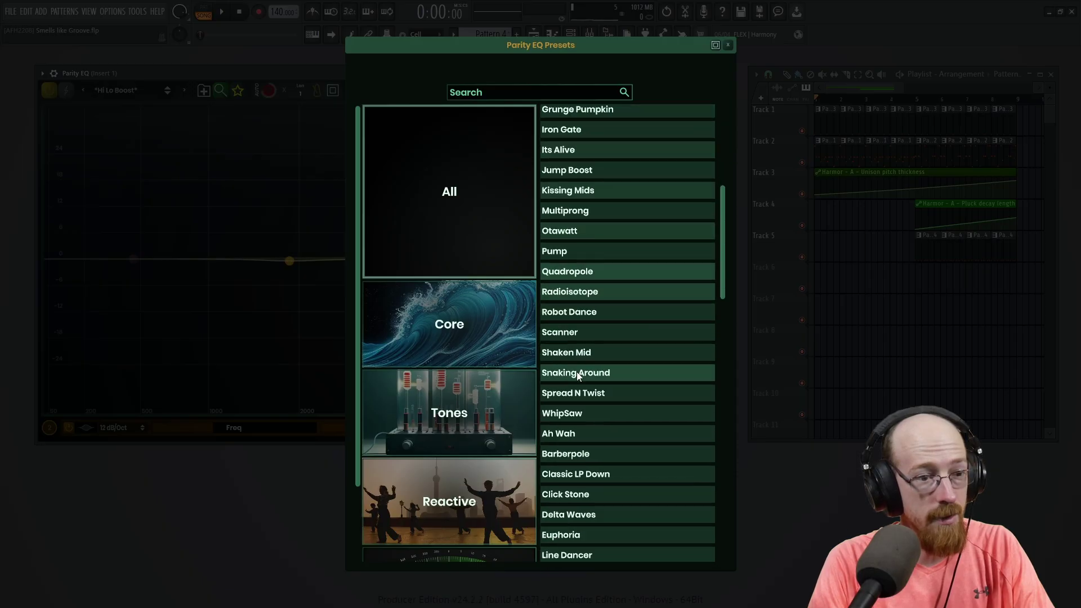
scroll(577, 371, "down", 8)
scroll(603, 370, "up", 11)
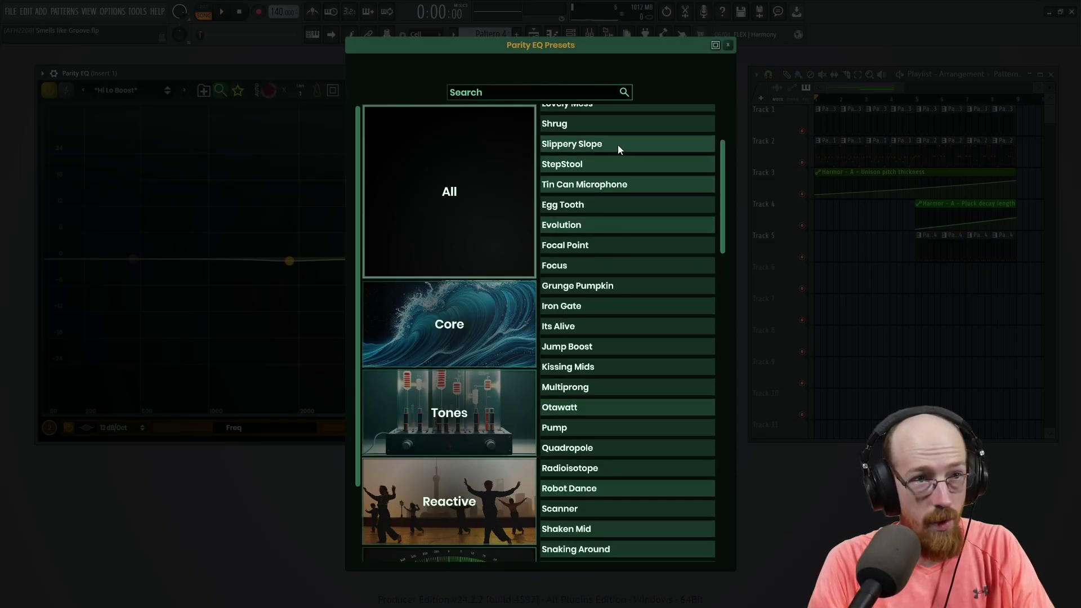
left_click(728, 44)
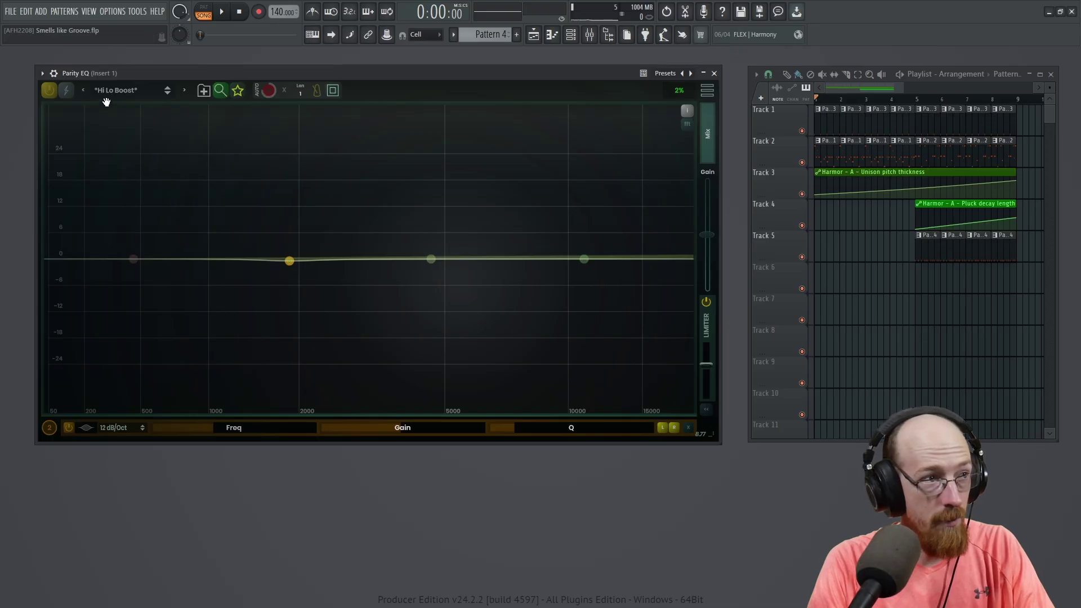
Delete all the preset's EQ bands, leaving an empty curve.
left_click(133, 259)
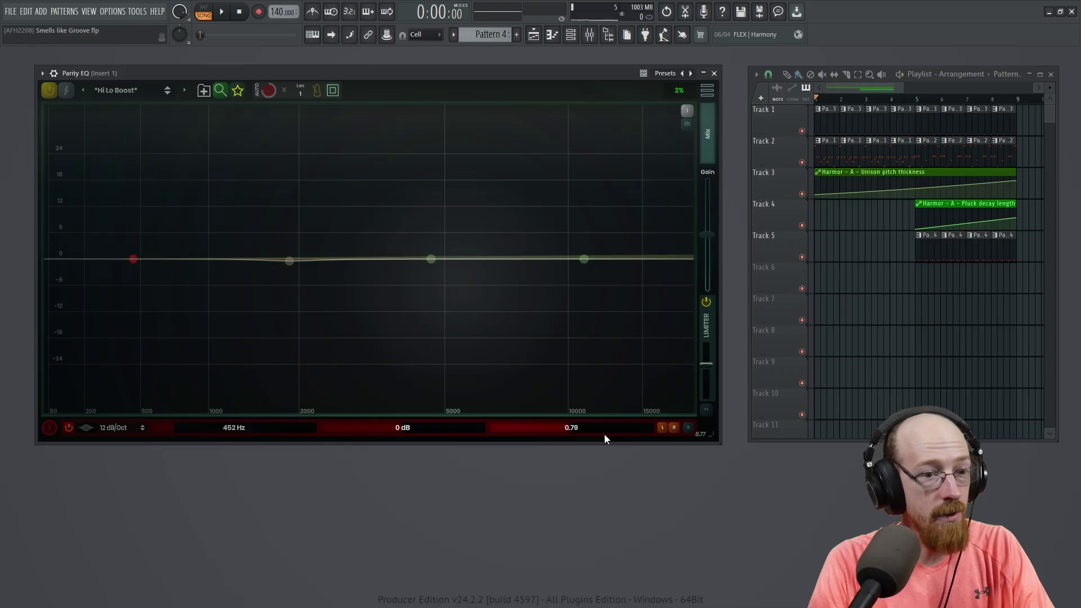
left_click(689, 427)
key("ctrl+a")
key("Delete")
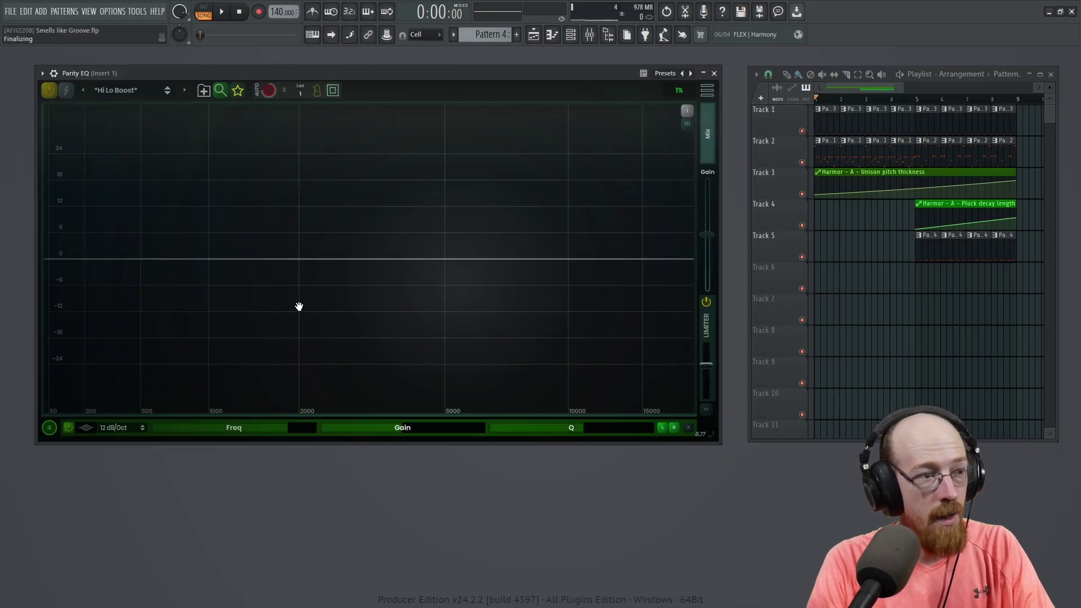
Add one new EQ band and shape it into a boost of about 9 dB between 200 and 500 Hz.
left_click(234, 258)
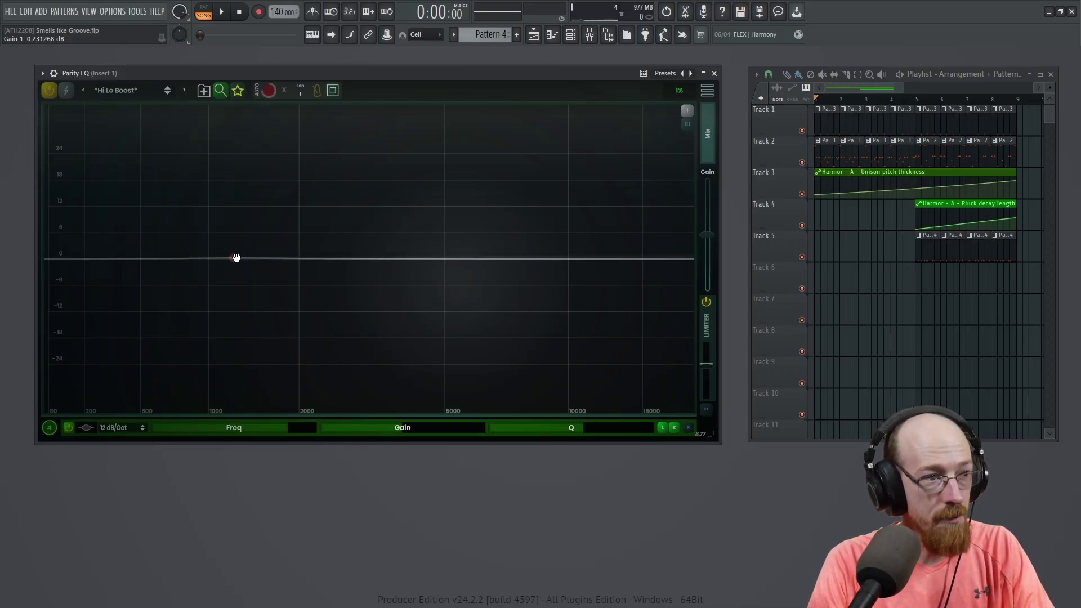
left_click_drag(237, 259, 274, 259)
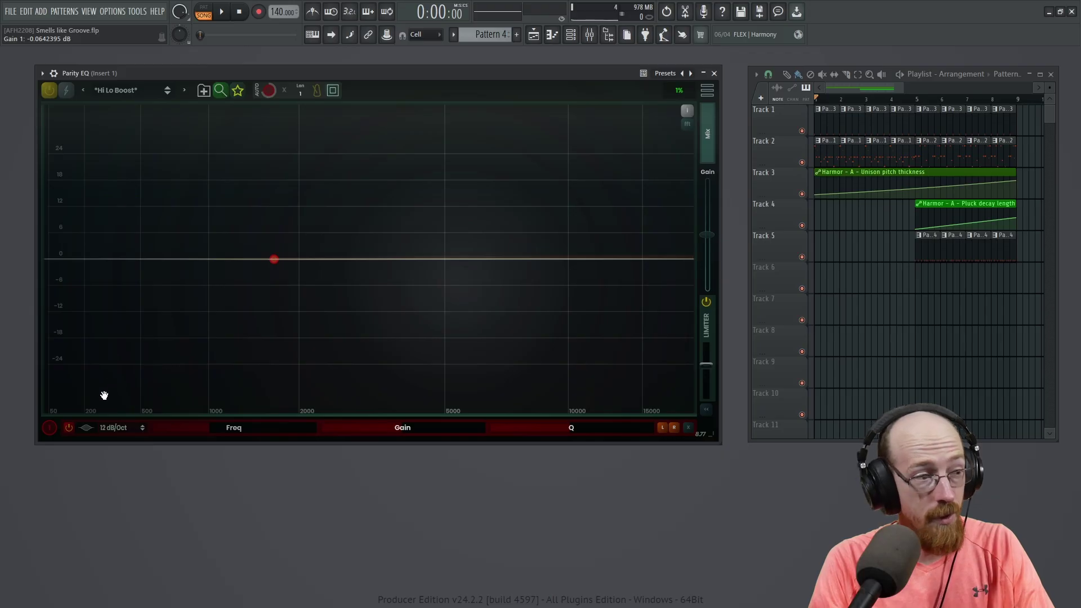
left_click(86, 434)
left_click_drag(273, 259, 122, 213)
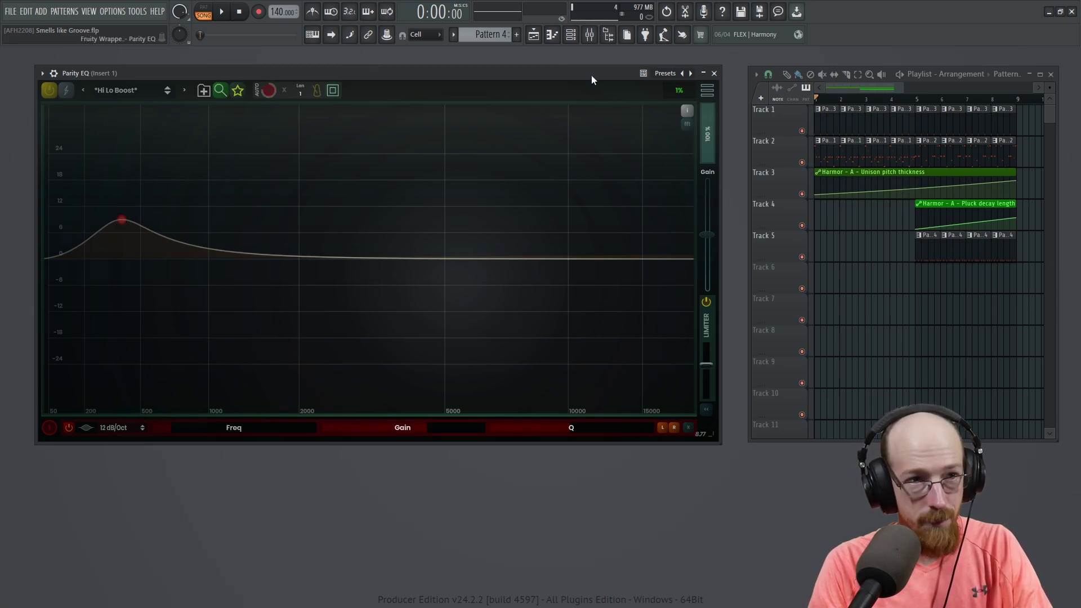
Mute tracks 1 and 5 in the playlist and play the arrangement to hear the remaining tracks.
key("space")
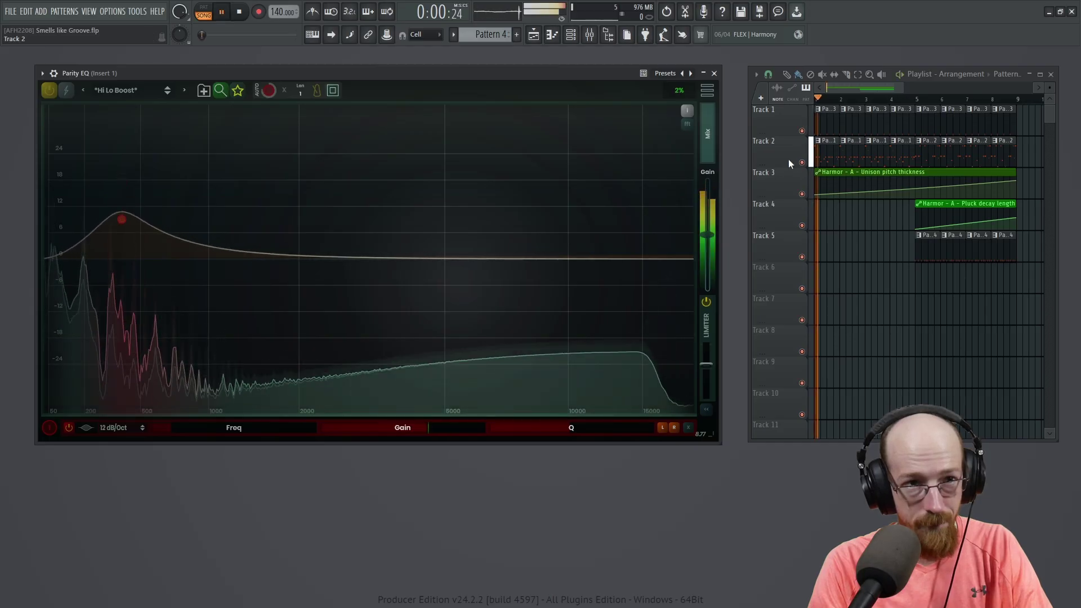
key("space")
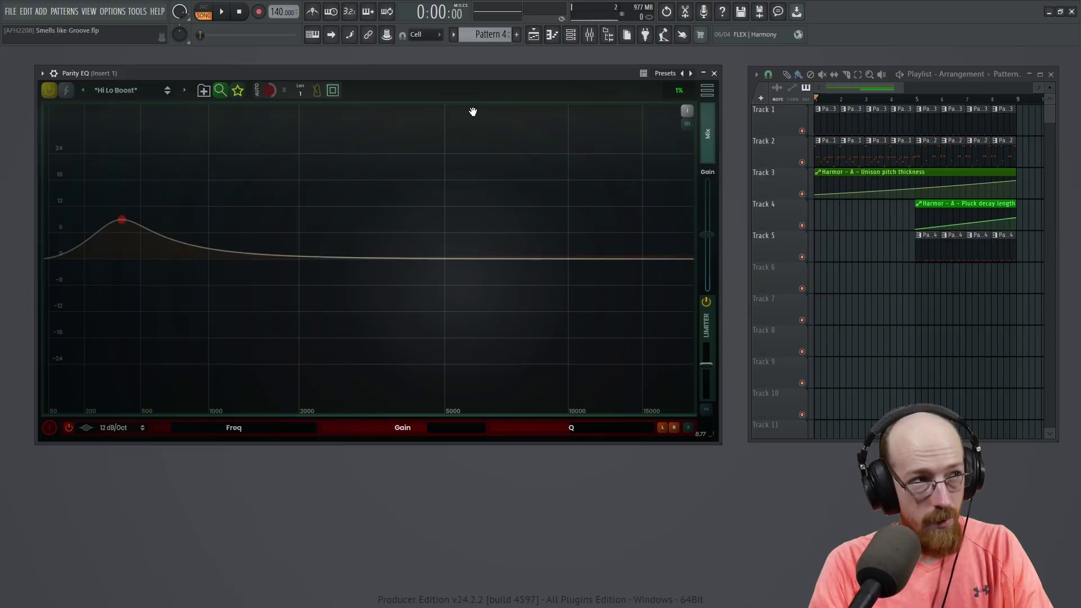
key("space")
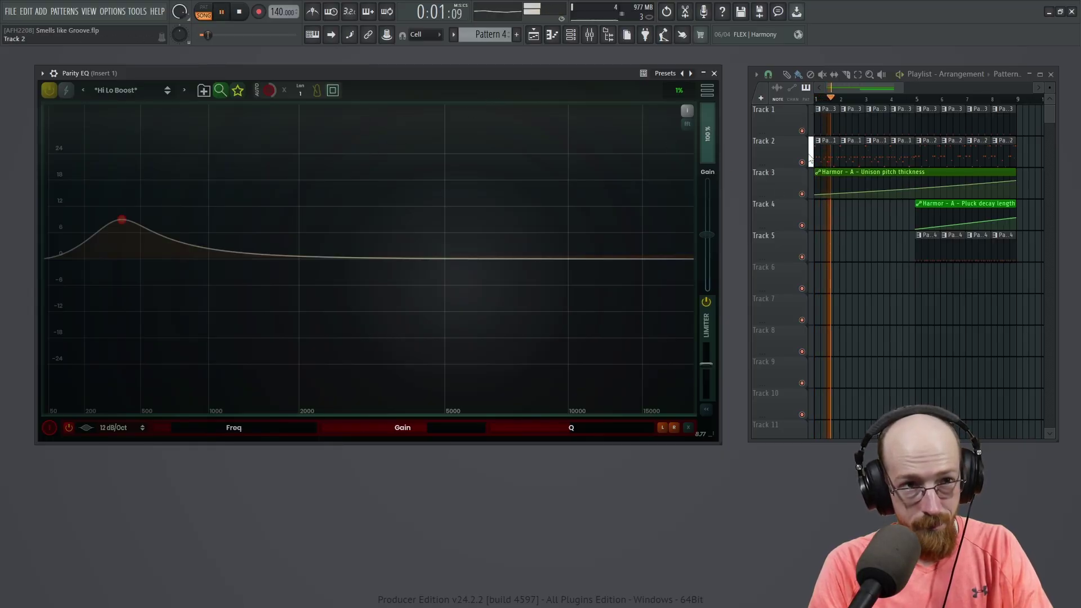
left_click(802, 131)
left_click(802, 257)
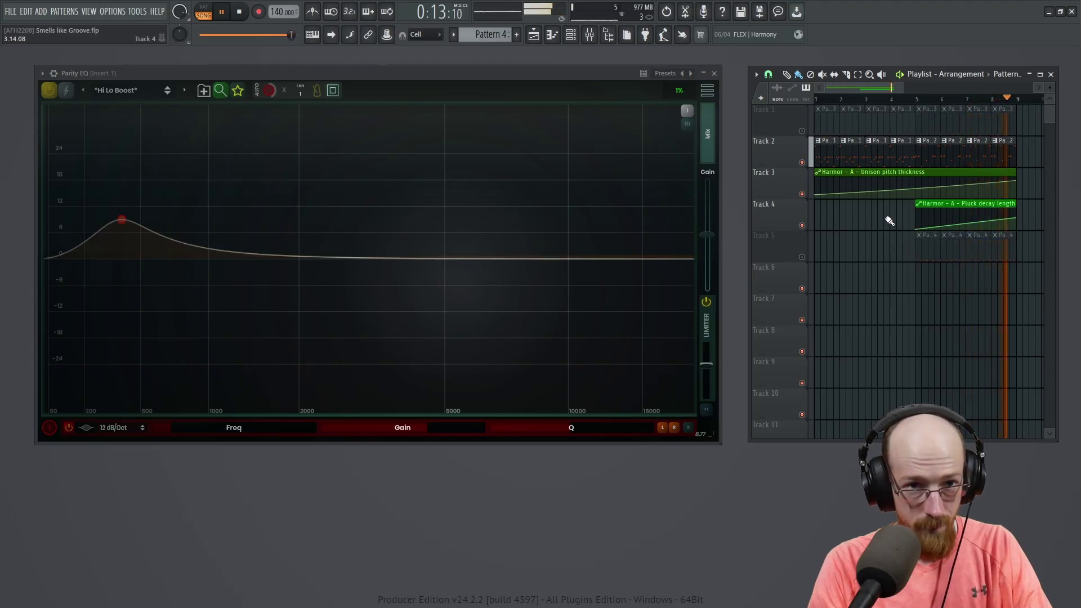
key("space")
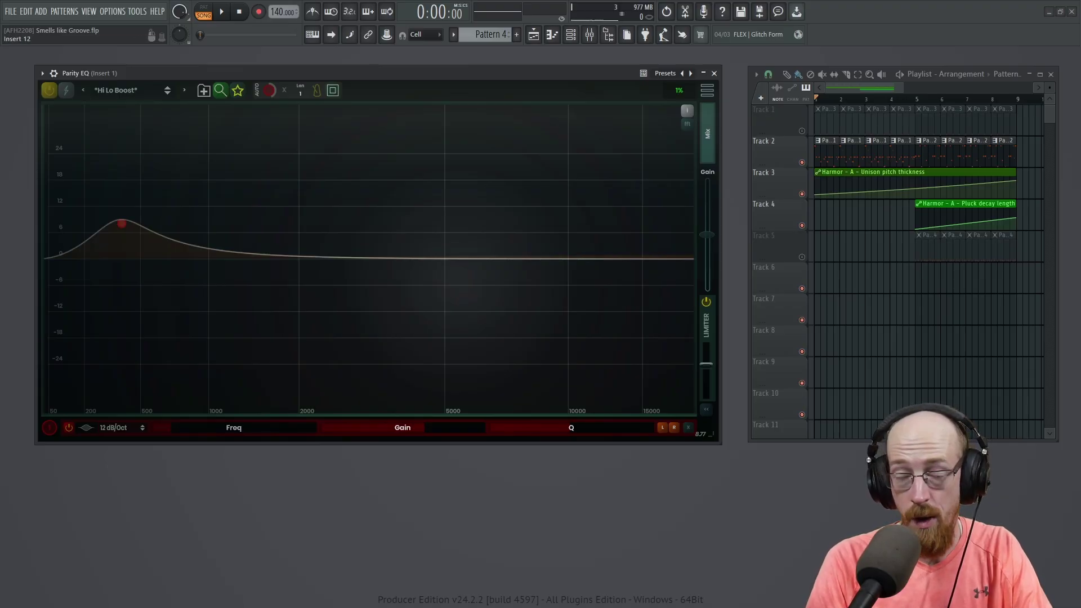
Show the mixer and move its window off the main screen.
key("F9")
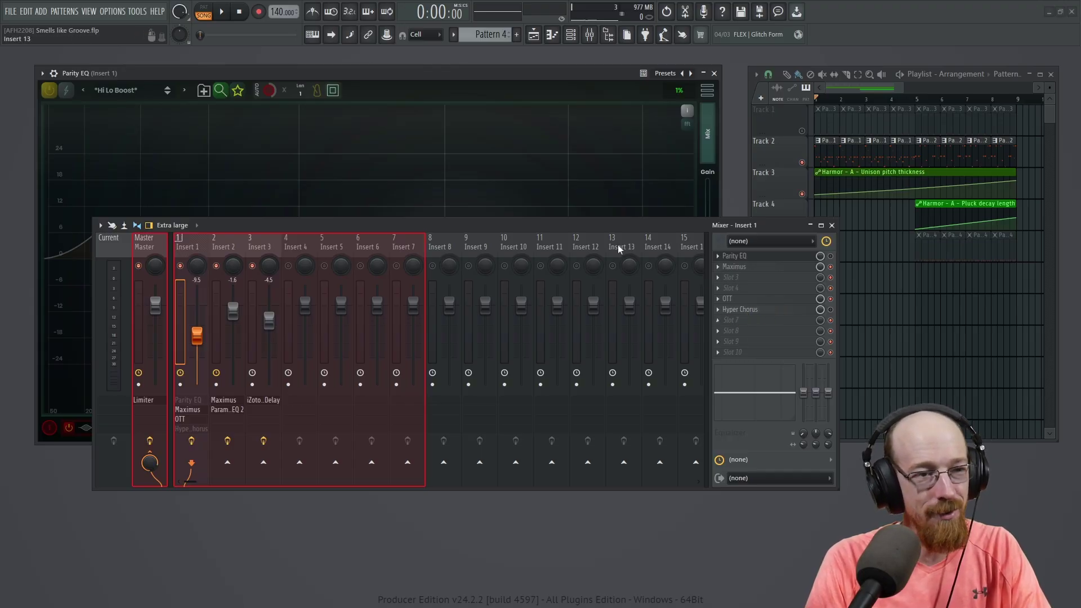
left_click_drag(620, 223, 1080, 236)
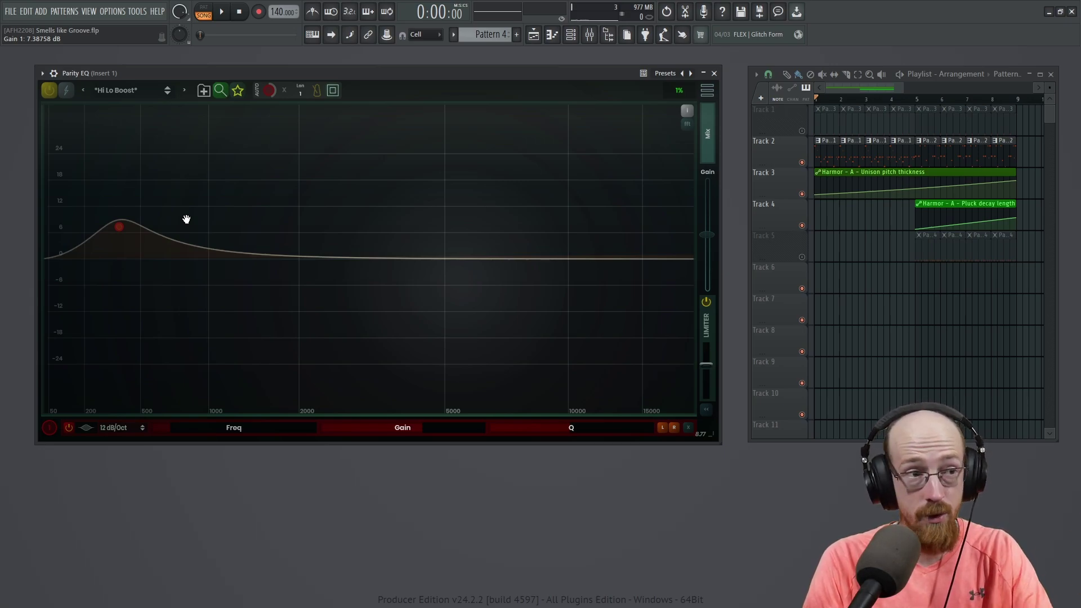
Lower the EQ band's boost slightly and play the arrangement to hear the boosted band.
mouse_move(119, 229)
left_mouse_down()
mouse_move(127, 222)
mouse_move(118, 229)
left_mouse_up()
key("space")
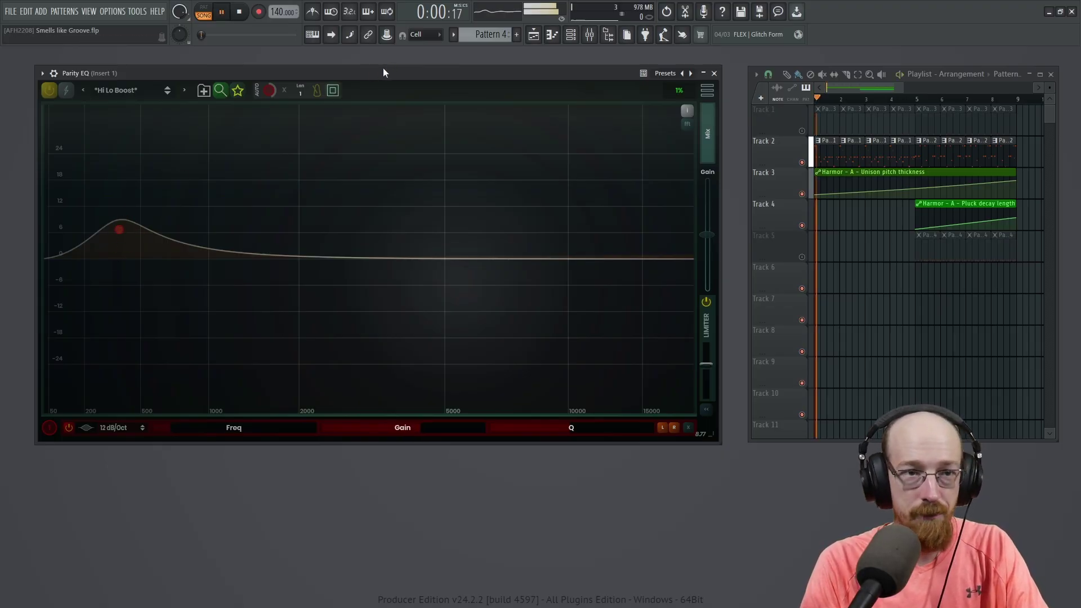
key("space")
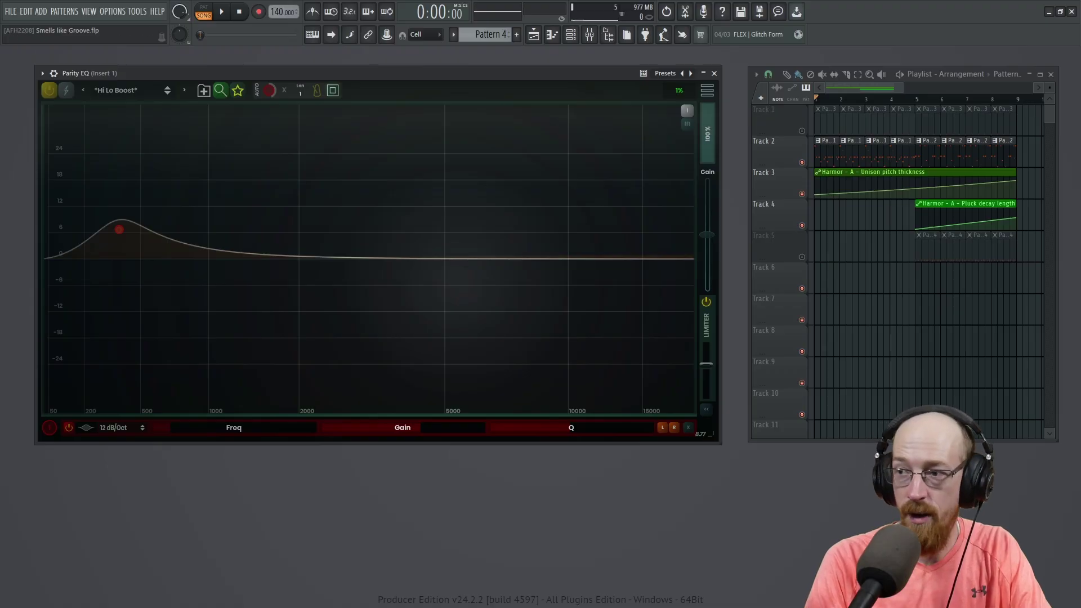
key("space")
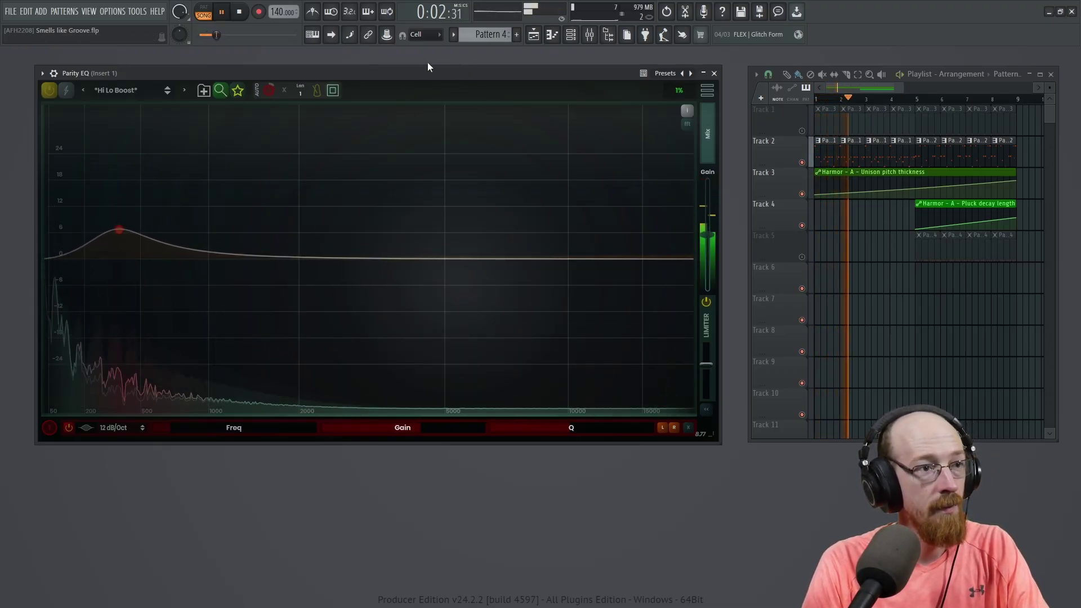
key("space")
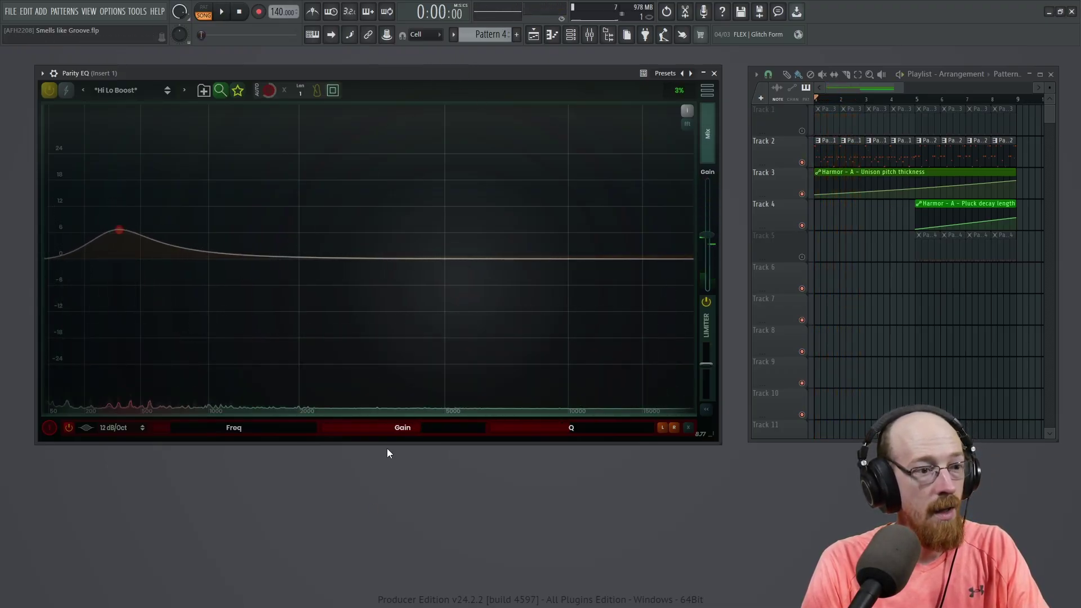
Open the modulators for the EQ band's gain, remove the empty modulator slots and bring up the ENV modulator.
right_click(416, 427)
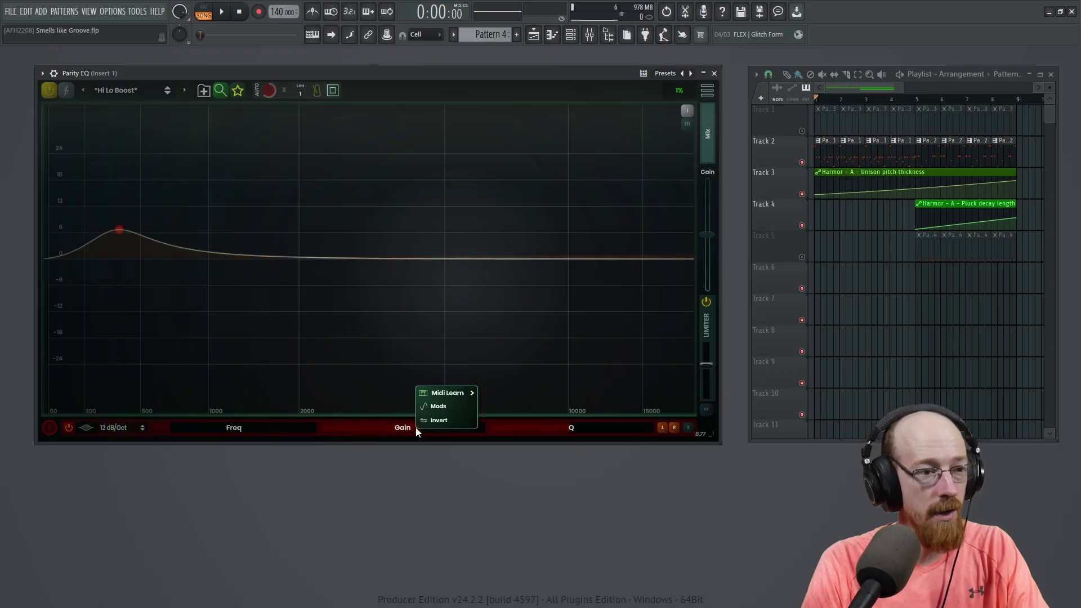
left_click(440, 408)
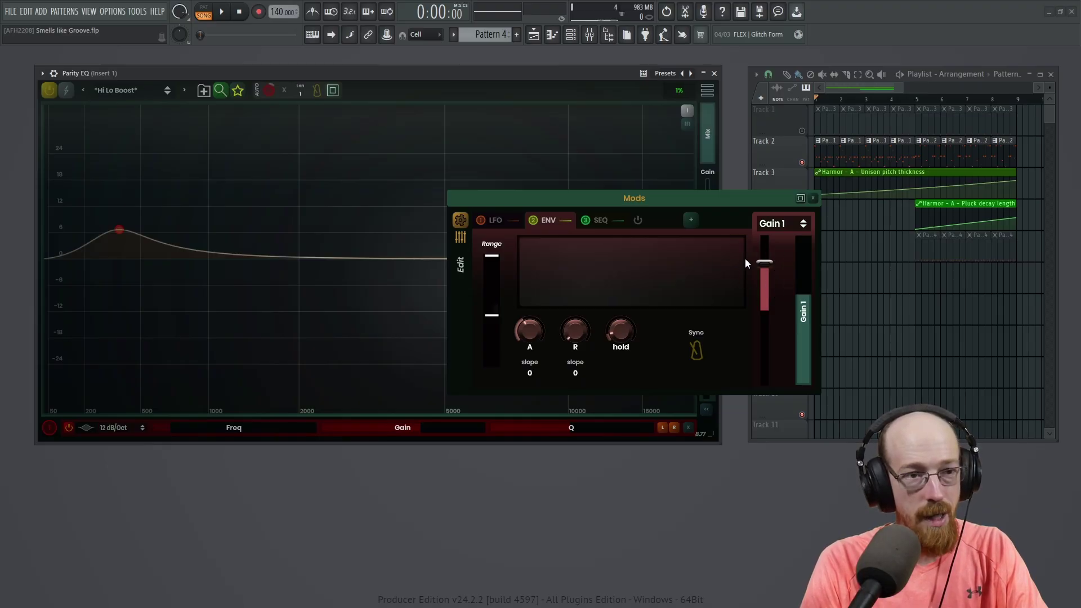
left_click(495, 220)
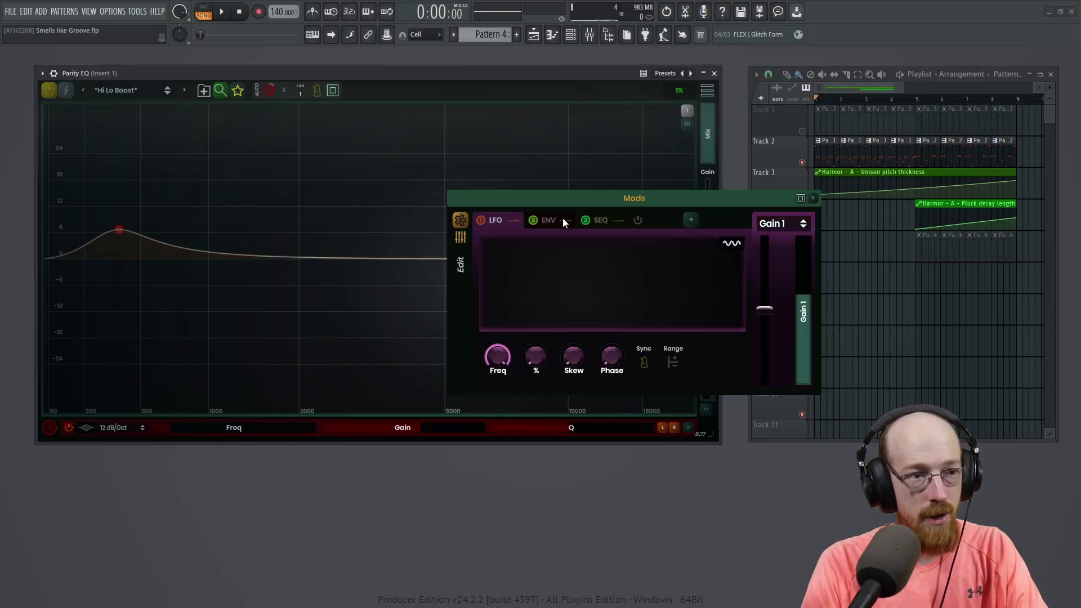
left_click(623, 218)
left_click(691, 219)
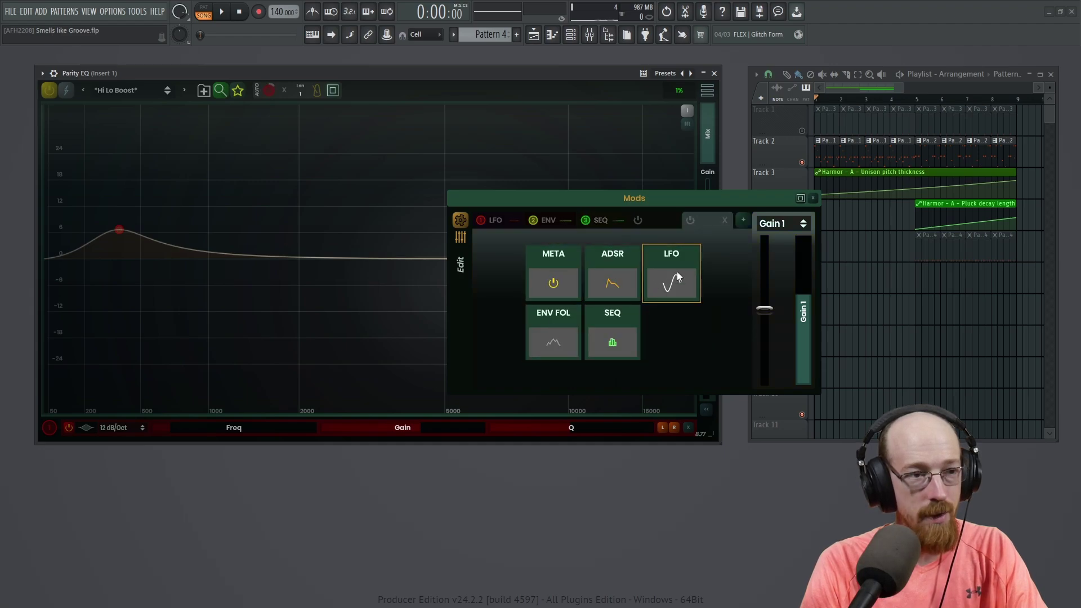
left_click(724, 222)
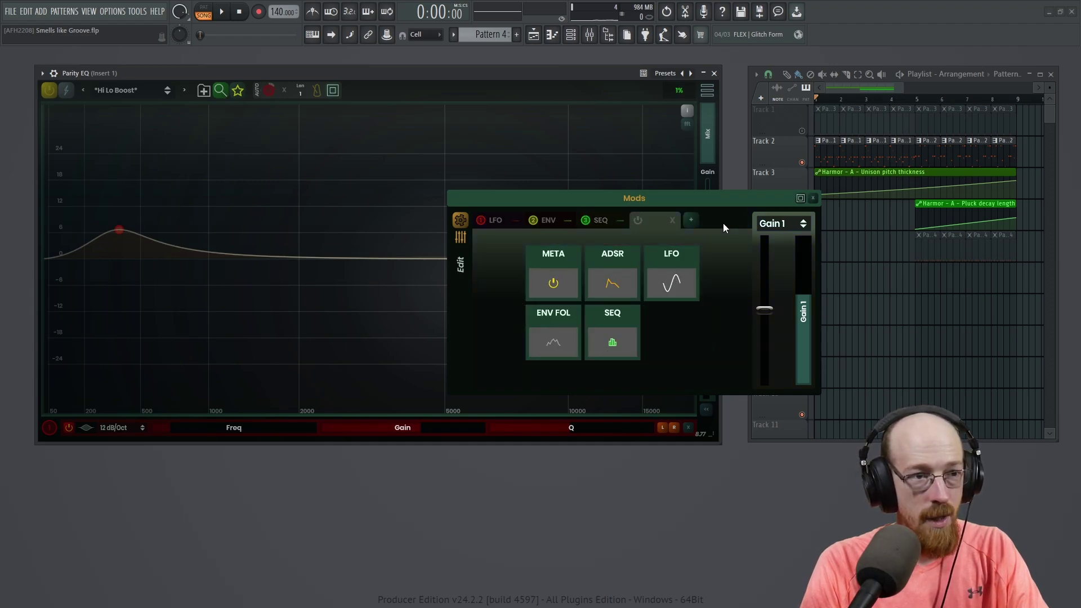
left_click(674, 220)
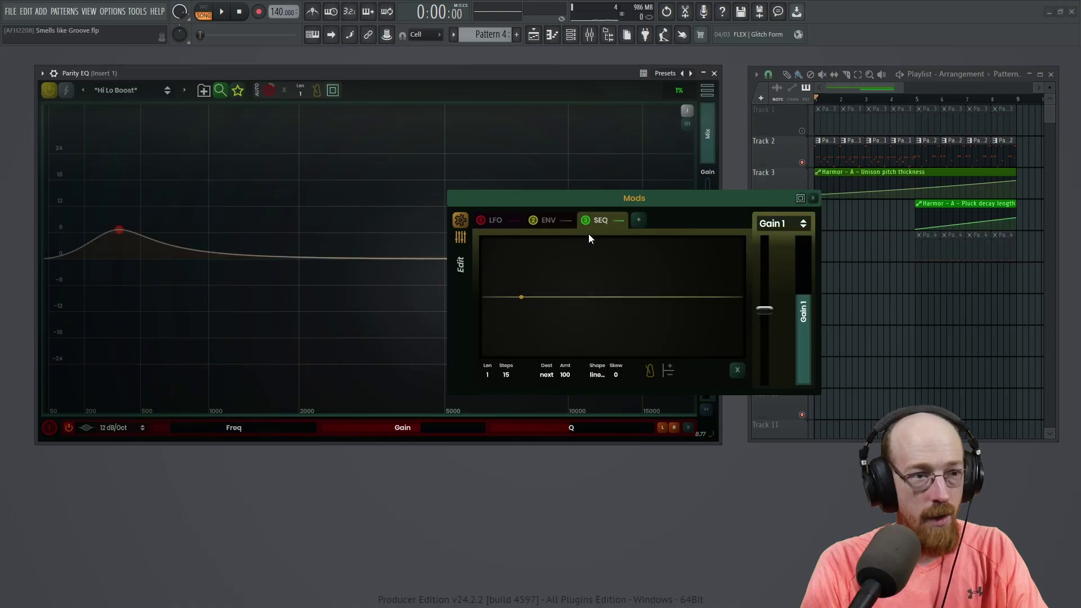
left_click(558, 222)
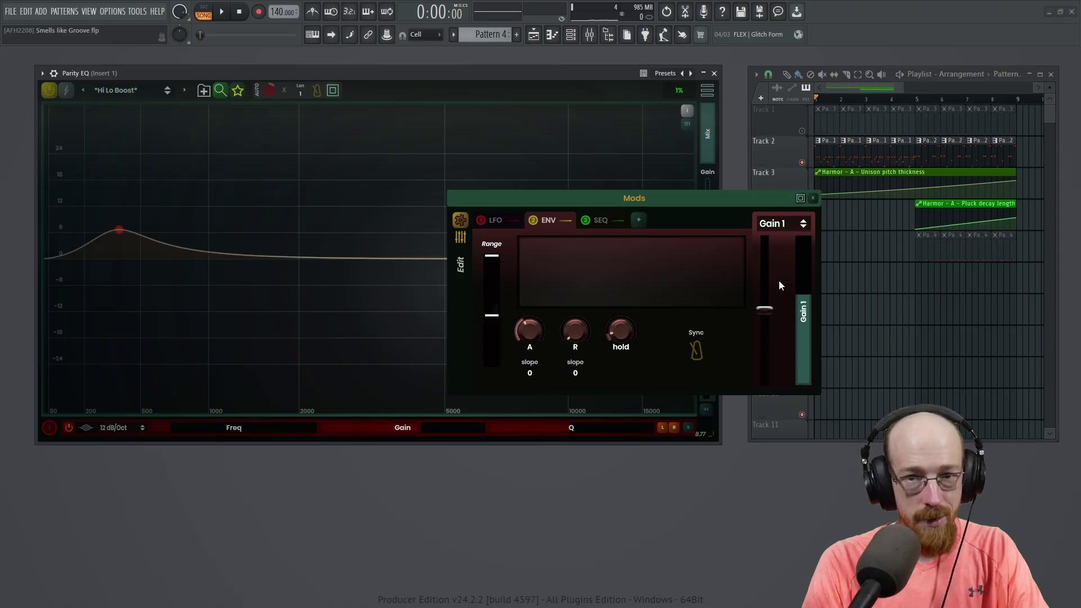
Give the ENV modulator a positive modulation amount on Gain 1 while the arrangement plays.
mouse_move(812, 285)
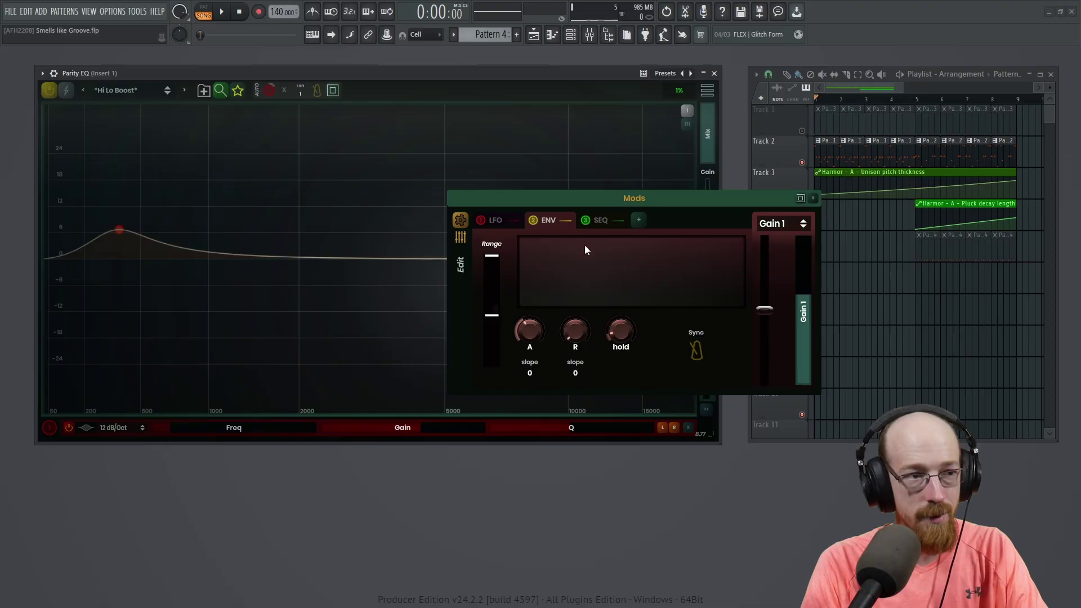
key("space")
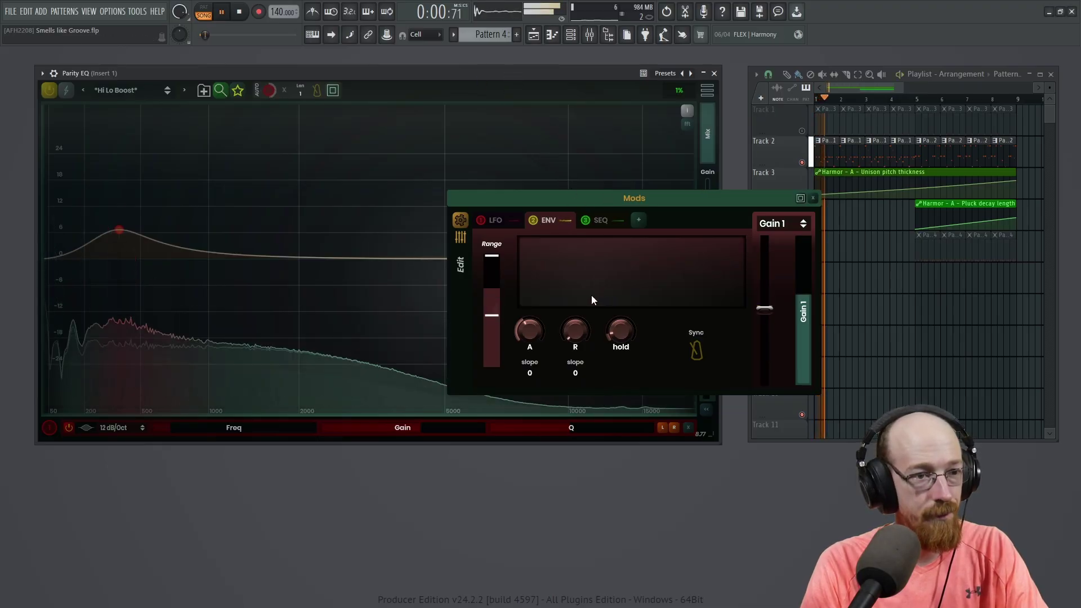
mouse_move(789, 314)
left_click_drag(765, 310, 763, 268)
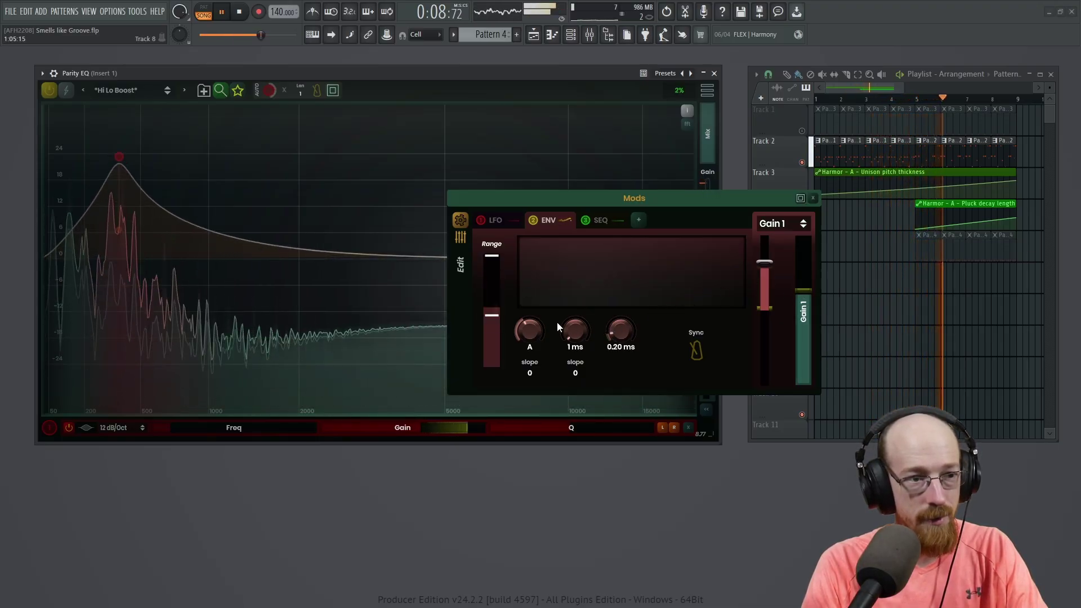
left_click_drag(530, 330, 596, 209)
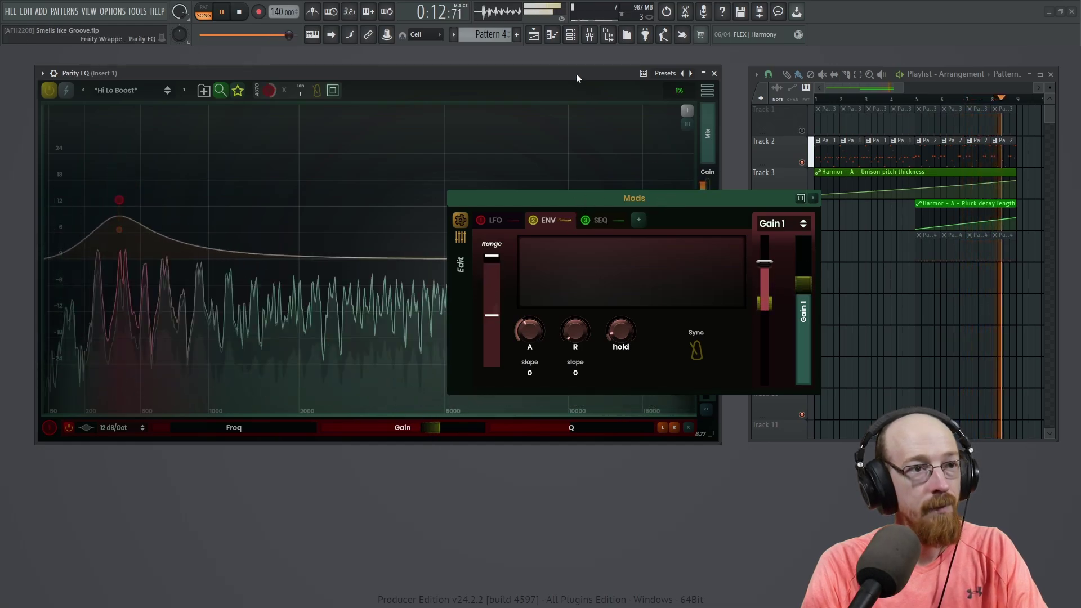
key("space")
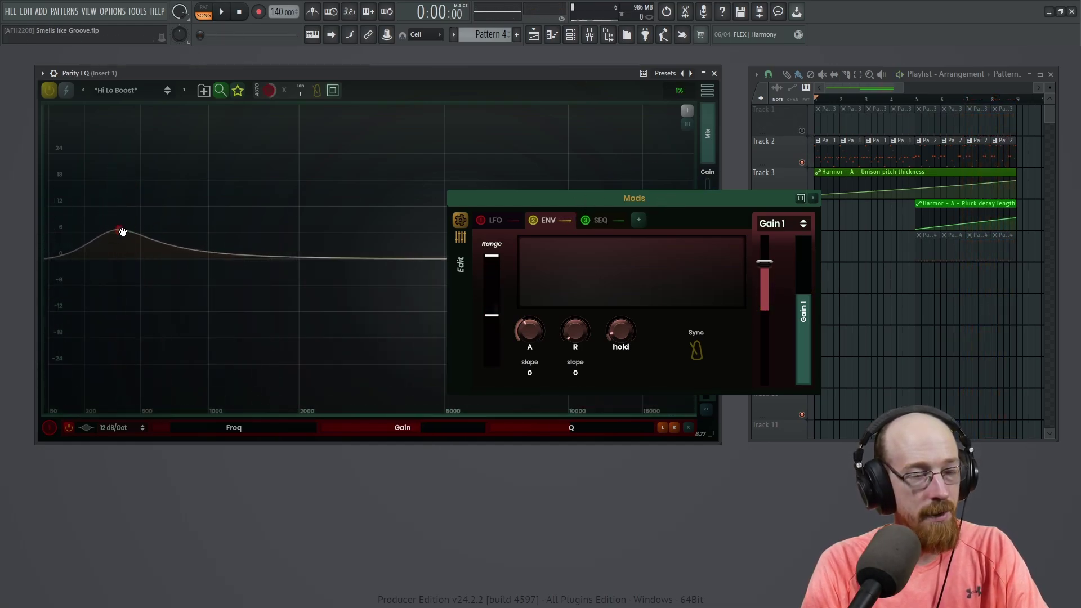
Set the EQ band's gain to about 0 dB and play the arrangement, switching the envelope's modulation amount from positive to negative.
left_click_drag(116, 232, 117, 259)
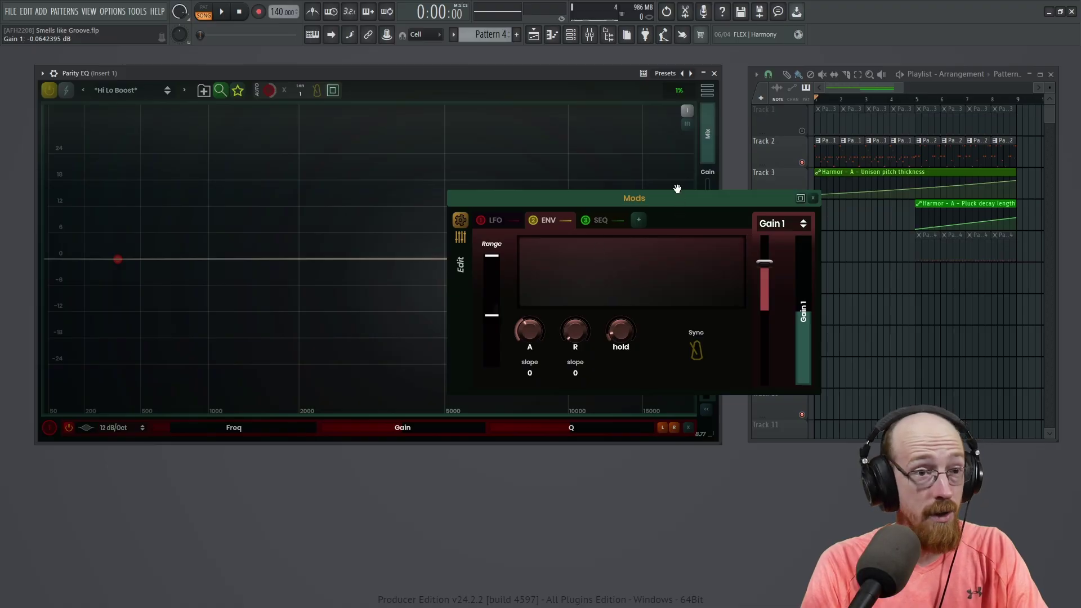
key("space")
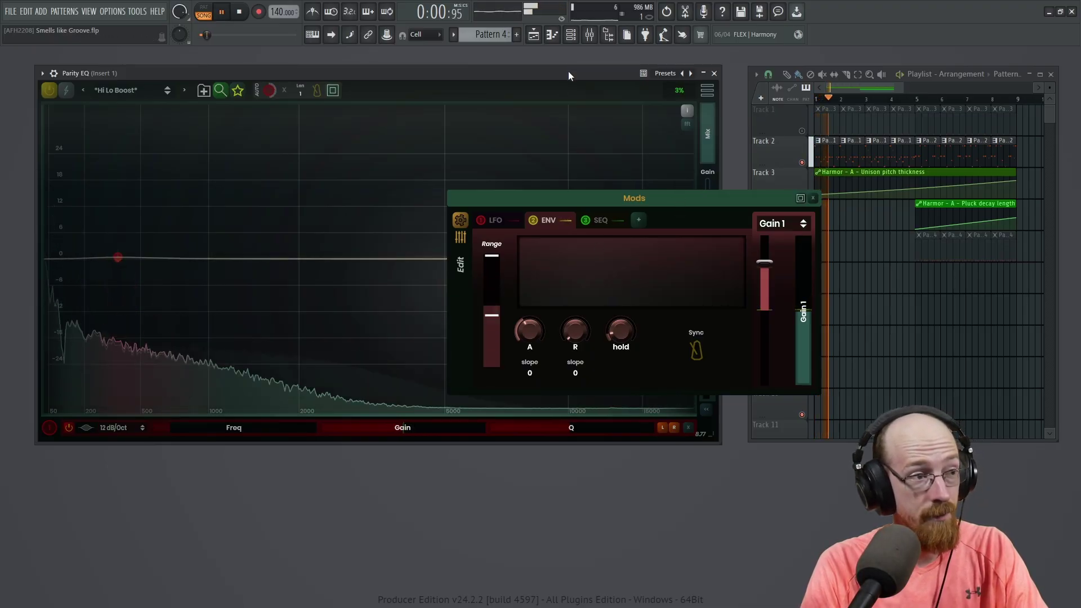
key("space")
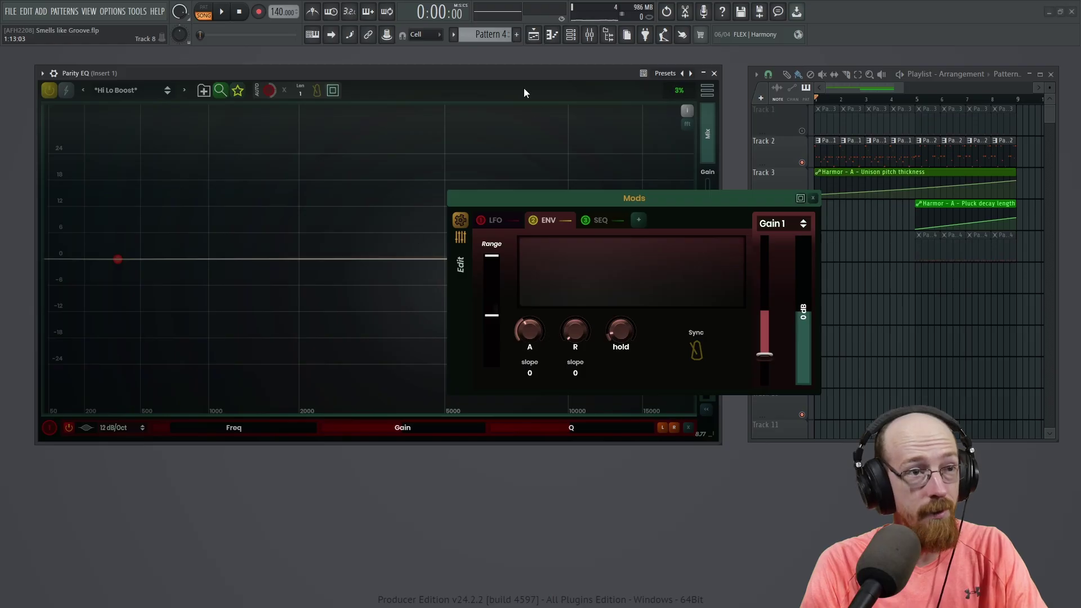
key("space")
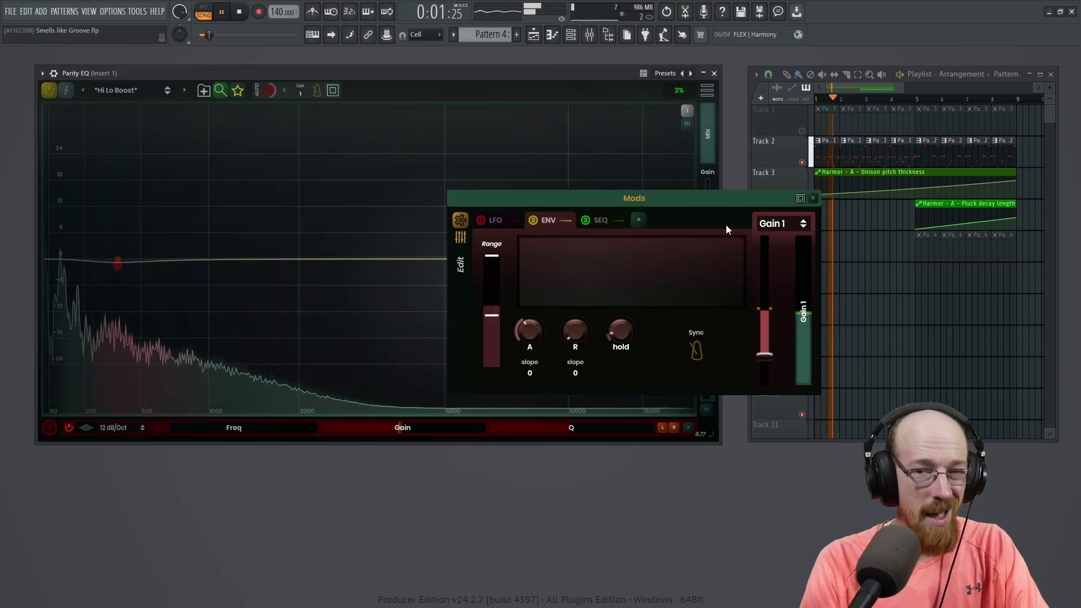
key("space")
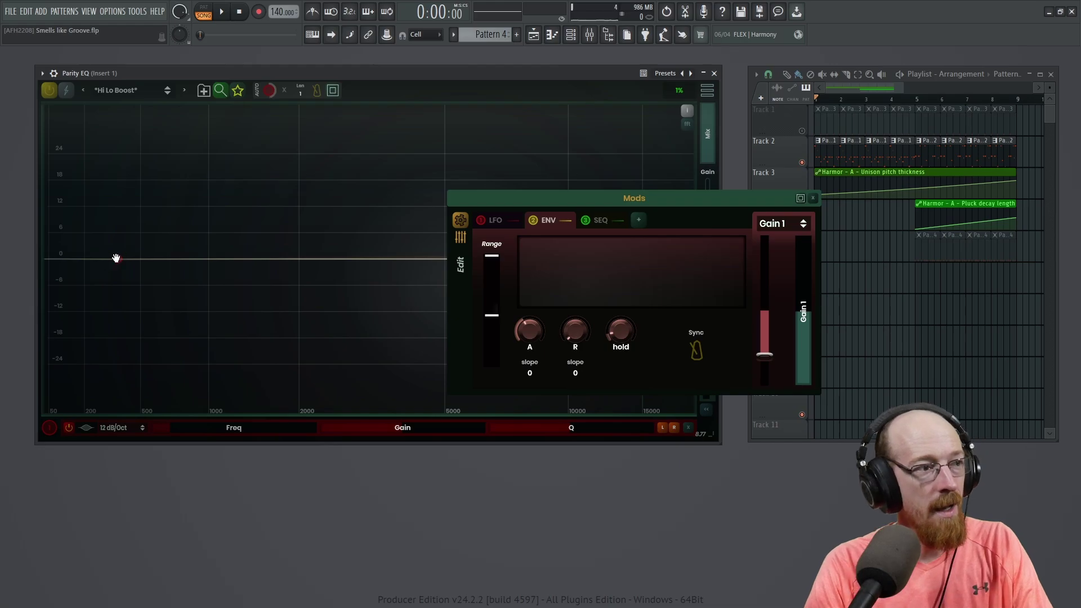
Move the EQ band down to about 286 Hz and set the envelope's Gain 1 modulation to a moderate positive amount.
left_click_drag(119, 261, 109, 260)
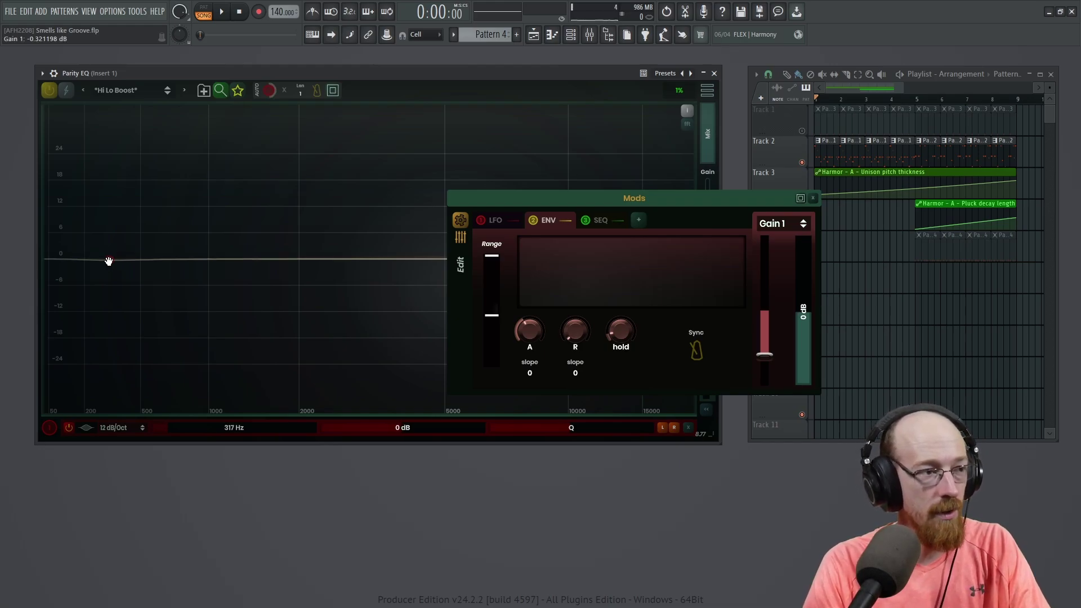
left_click_drag(765, 355, 771, 289)
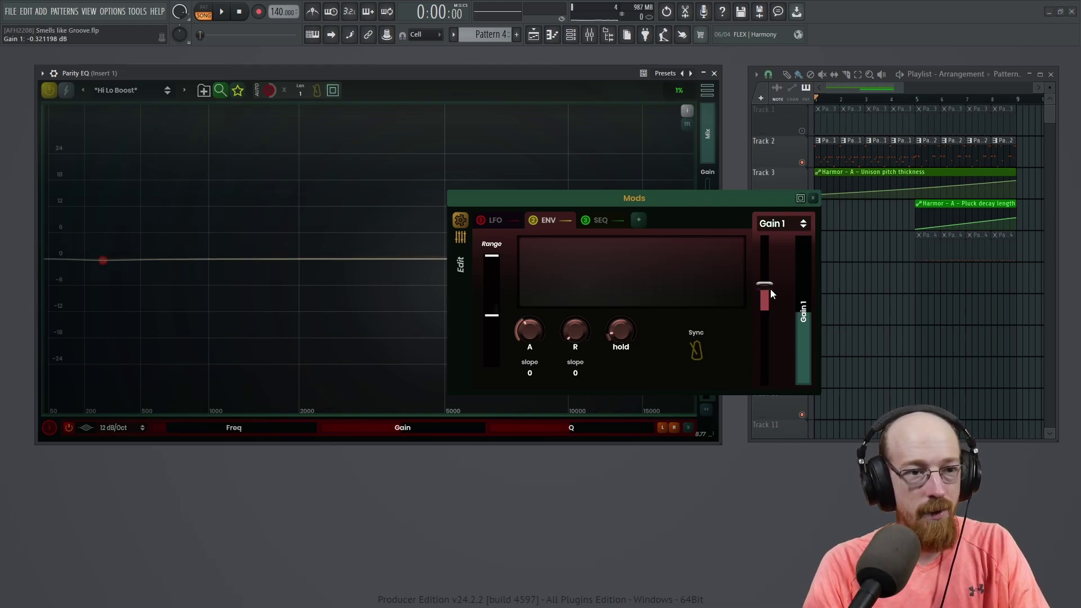
left_click(814, 199)
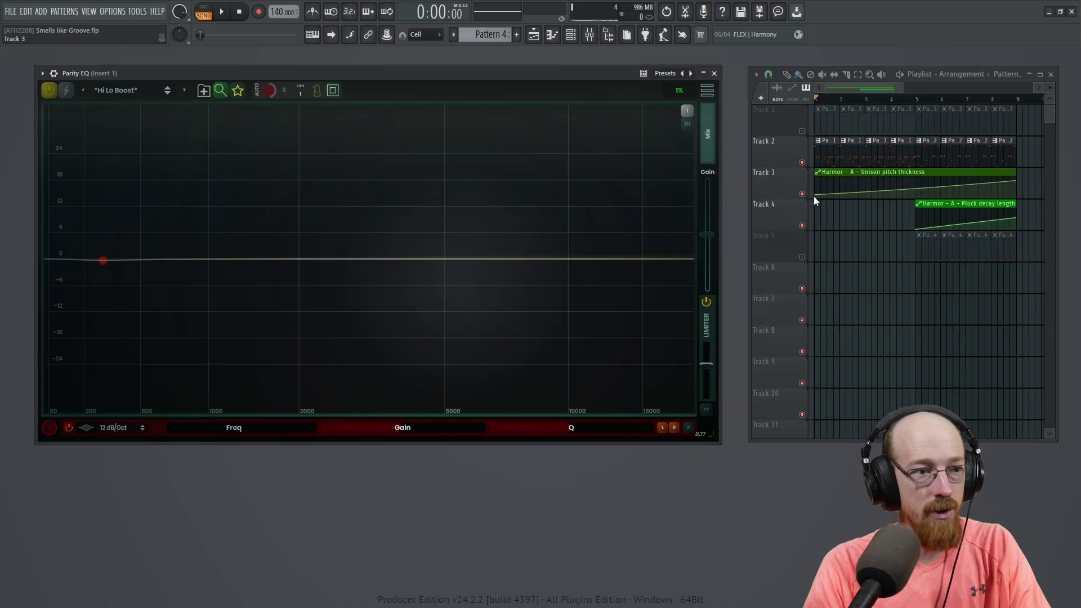
Open the modulators for the EQ band's frequency and look through the LFO, ENV and SEQ modulators and the Mix page.
right_click(264, 427)
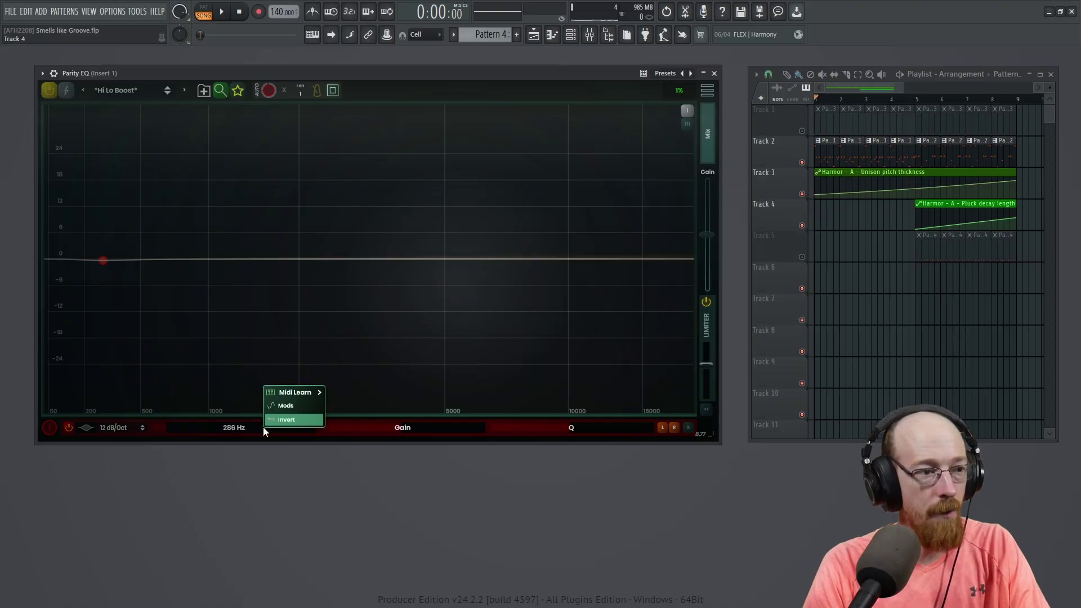
left_click(309, 407)
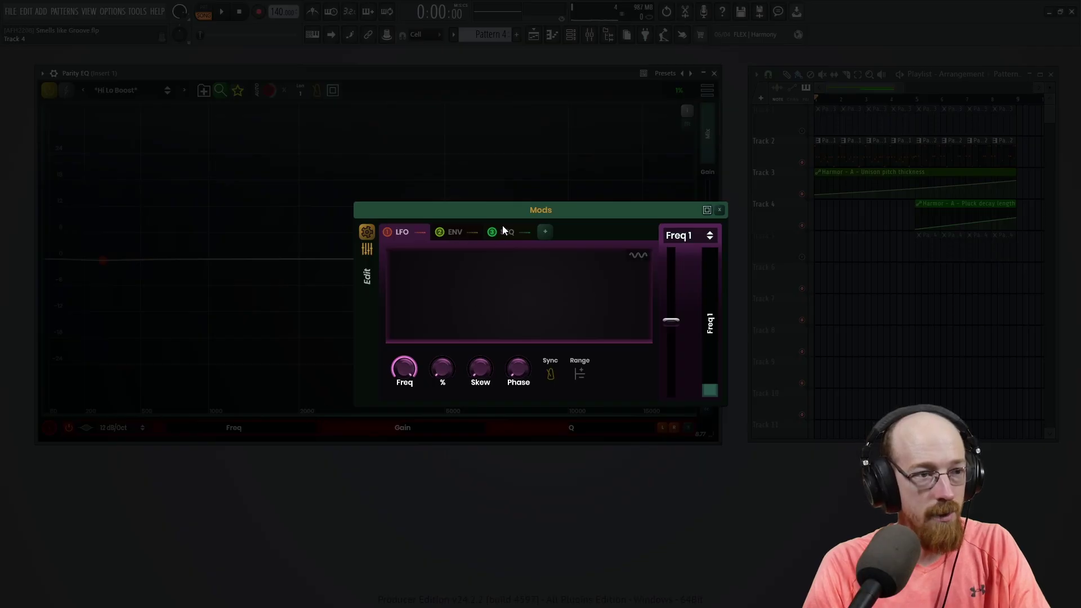
left_click(514, 231)
left_click(451, 232)
left_click(421, 232)
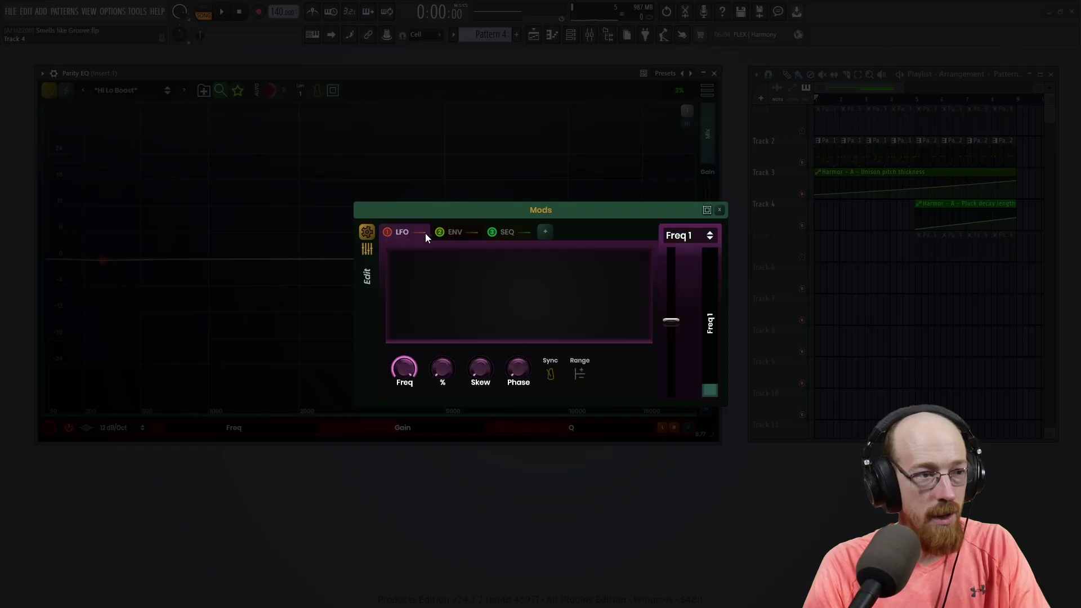
left_click(366, 249)
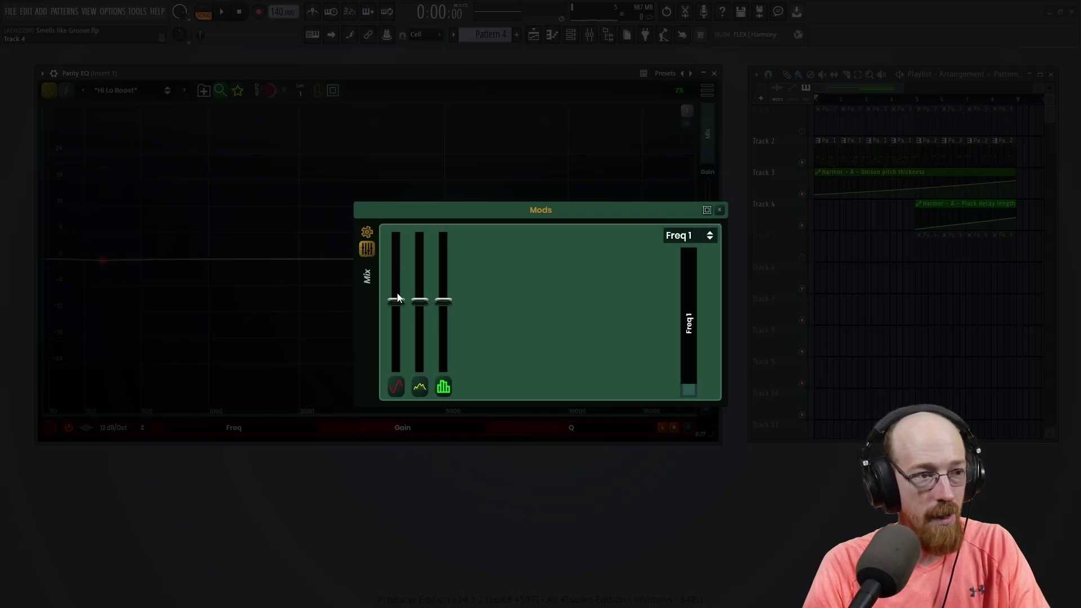
left_click(367, 231)
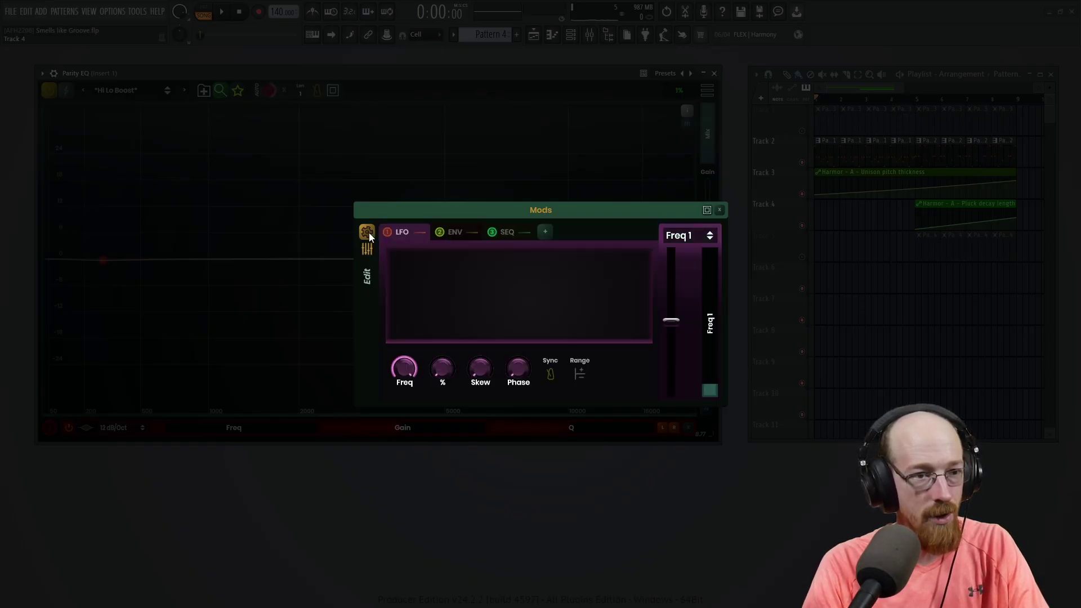
Give the ENV modulator a positive modulation amount on Freq 1 and move the Mods window clear of the EQ band.
left_click(512, 232)
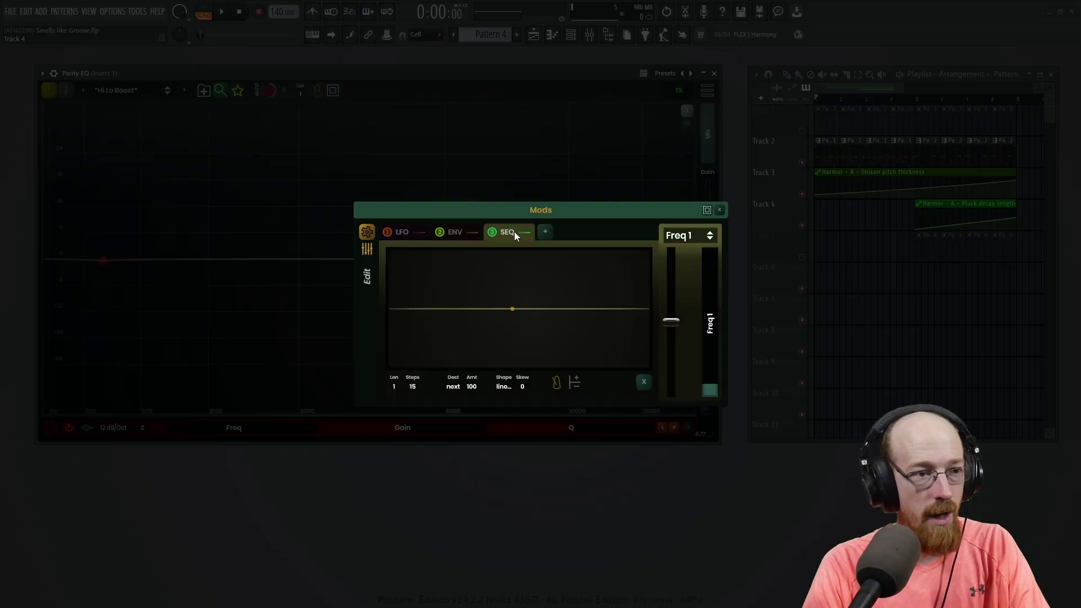
left_click(471, 232)
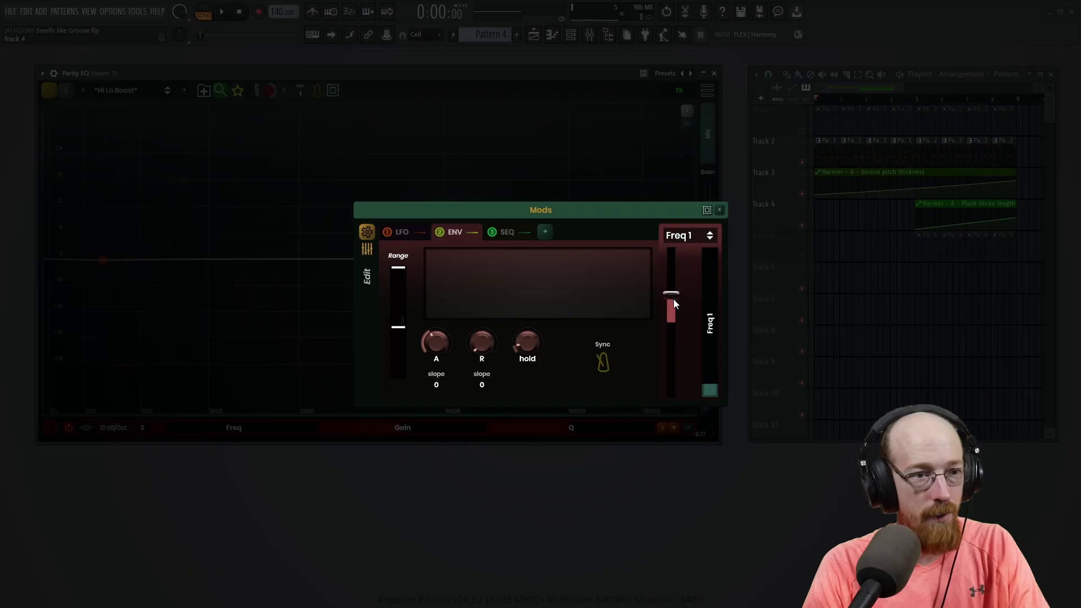
left_click_drag(674, 299, 673, 297)
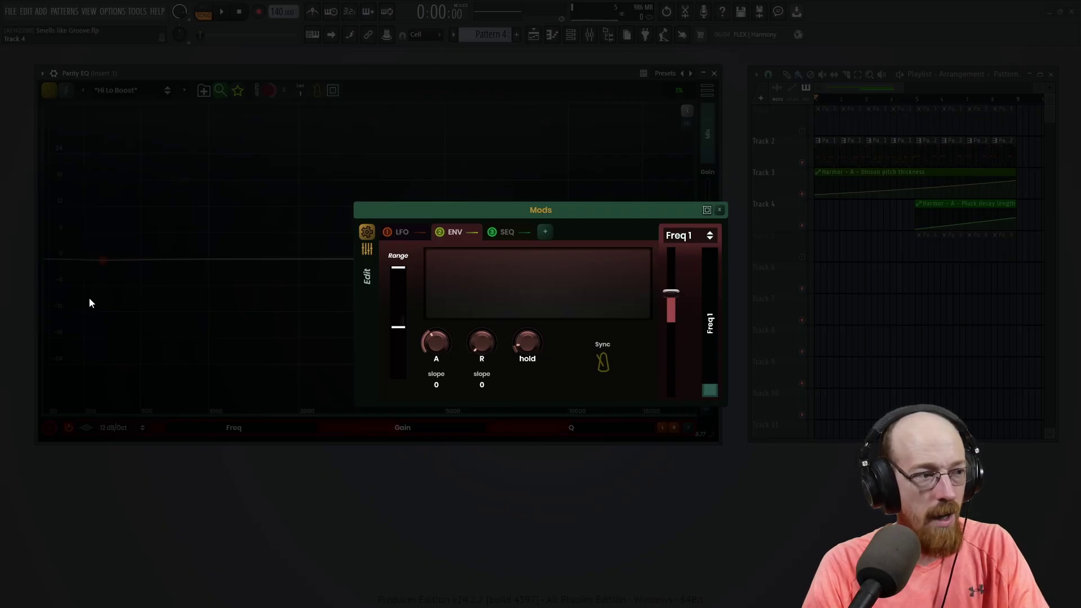
left_click_drag(589, 219, 746, 205)
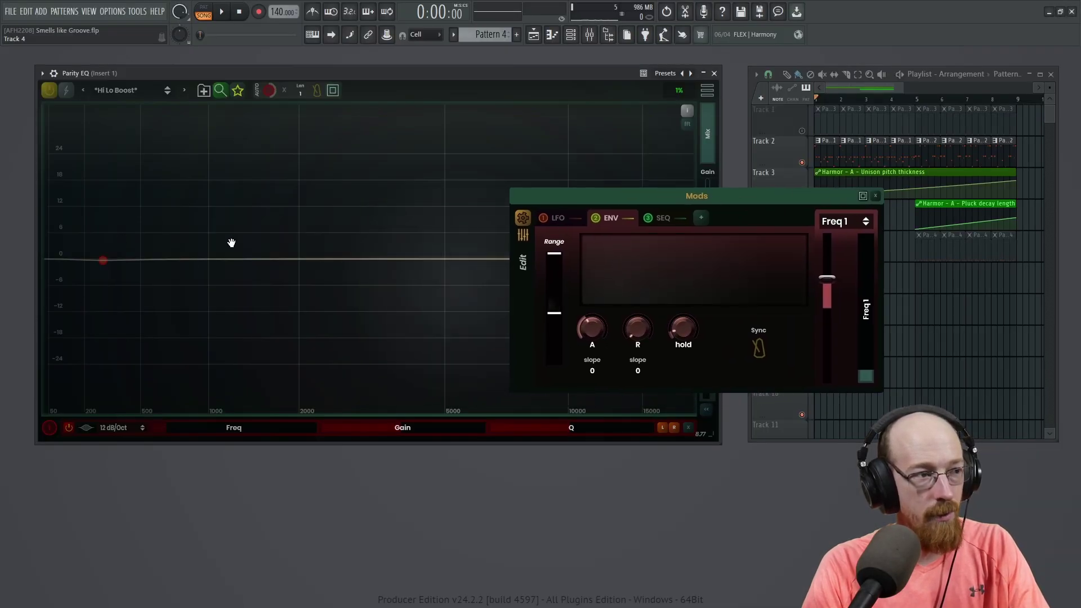
Play the arrangement to hear the envelope moving the EQ band's frequency, stop it and close the Mods window.
key("space")
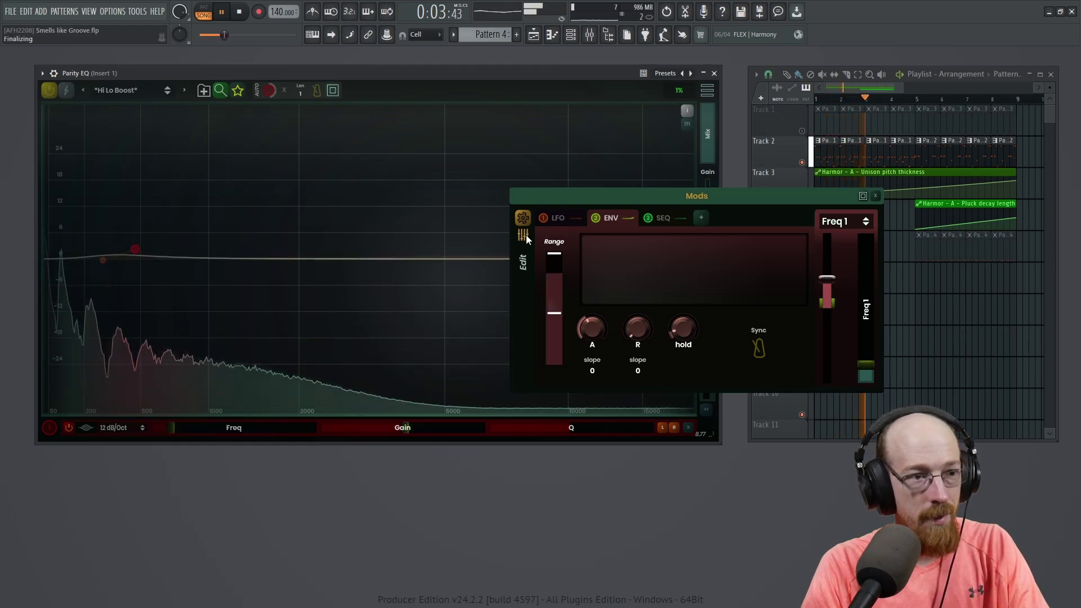
key("space")
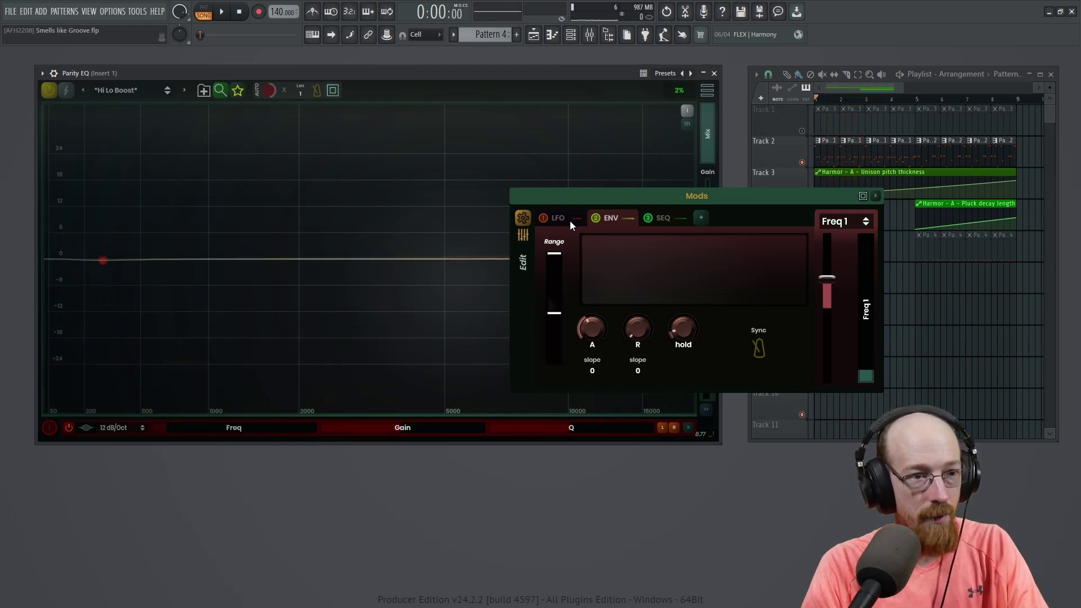
left_click(876, 196)
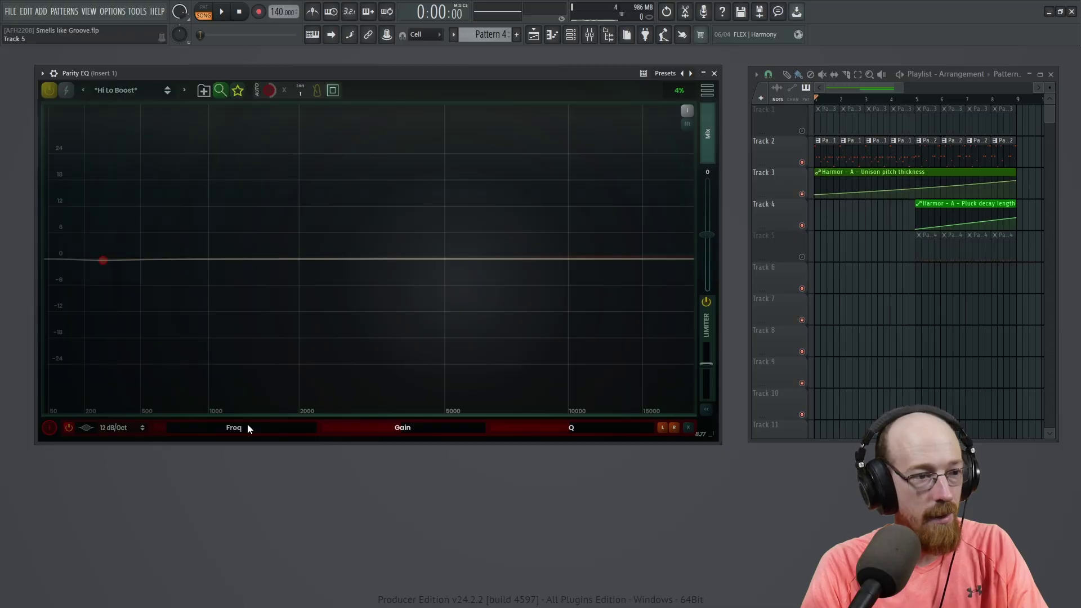
Open the modulators for the first EQ band's gain, review its SEQ and ENV settings, and close the Mods window.
right_click(387, 428)
left_click(425, 405)
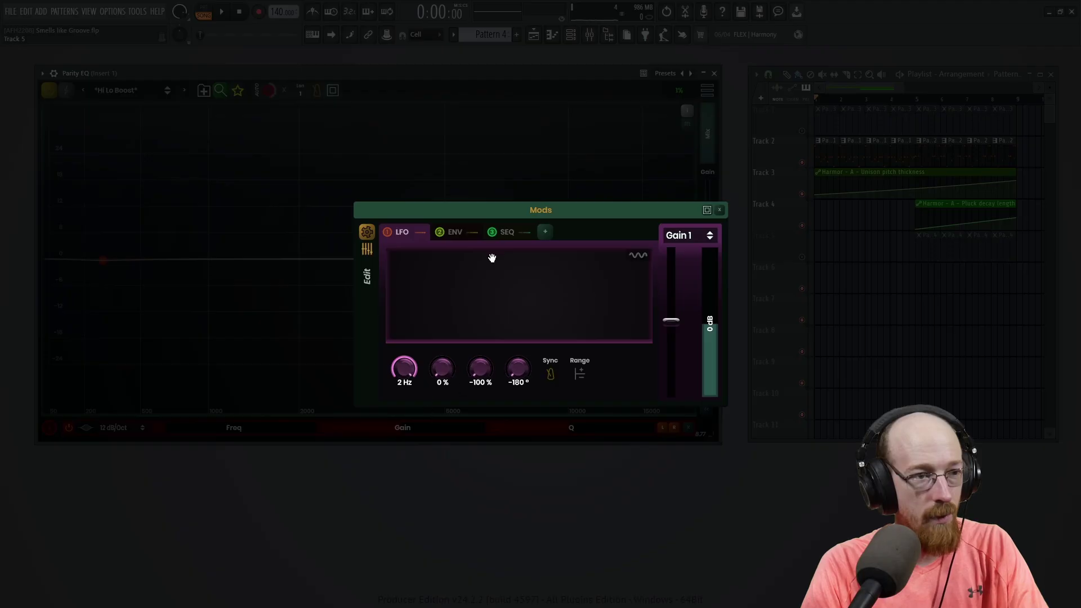
left_click(510, 232)
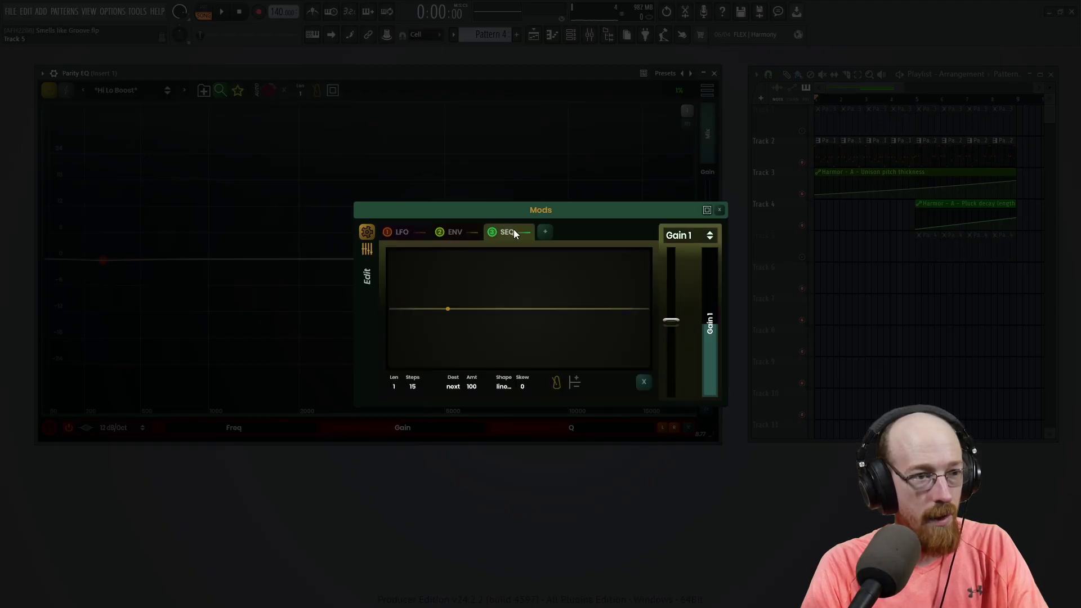
left_click(460, 232)
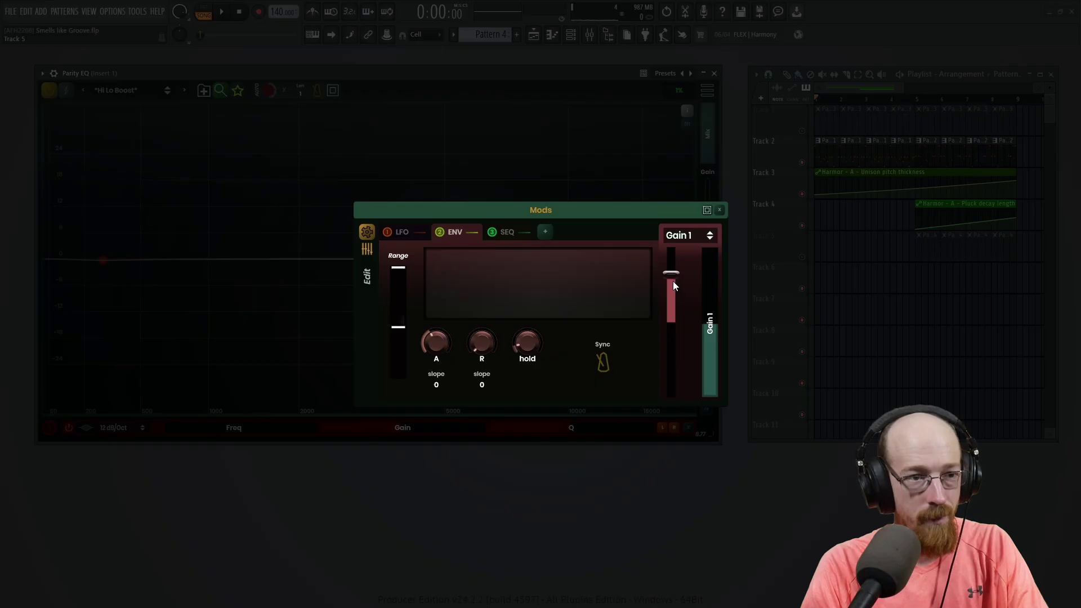
left_click(719, 210)
During playback, lower the first EQ band's frequency slightly and raise its Q to about 5.3, ending with playback stopped.
key("space")
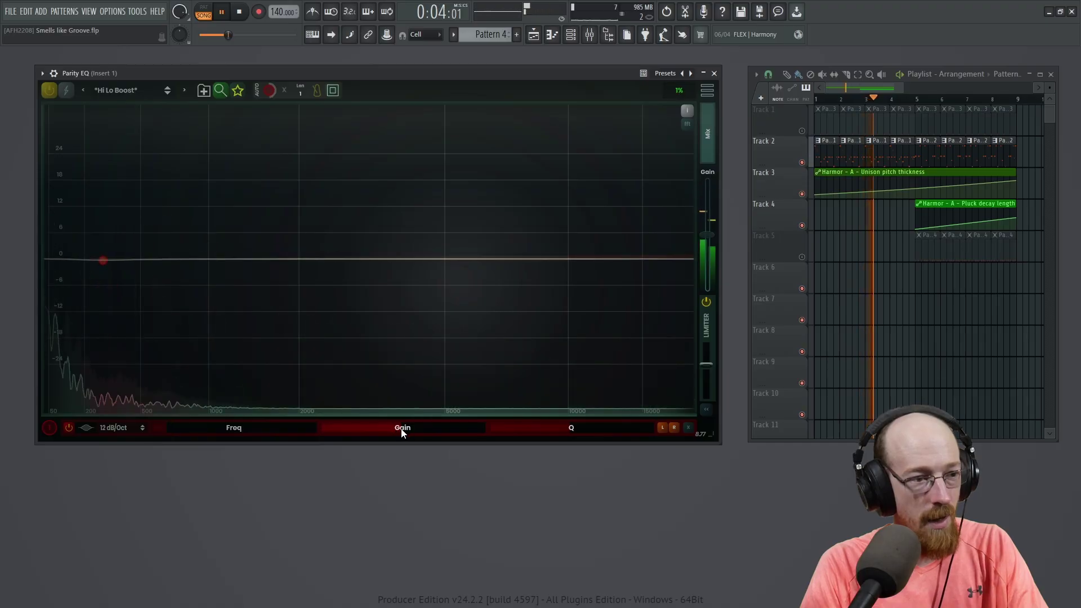
mouse_move(300, 431)
left_mouse_down()
mouse_move(301, 394)
mouse_move(301, 454)
mouse_move(309, 437)
left_mouse_up()
left_click_drag(571, 427, 571, 419)
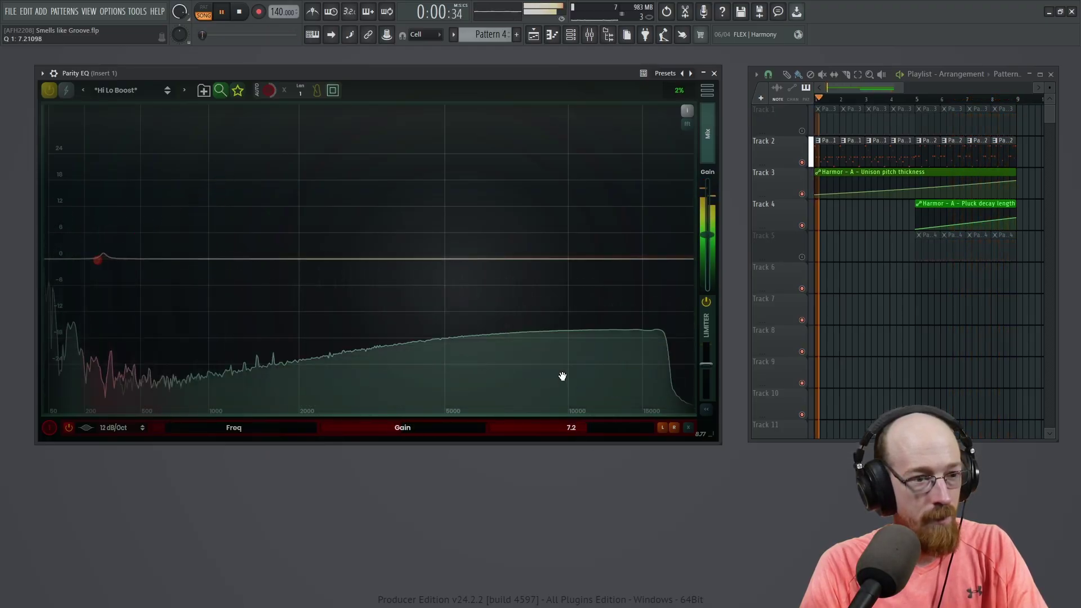
key("space")
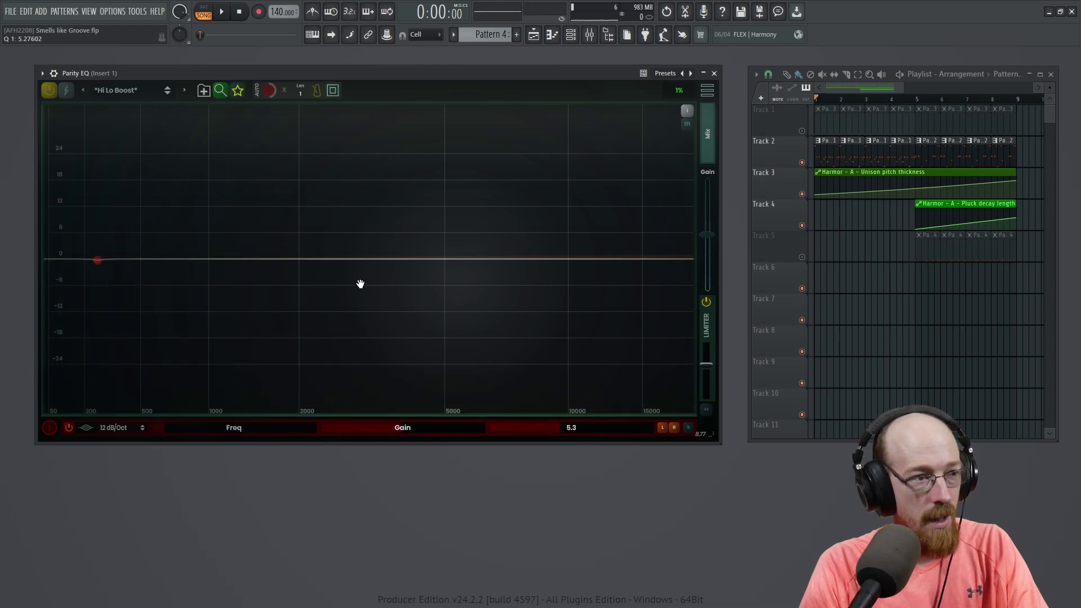
Add a second EQ band at about 1.2 kHz and -1 dB and change its filter shape to notch.
left_click_drag(235, 260, 234, 266)
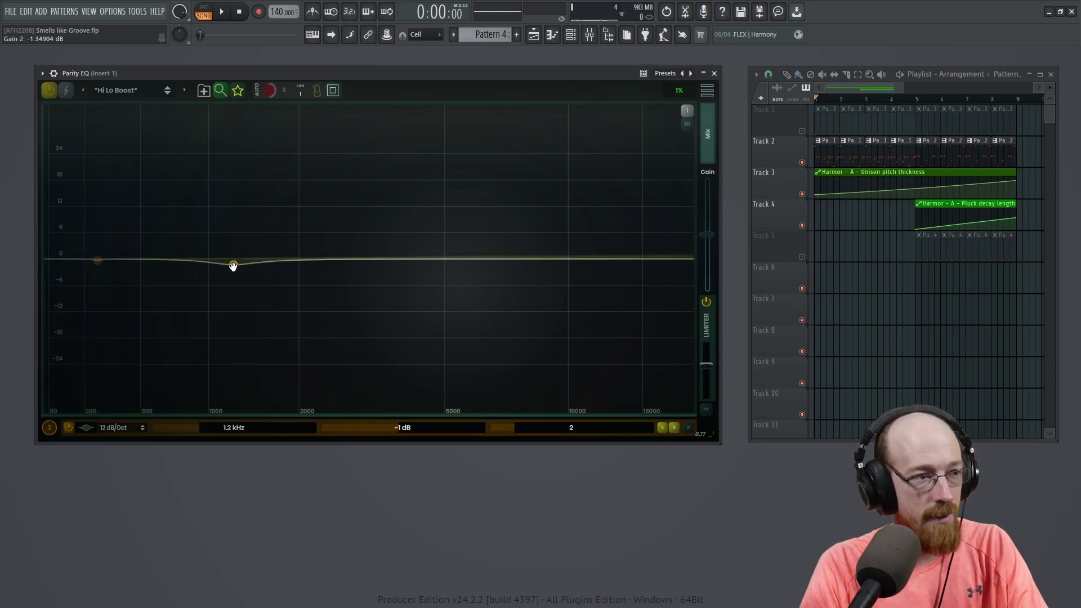
left_click(85, 430)
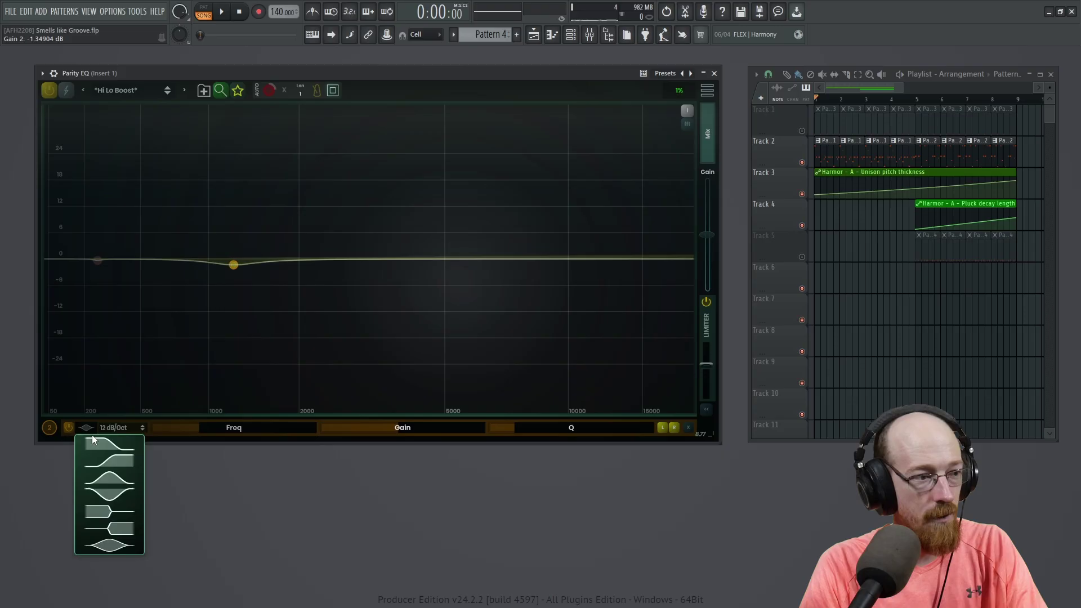
left_click(120, 492)
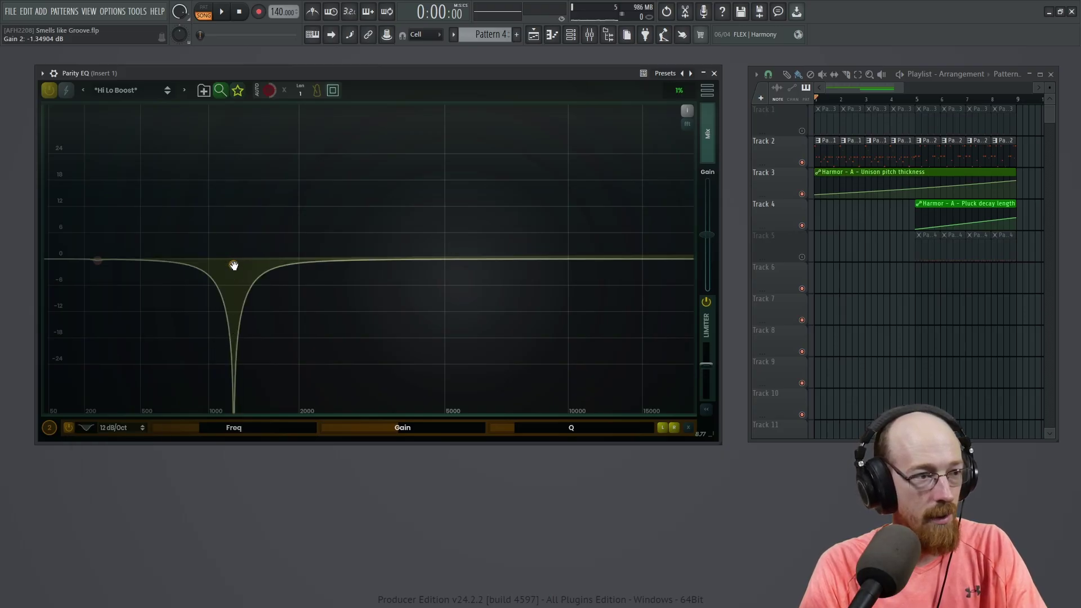
Add a third EQ band, change its filter shape to notch and place it at about 4.3 kHz.
left_click(474, 258)
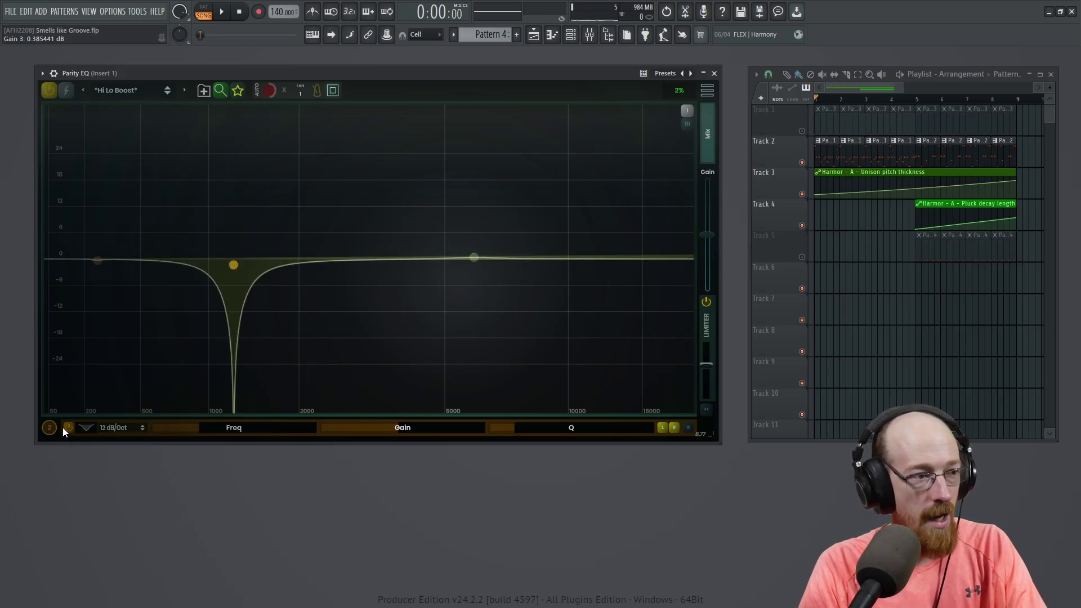
left_click(475, 257)
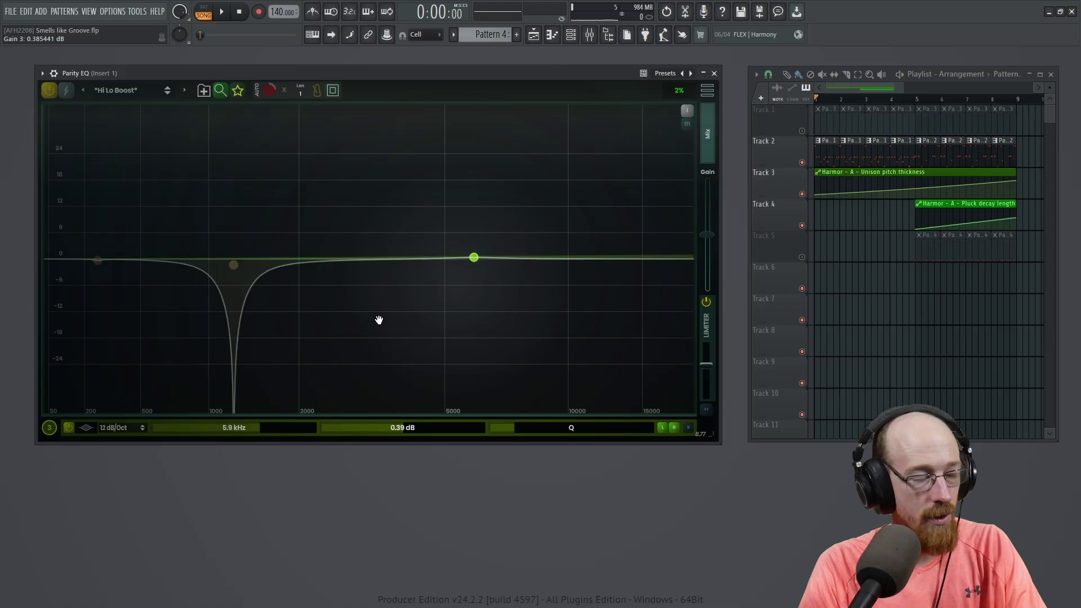
left_click(86, 429)
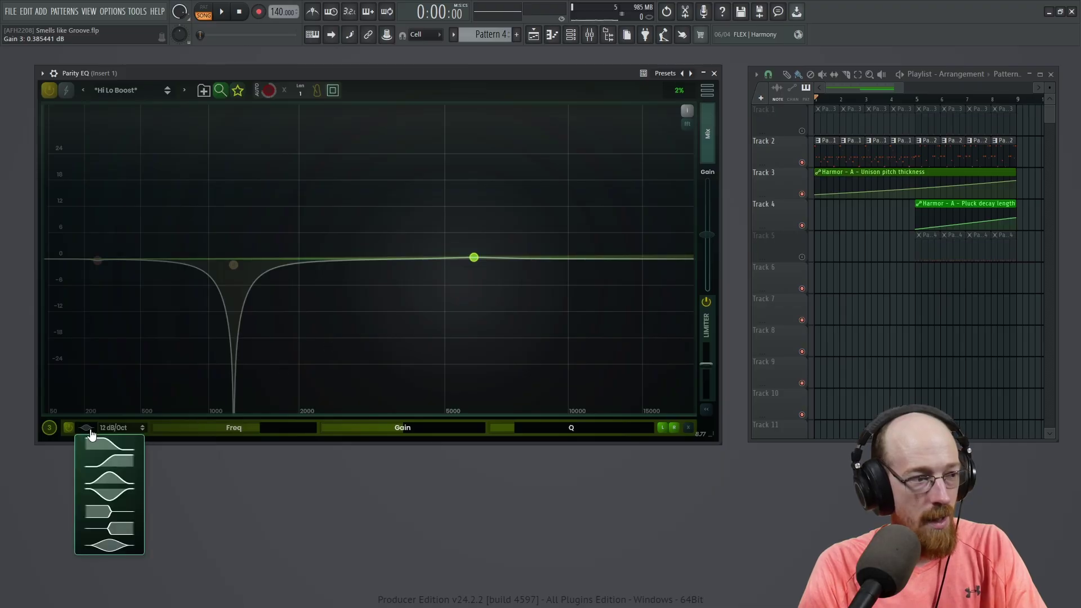
left_click(127, 496)
left_click_drag(474, 257, 420, 262)
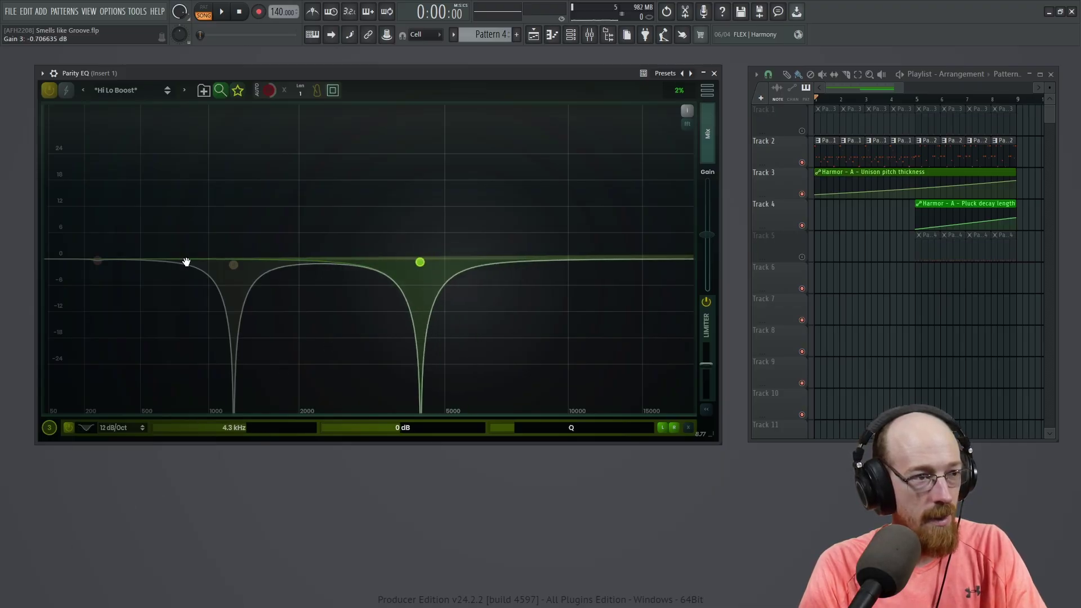
Narrow the second notch band to a Q of about 4.8 and place it at about 1.8 kHz.
left_click_drag(237, 262, 277, 261)
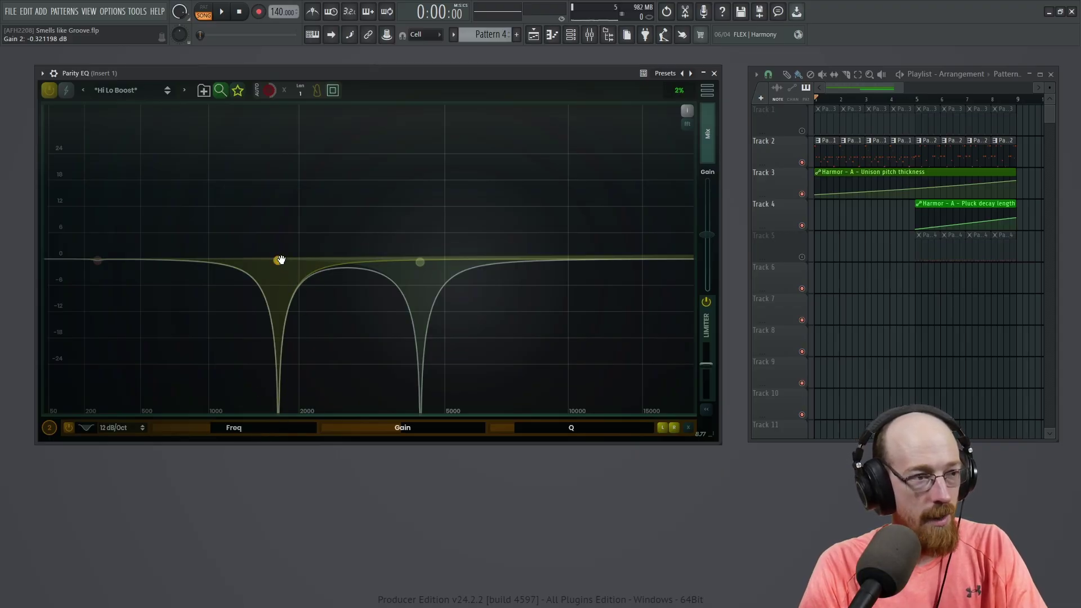
mouse_move(280, 260)
left_mouse_down()
mouse_move(162, 259)
mouse_move(278, 251)
mouse_move(262, 255)
left_mouse_up()
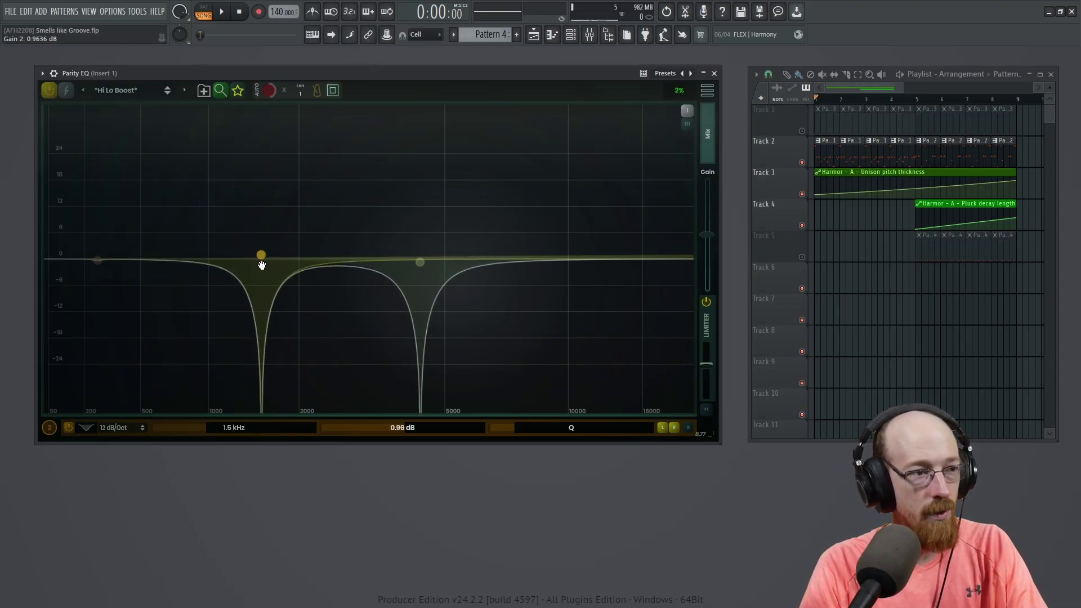
scroll(262, 257, "up", 5)
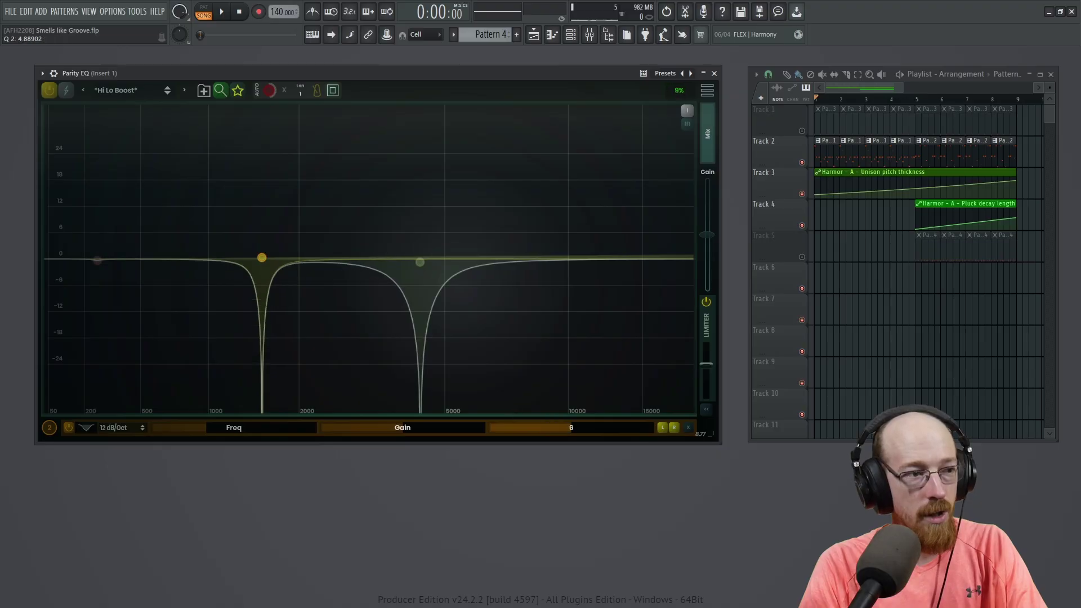
scroll(262, 257, "up", 4)
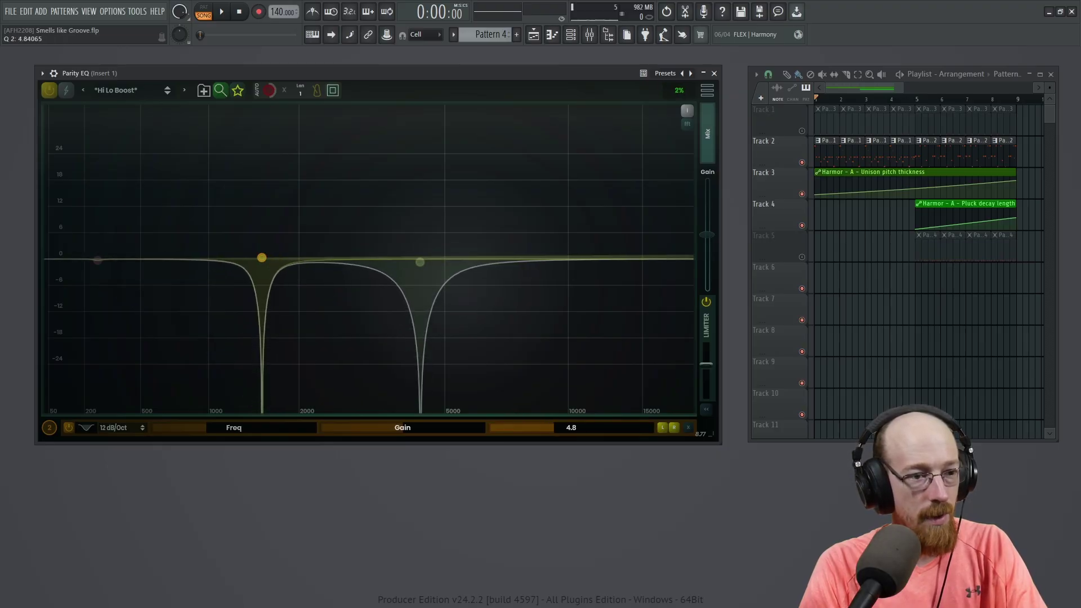
mouse_move(220, 426)
left_mouse_down()
mouse_move(311, 427)
mouse_move(211, 428)
left_mouse_up()
Open the modulators for the second band's frequency and draw an uneven pattern across the SEQ modulator's 15 steps.
right_click(211, 427)
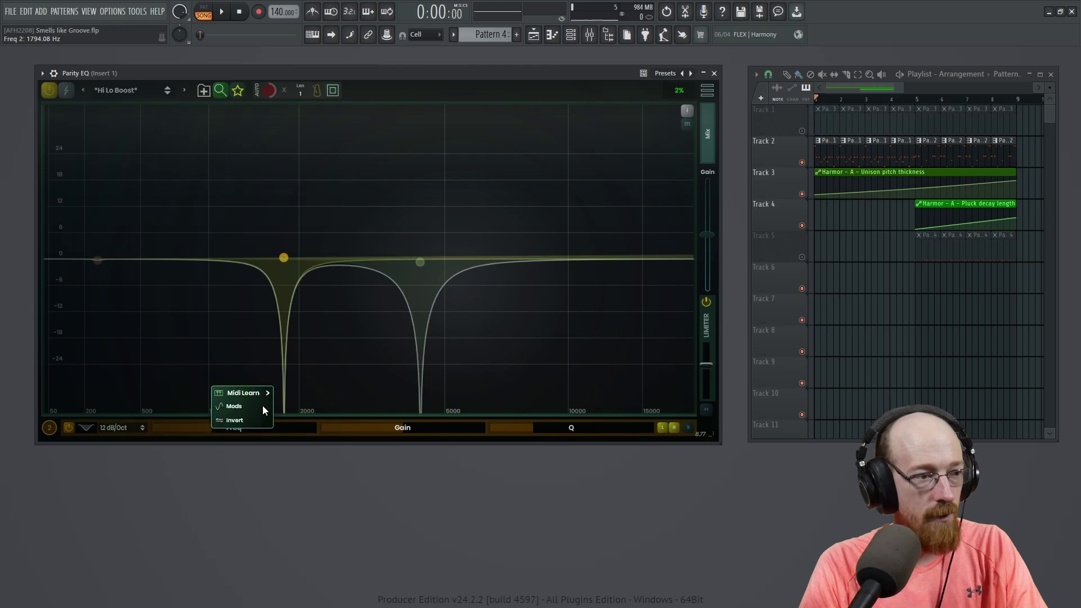
left_click(260, 407)
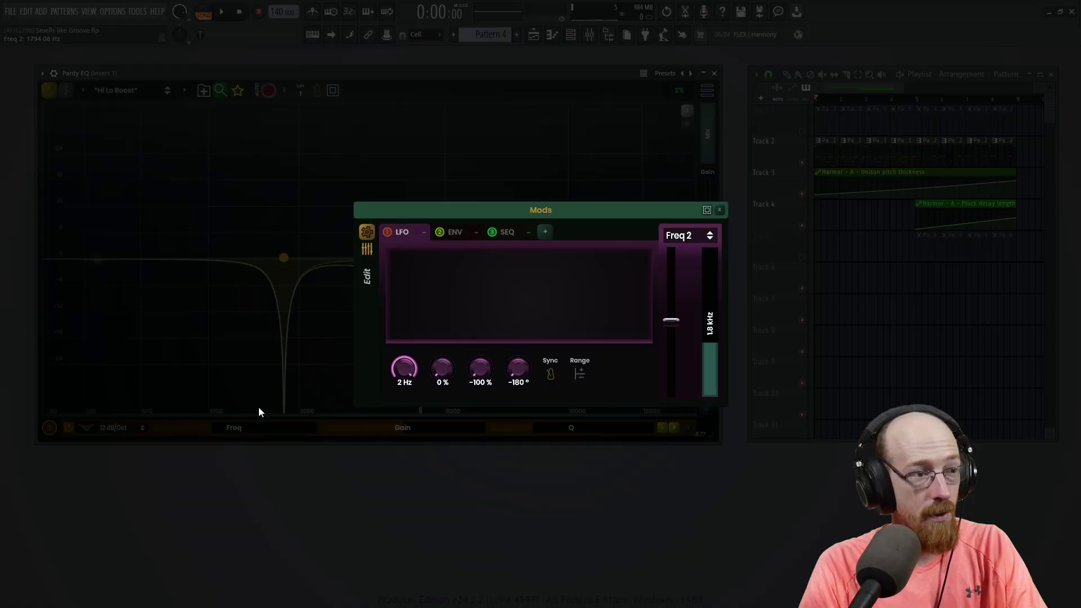
left_click(522, 230)
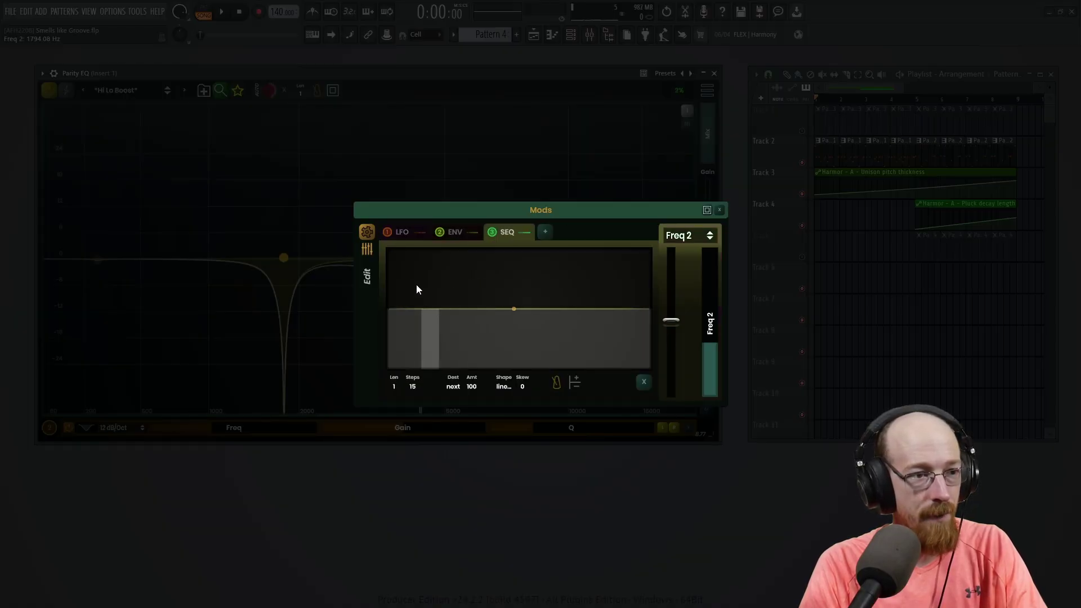
left_click_drag(397, 279, 385, 224)
mouse_move(441, 301)
left_mouse_down()
mouse_move(548, 313)
mouse_move(593, 305)
mouse_move(620, 276)
mouse_move(509, 345)
mouse_move(563, 303)
left_mouse_up()
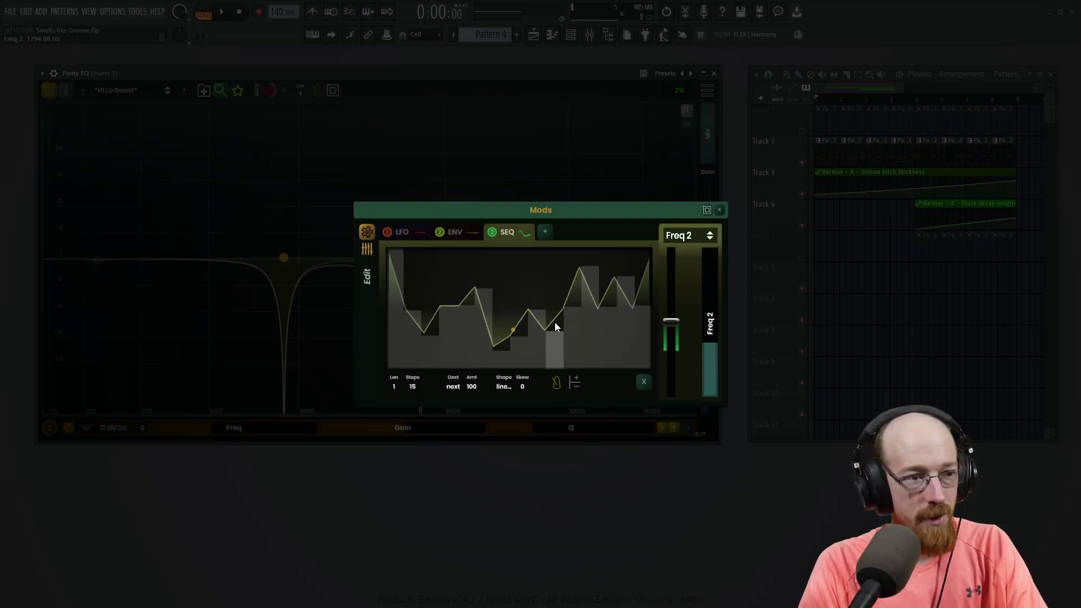
Set the LFO modulator's waveform to the random noise shape.
left_click(420, 237)
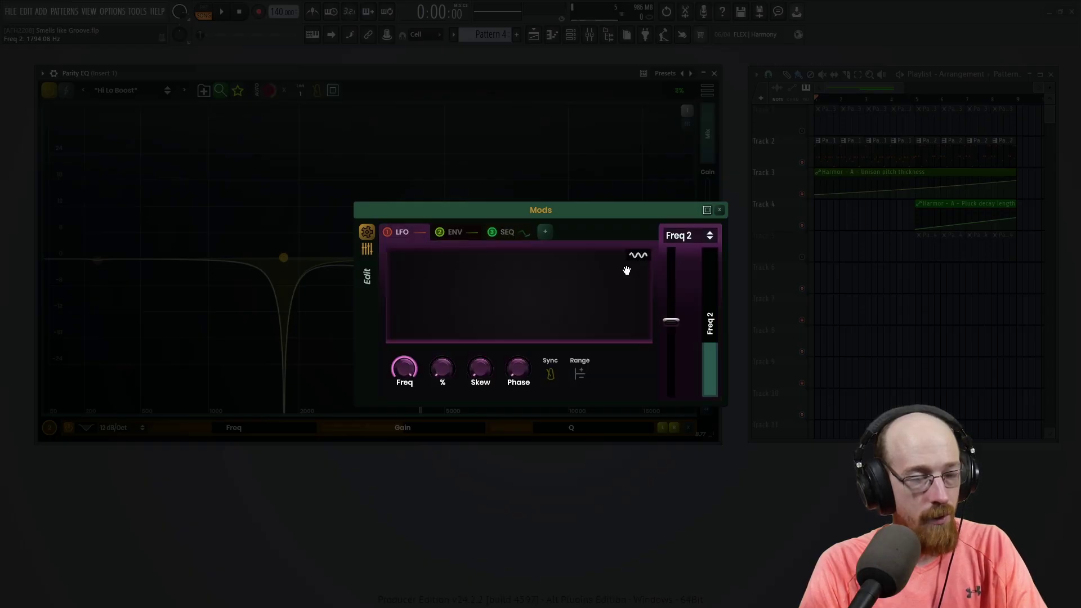
left_click(640, 258)
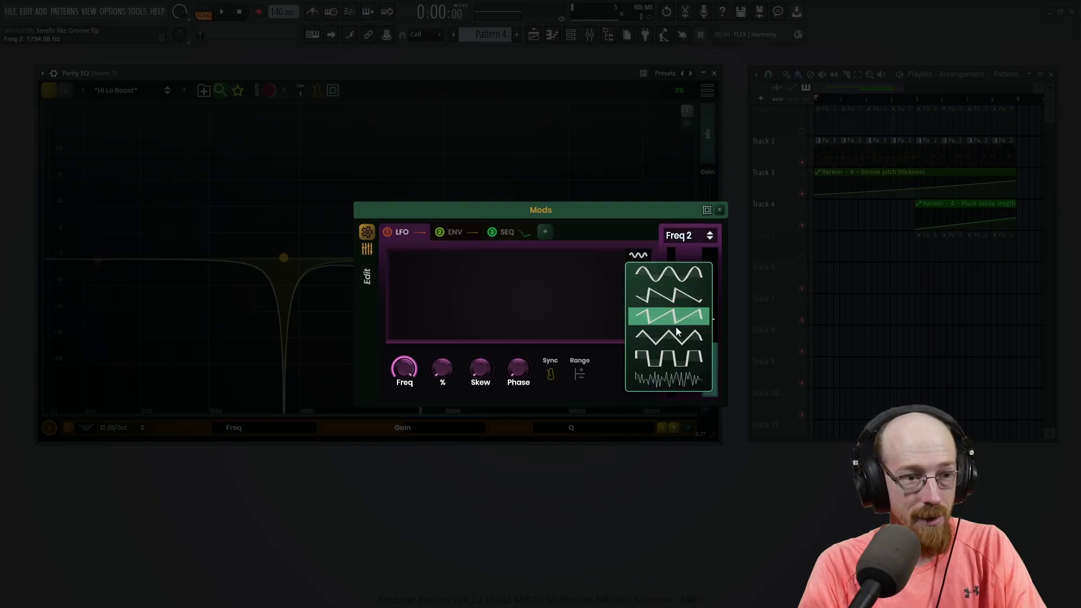
left_click(673, 383)
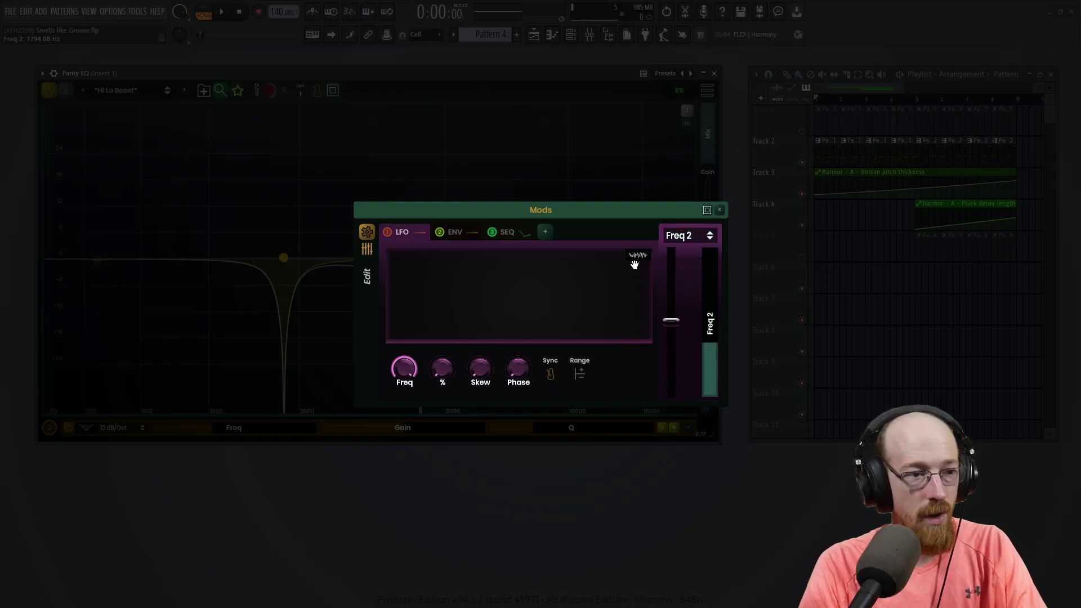
Set the SEQ modulator's curve shape to bezier with a skew of 98.
left_click(520, 234)
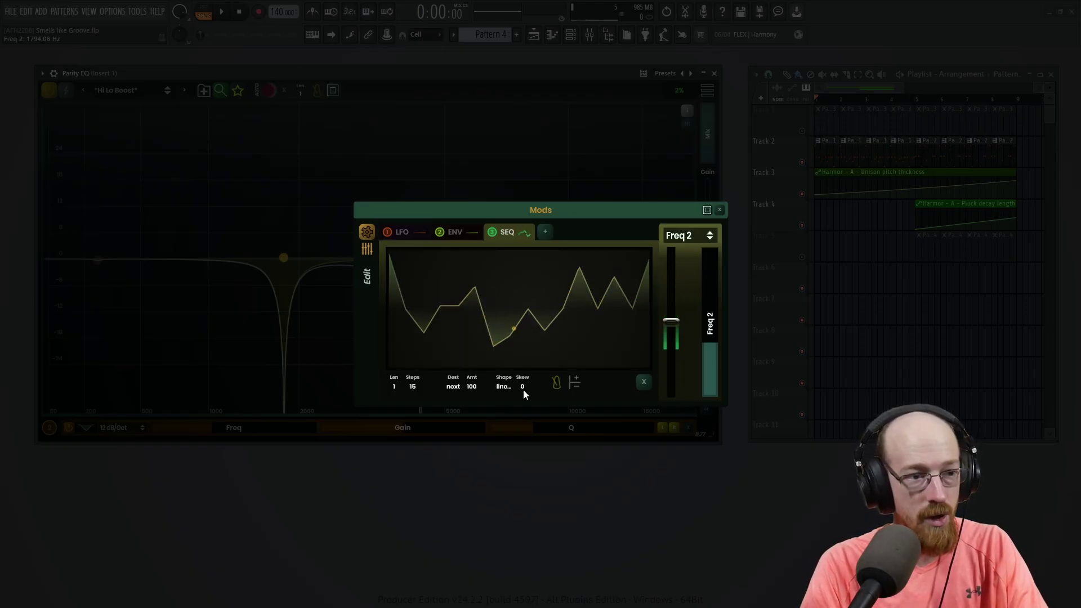
mouse_move(523, 389)
left_mouse_down()
mouse_move(523, 440)
mouse_move(523, 394)
left_mouse_up()
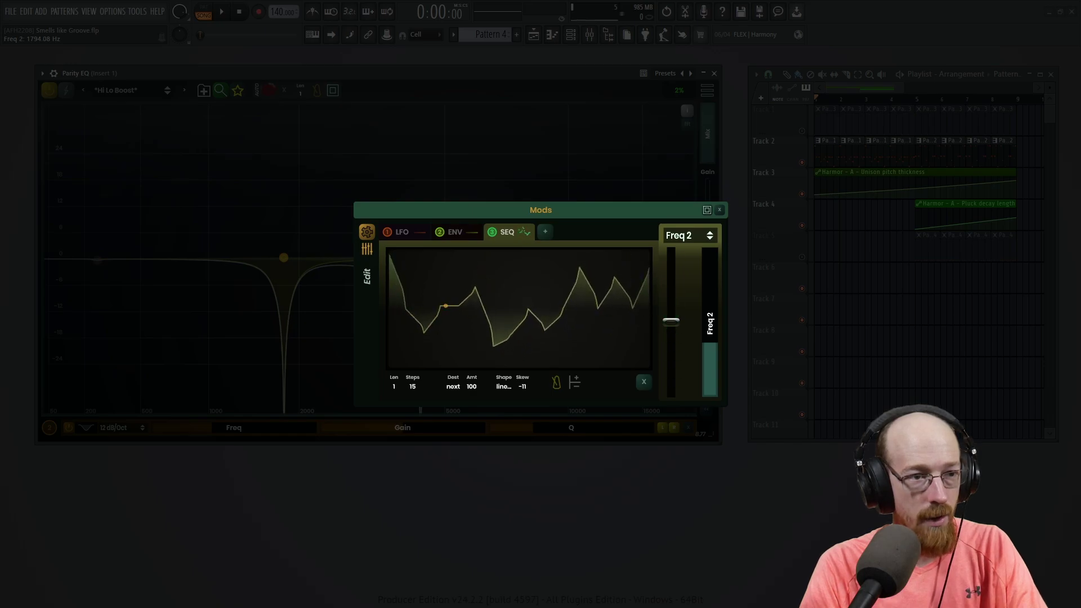
left_click(504, 388)
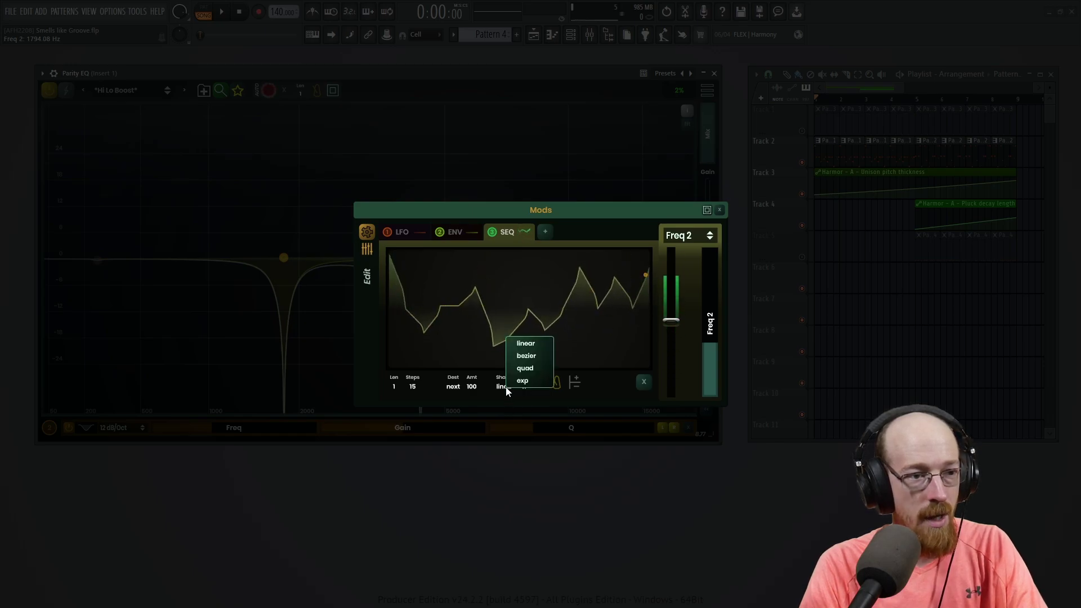
left_click(535, 362)
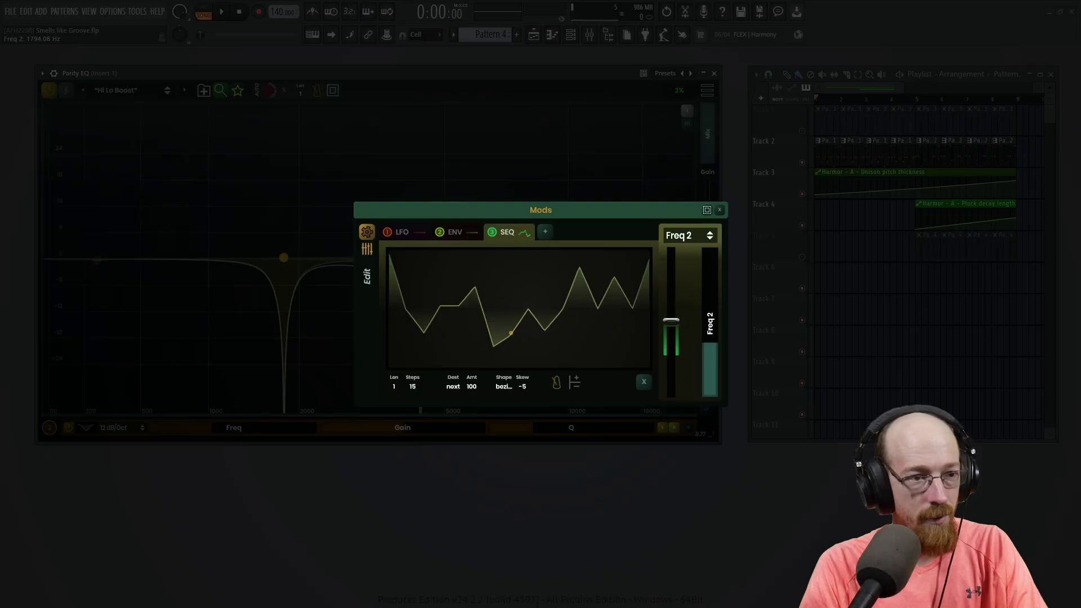
left_click_drag(522, 386, 519, 245)
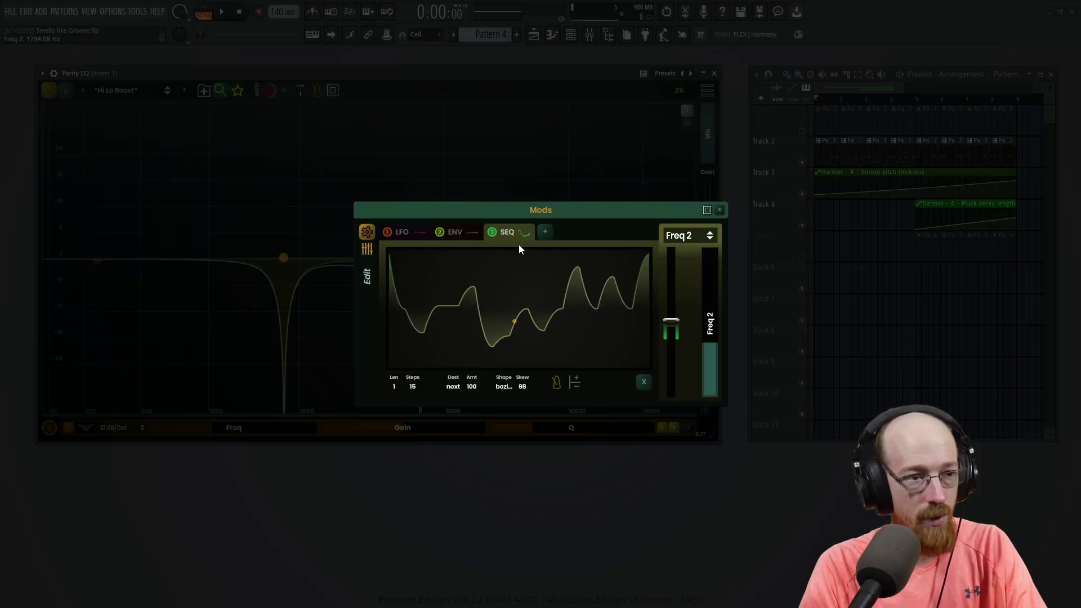
Give the SEQ modulator a small positive modulation amount on Freq 2 and close the Mods window.
left_click_drag(678, 321, 674, 285)
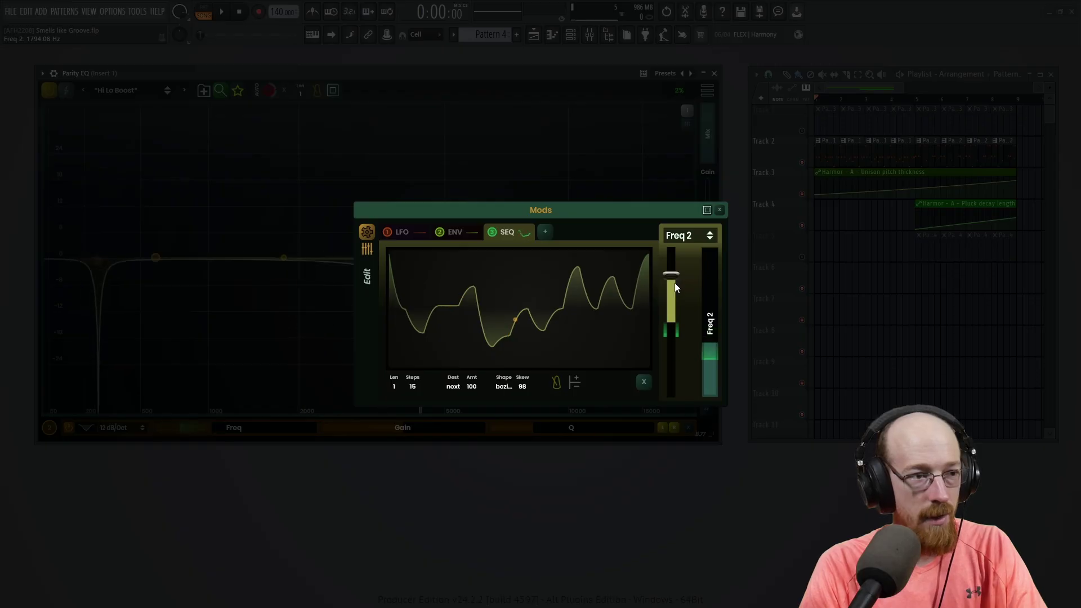
left_click_drag(674, 293, 674, 313)
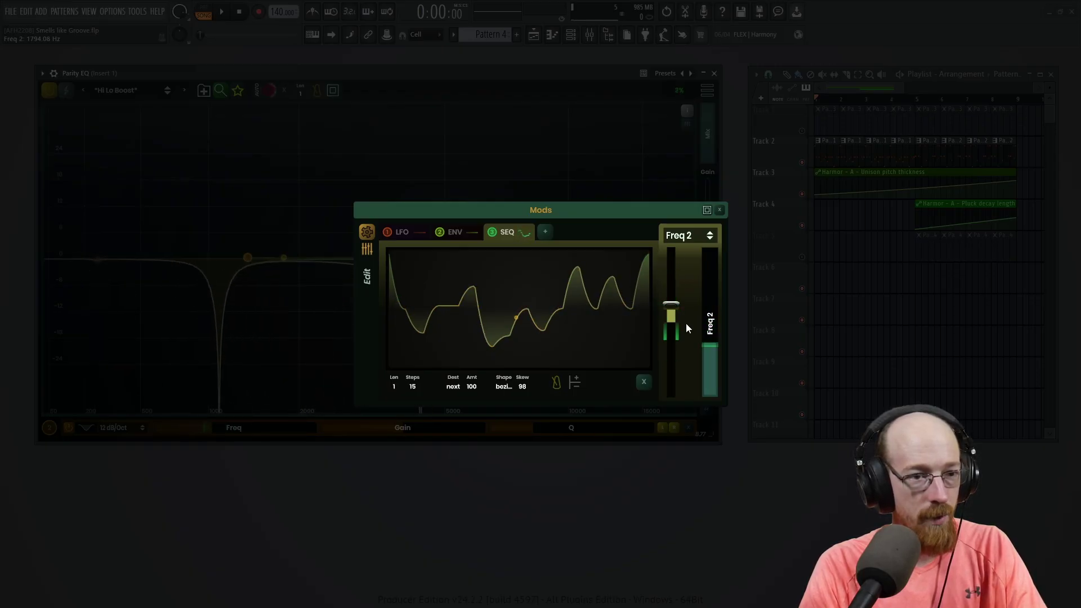
left_click(721, 210)
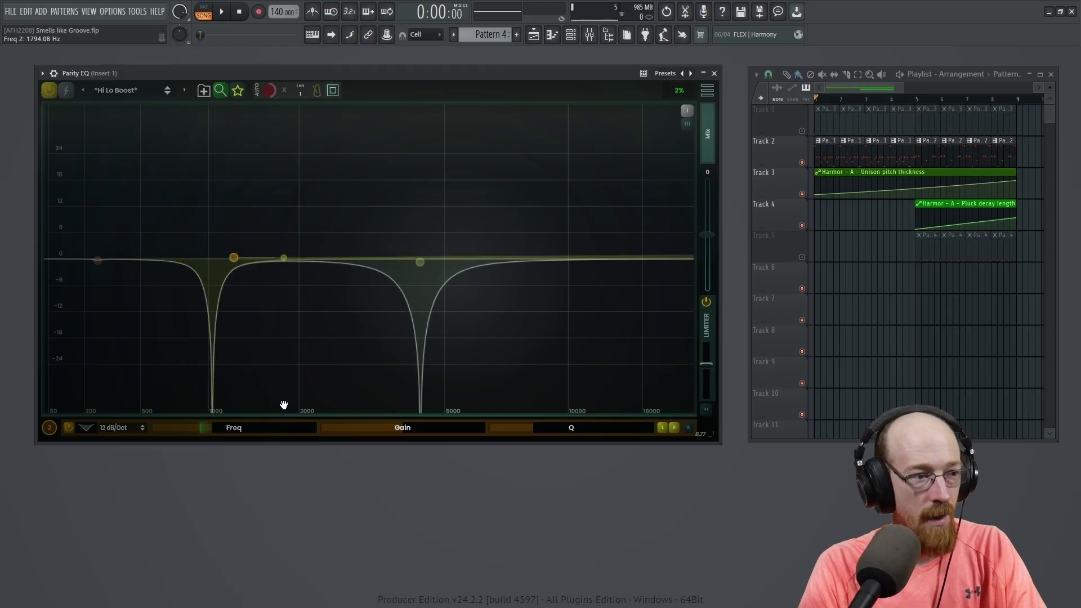
Lower band 2's frequency to about 725 Hz, and give the SEQ modulator a positive modulation amount on Freq 3.
left_click_drag(211, 427, 194, 428)
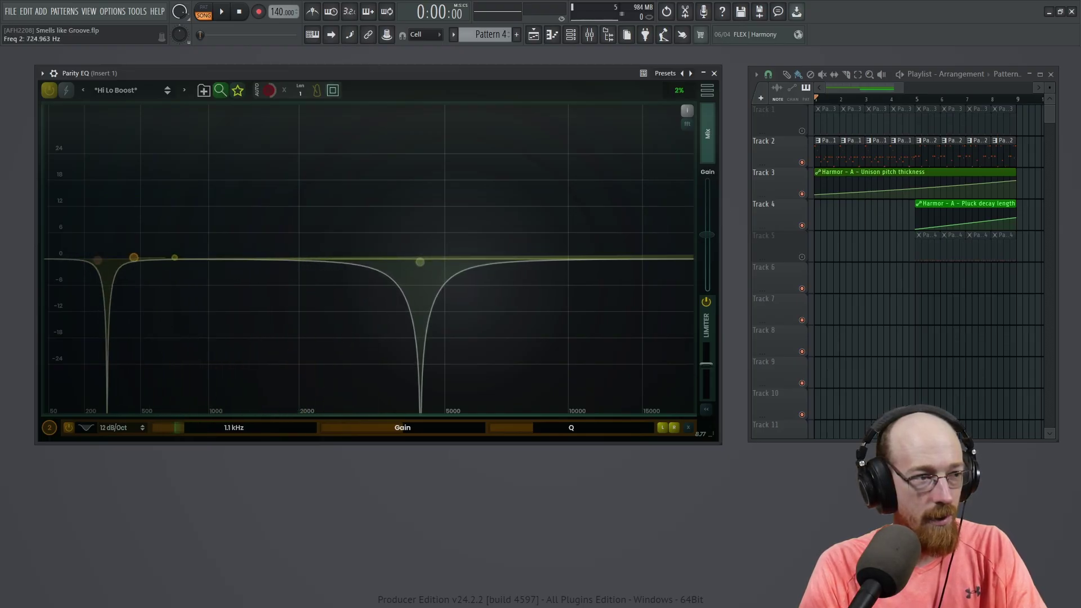
left_click(420, 263)
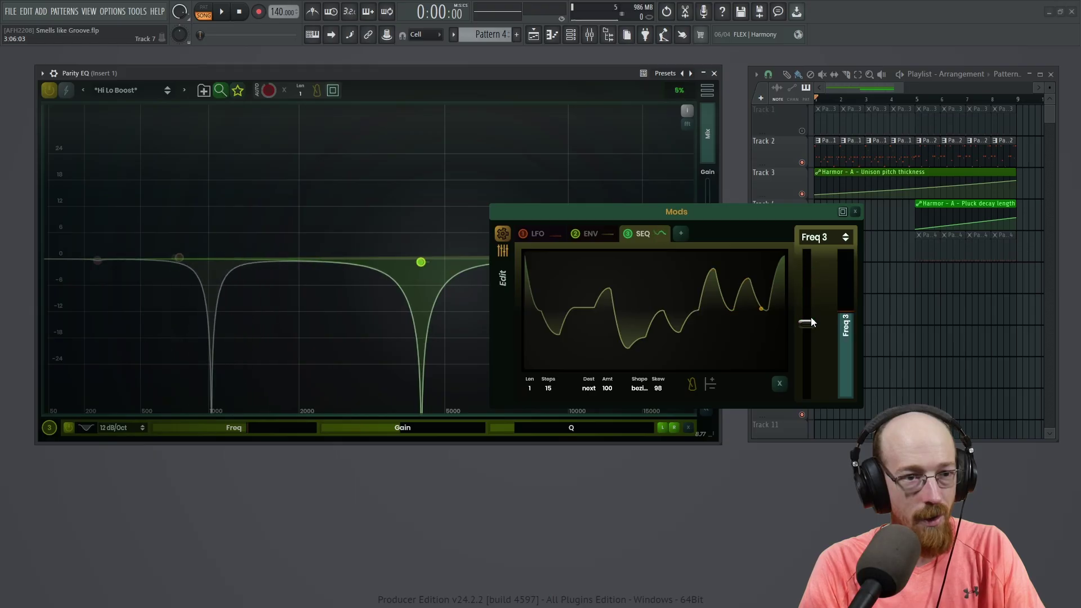
left_click_drag(811, 322, 809, 294)
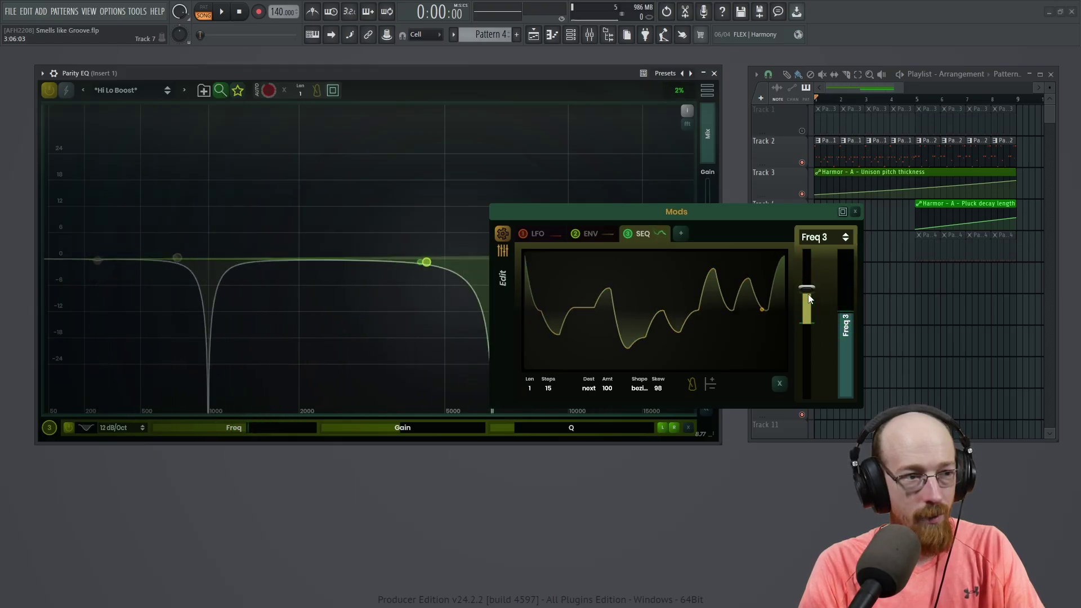
Set the SEQ modulator's length to 4, and reduce Freq 3's modulation amount with its base frequency at about 2747 Hz.
mouse_move(686, 358)
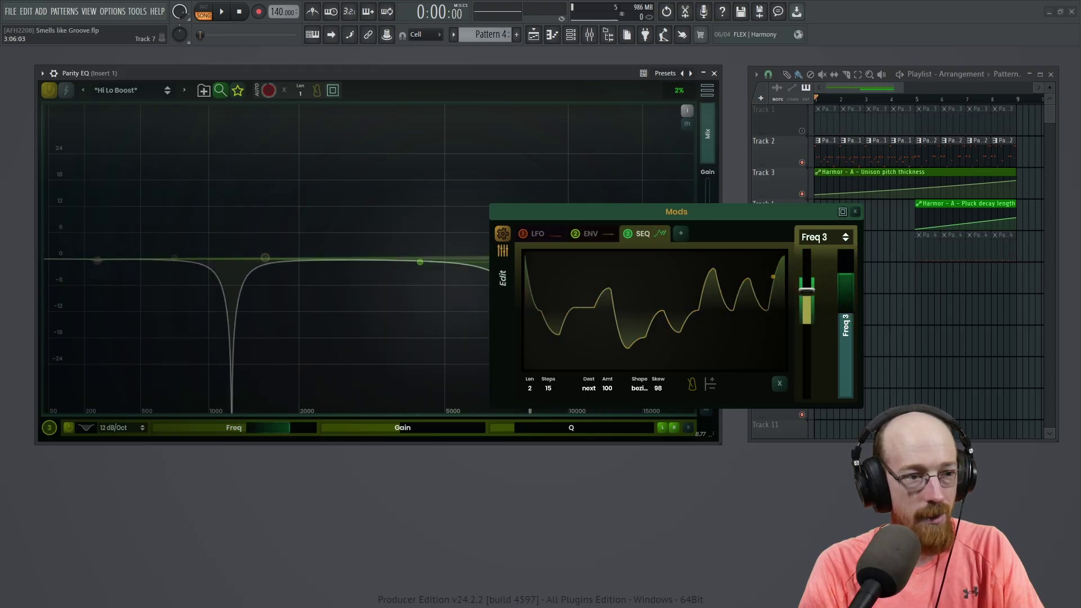
left_click_drag(529, 388, 530, 382)
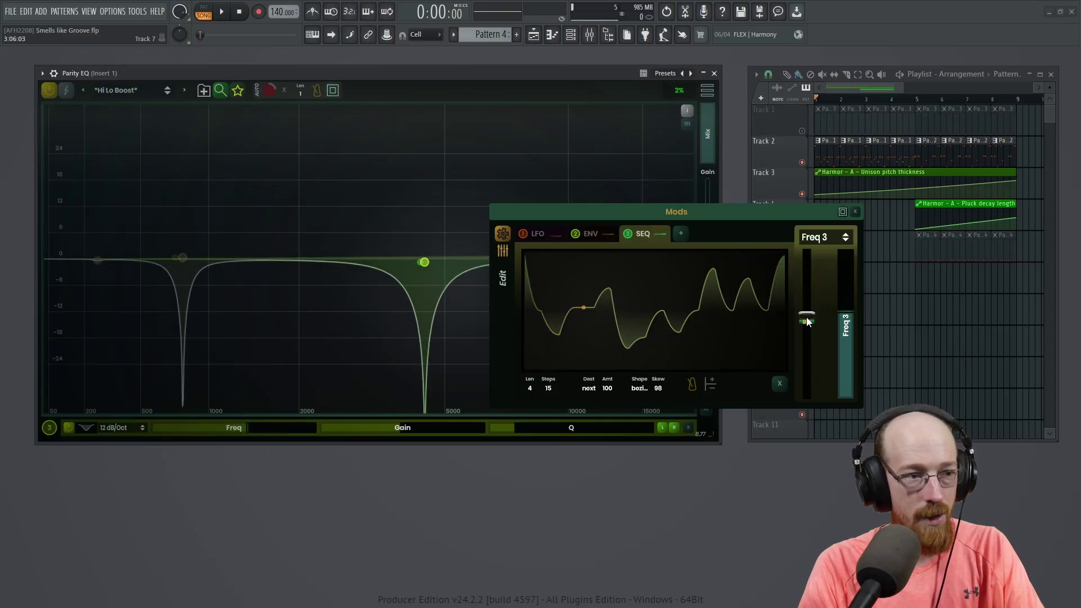
mouse_move(801, 315)
left_mouse_down()
mouse_move(797, 299)
mouse_move(793, 308)
mouse_move(813, 310)
left_mouse_up()
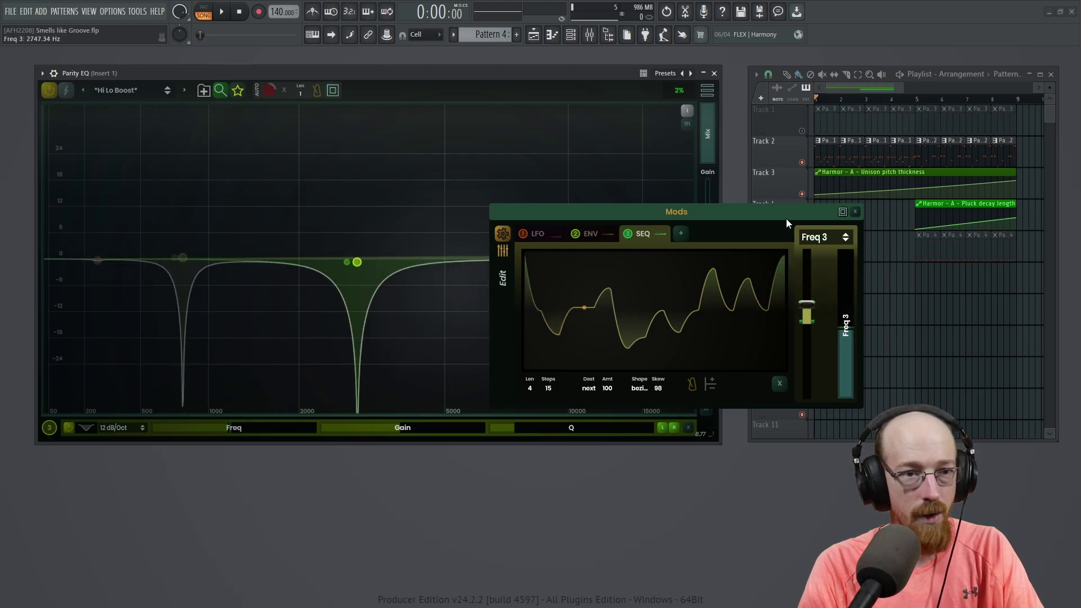
Give the SEQ modulator small positive modulation amounts on Q 3 and Q 2, and close the Mods window.
left_click(838, 245)
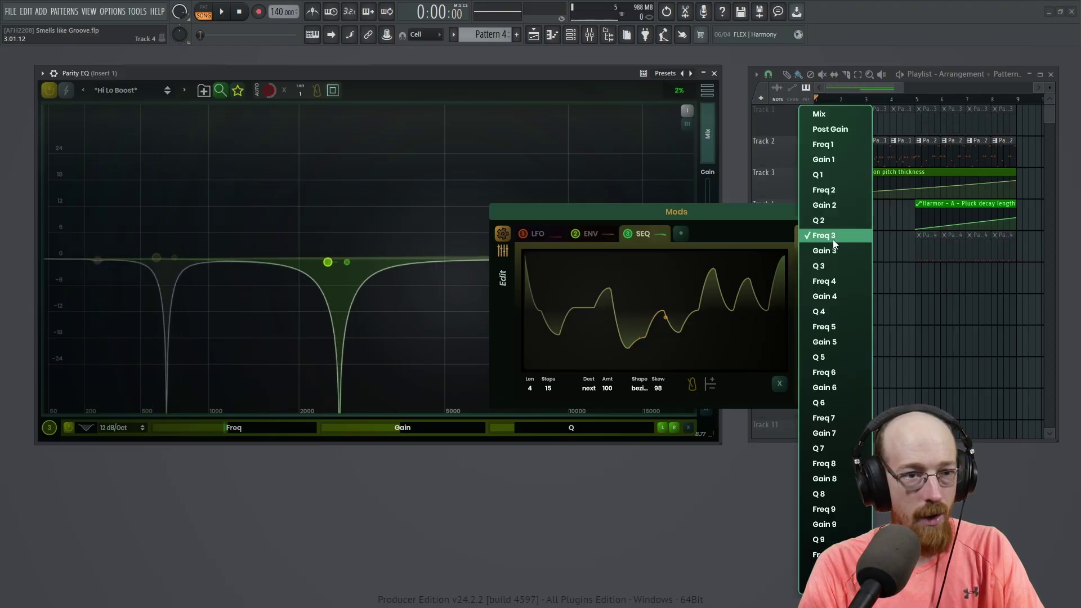
left_click(839, 269)
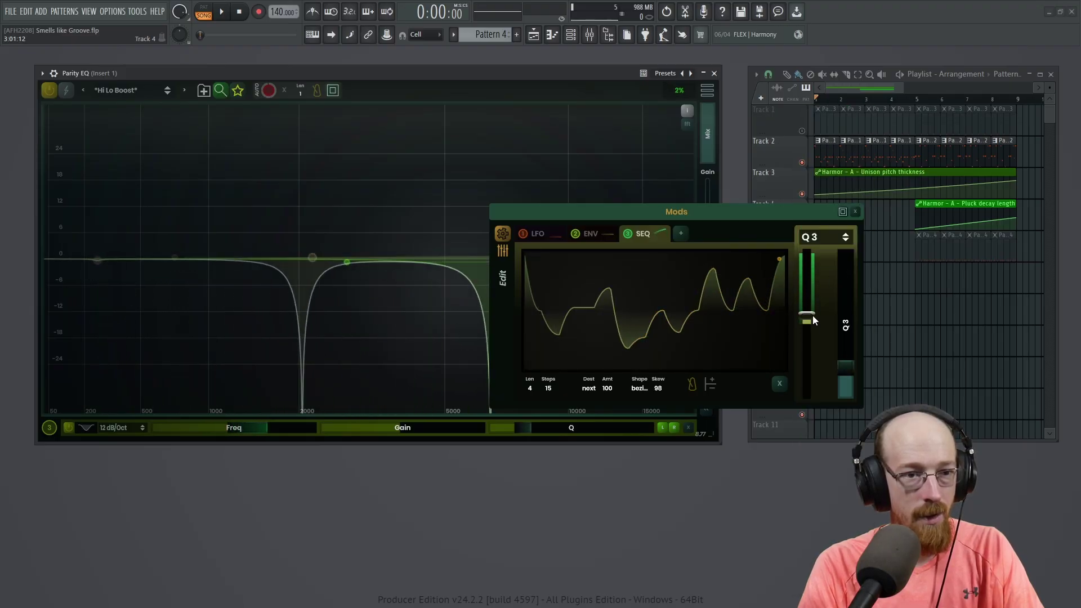
left_click_drag(813, 316, 810, 307)
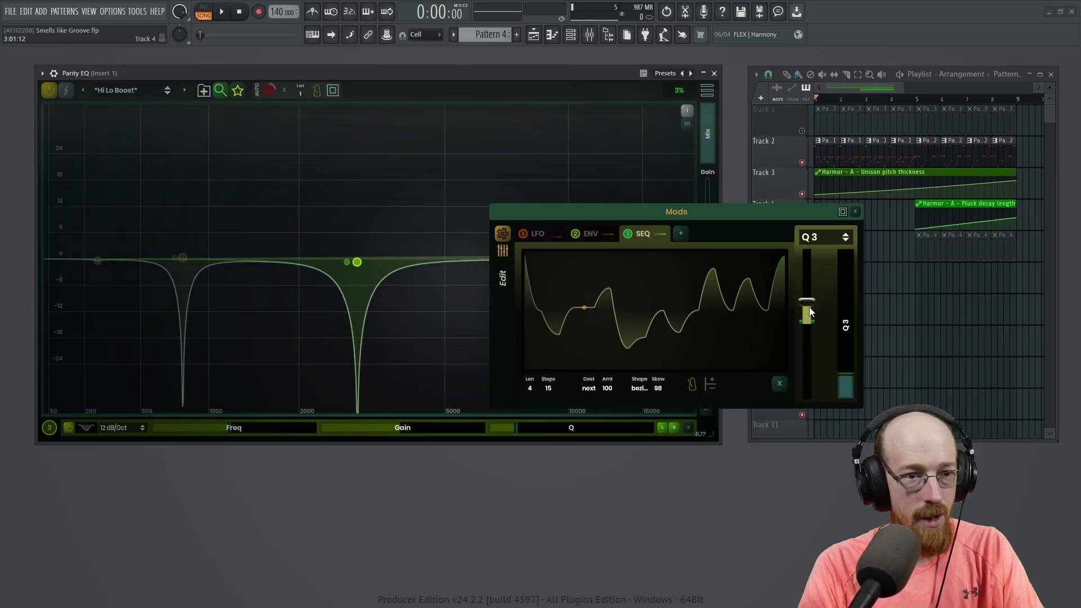
left_click(836, 240)
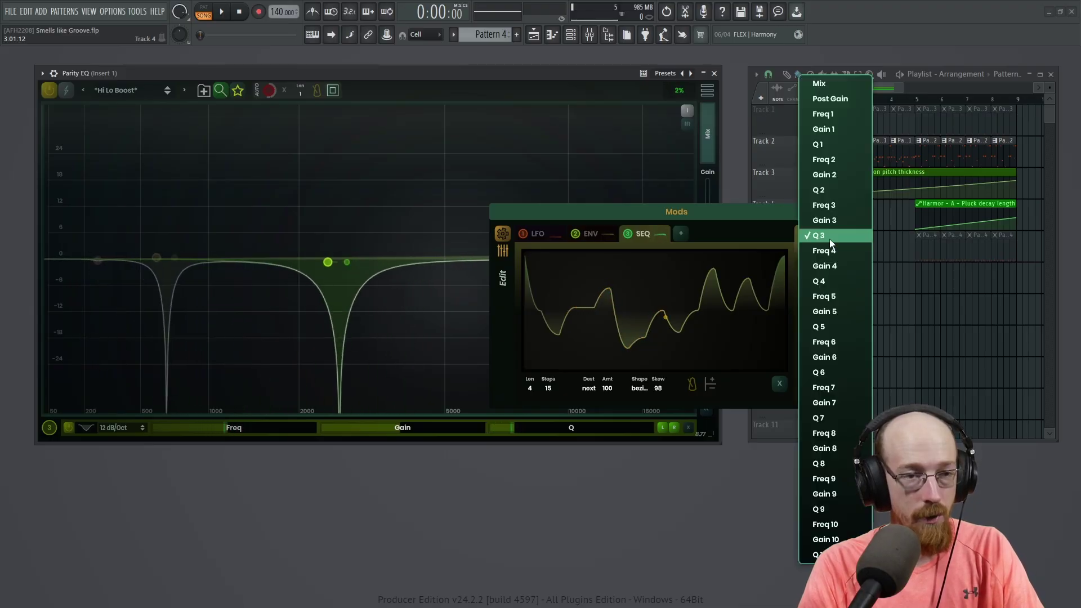
left_click(838, 190)
left_click_drag(813, 326, 811, 322)
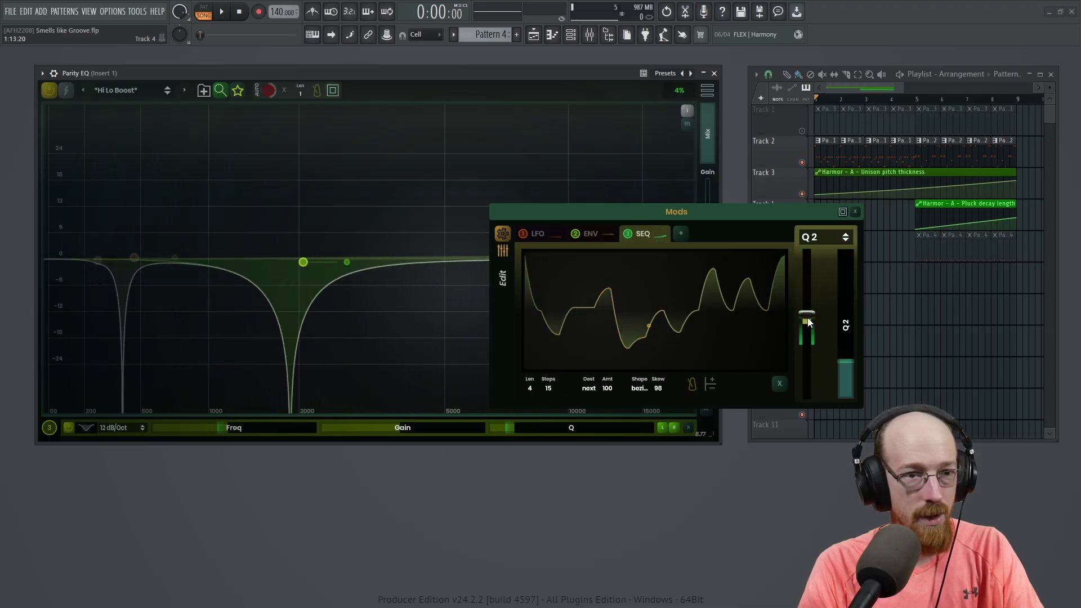
left_click(855, 212)
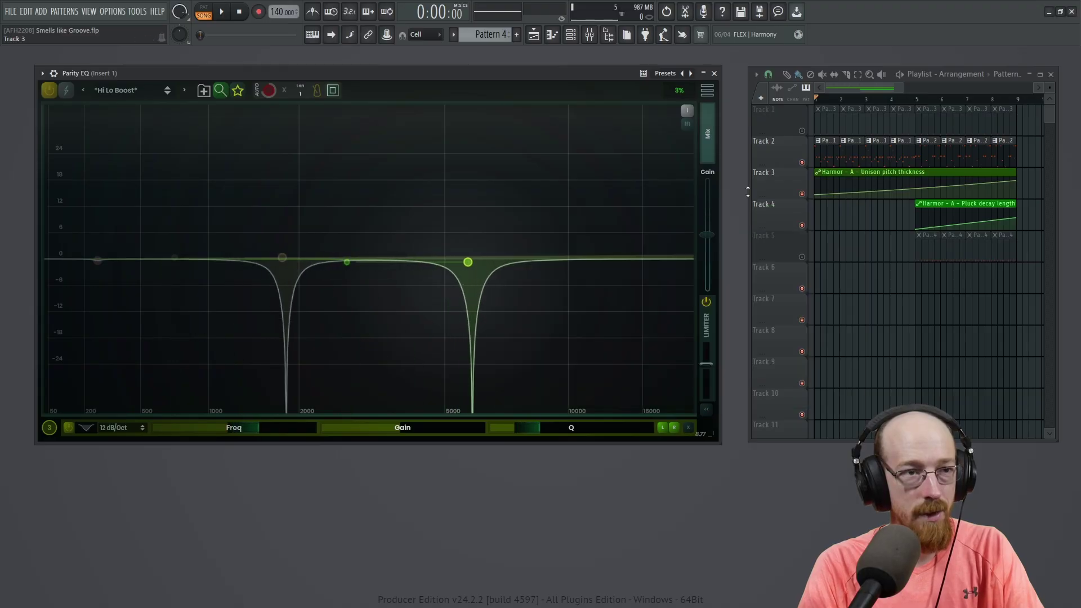
Play the song from the start to listen to the modulated notches, and stop playback.
key("space")
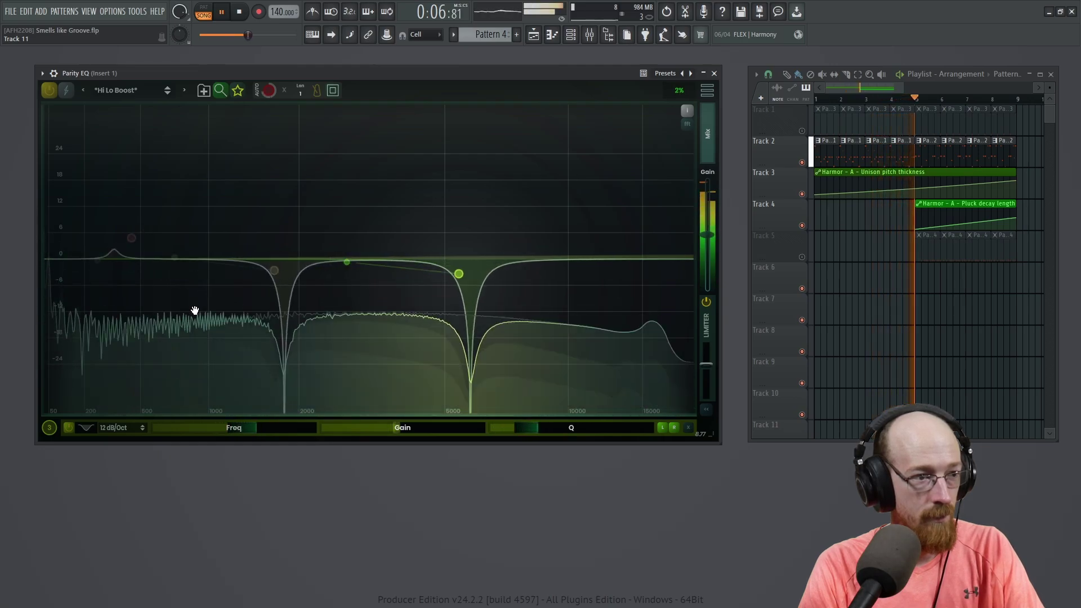
key("space")
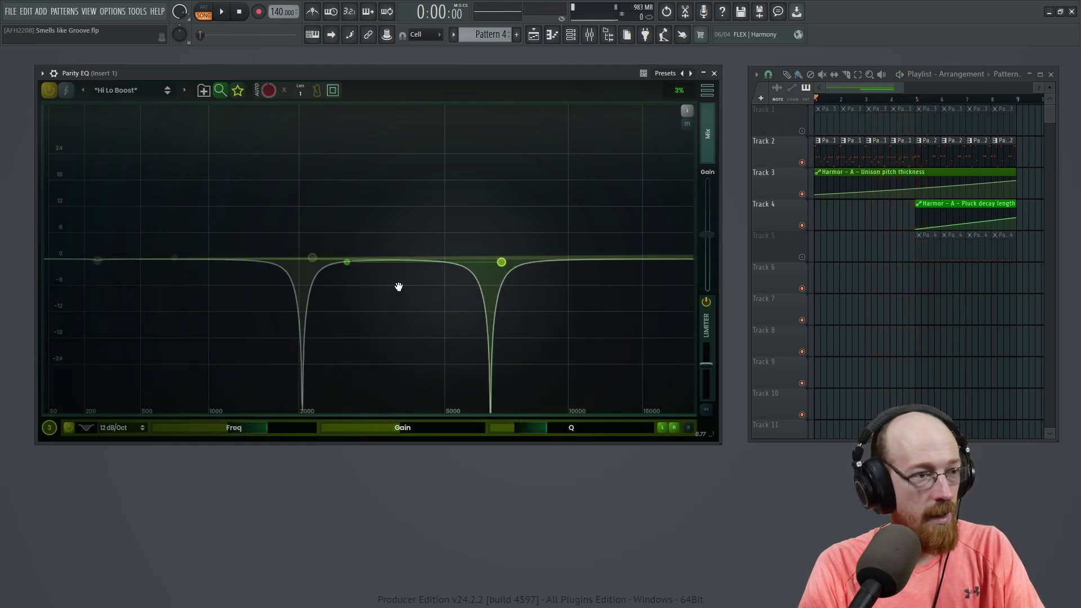
Open the modulators for band 2's Q, raise the SEQ modulator's amount to a large positive value, and close the Mods window.
left_click(49, 428)
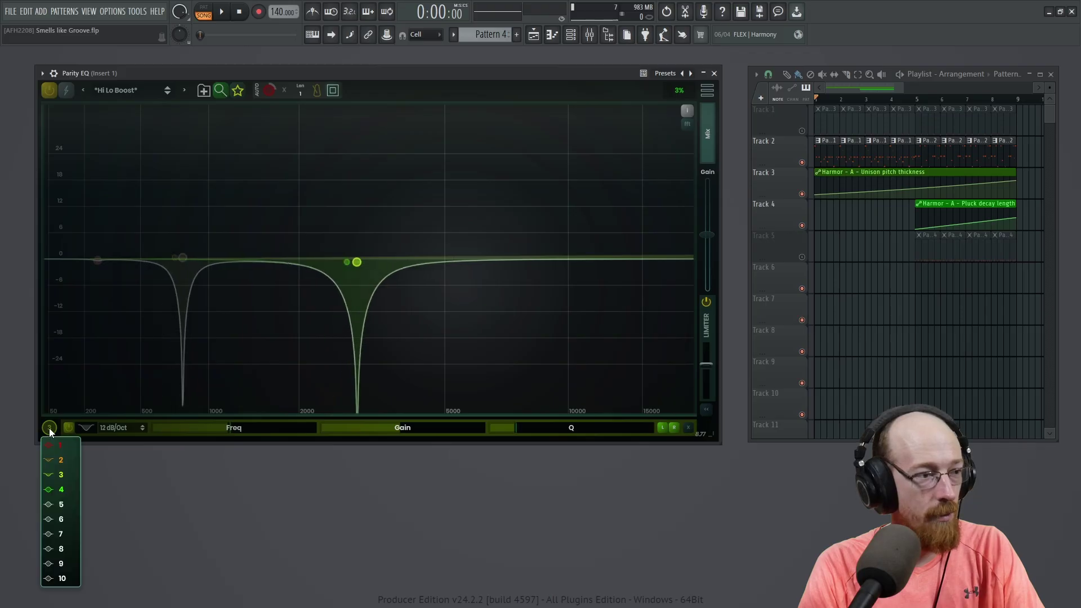
left_click(59, 467)
right_click(546, 427)
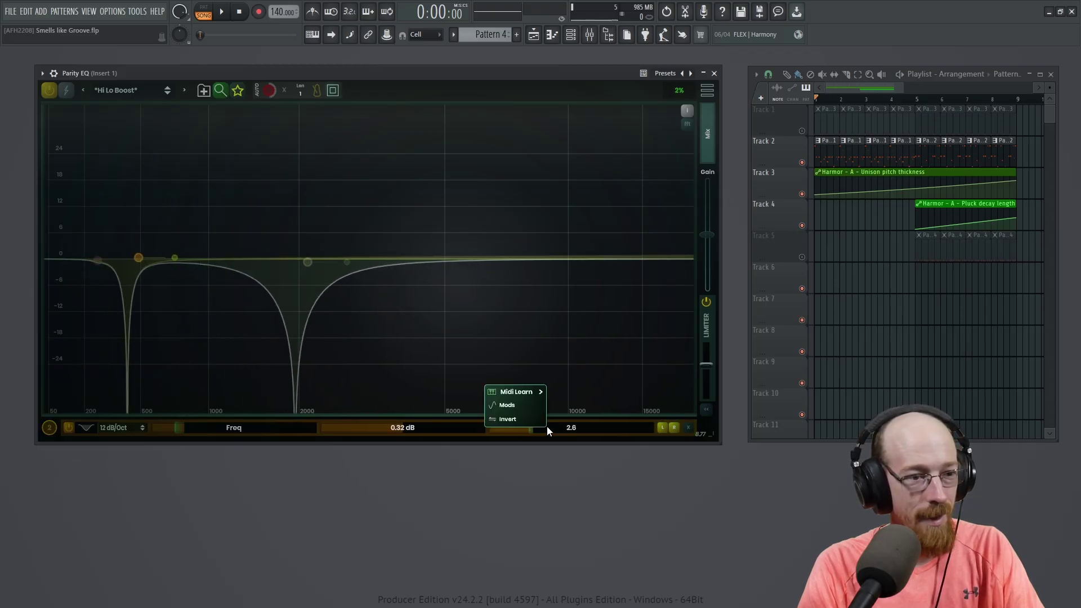
left_click(530, 406)
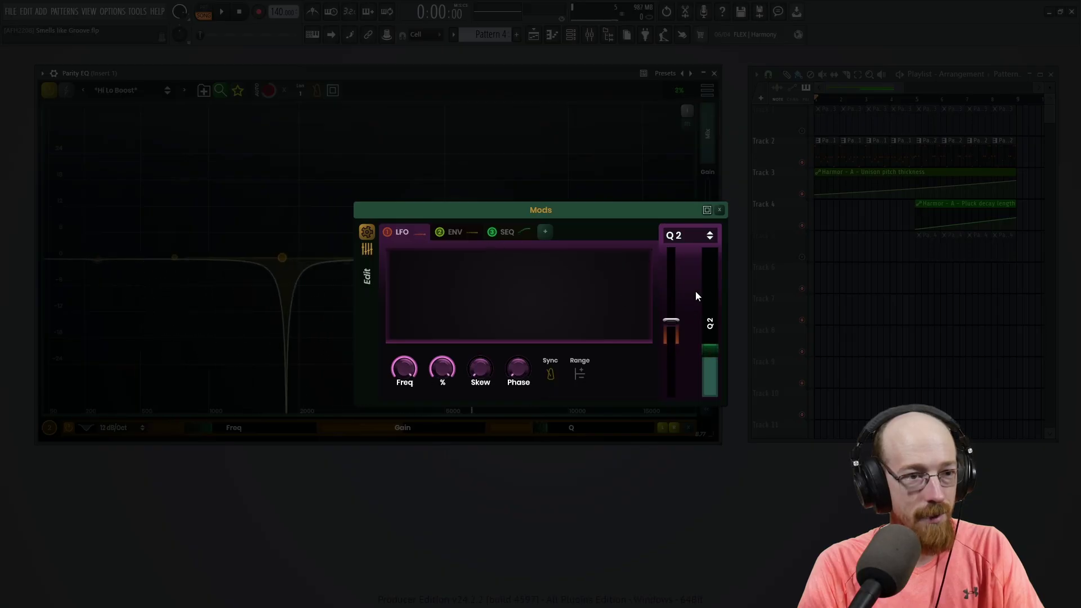
left_click(455, 232)
left_click(509, 233)
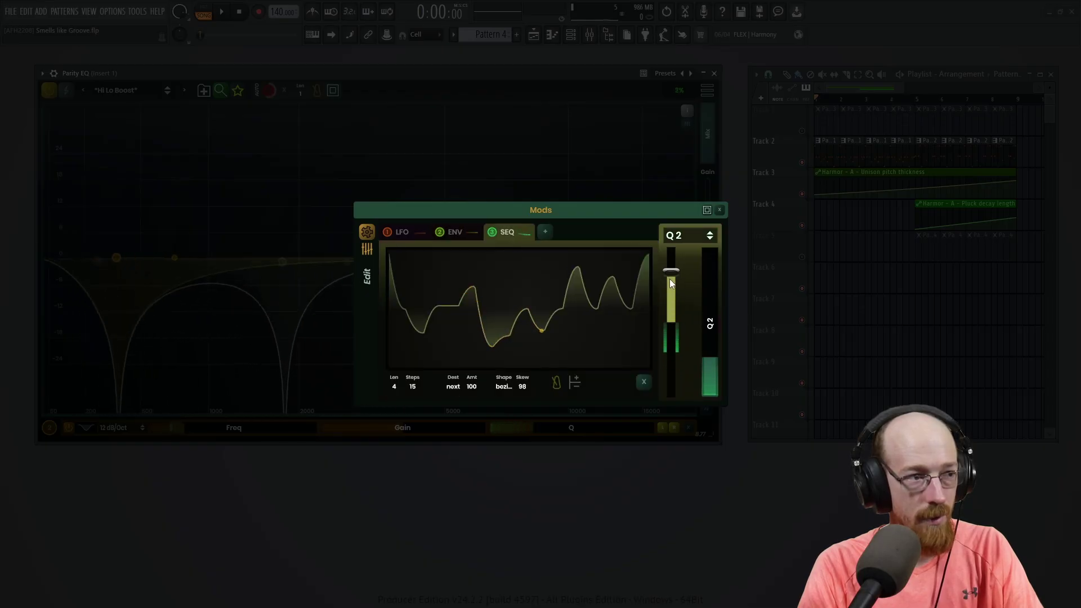
left_click_drag(670, 279, 672, 274)
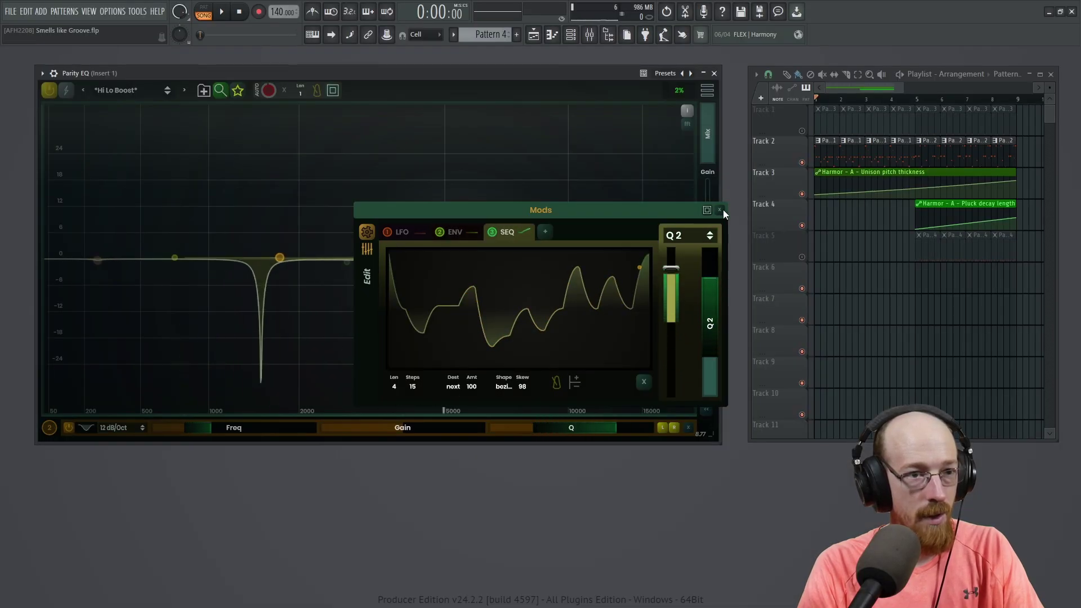
left_click(719, 210)
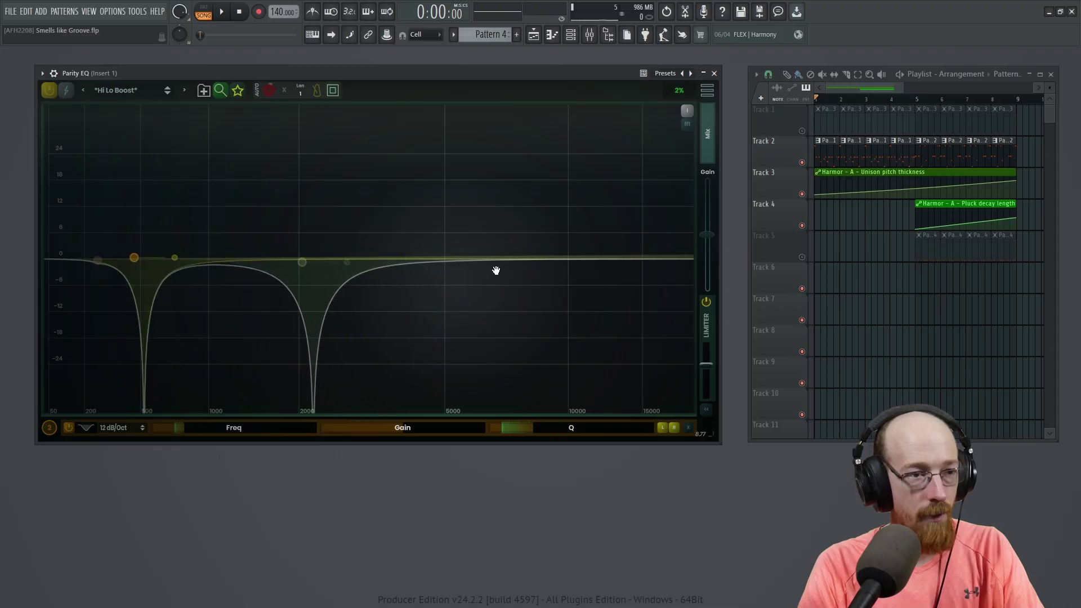
Move band 2 to just above 5000 Hz at about 1.86 dB and band 3 to just above 2000 Hz near 0 dB.
left_click_drag(630, 257, 475, 249)
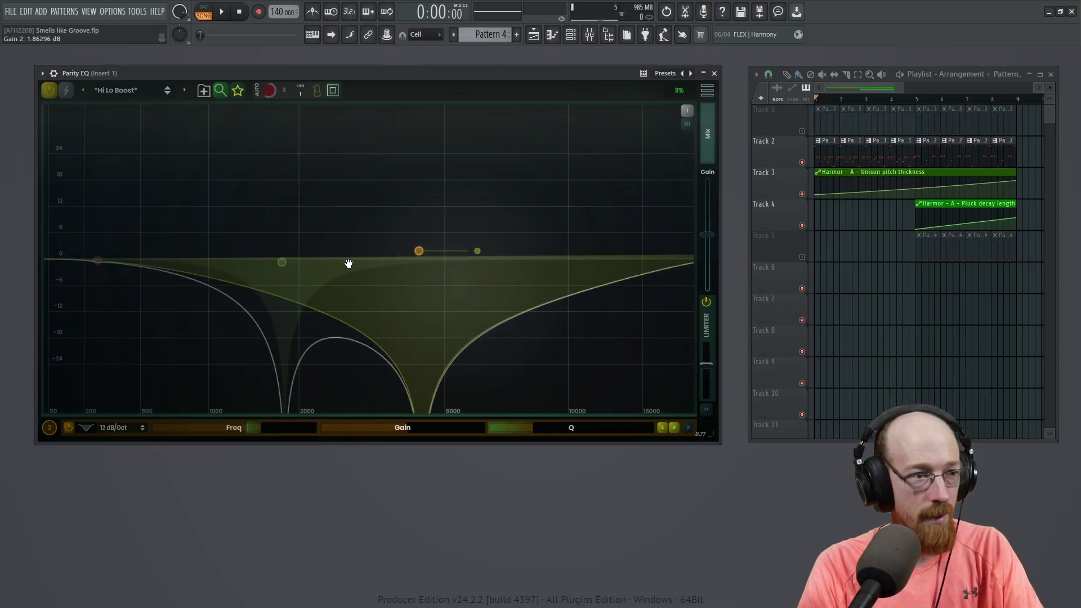
left_click_drag(349, 262, 322, 259)
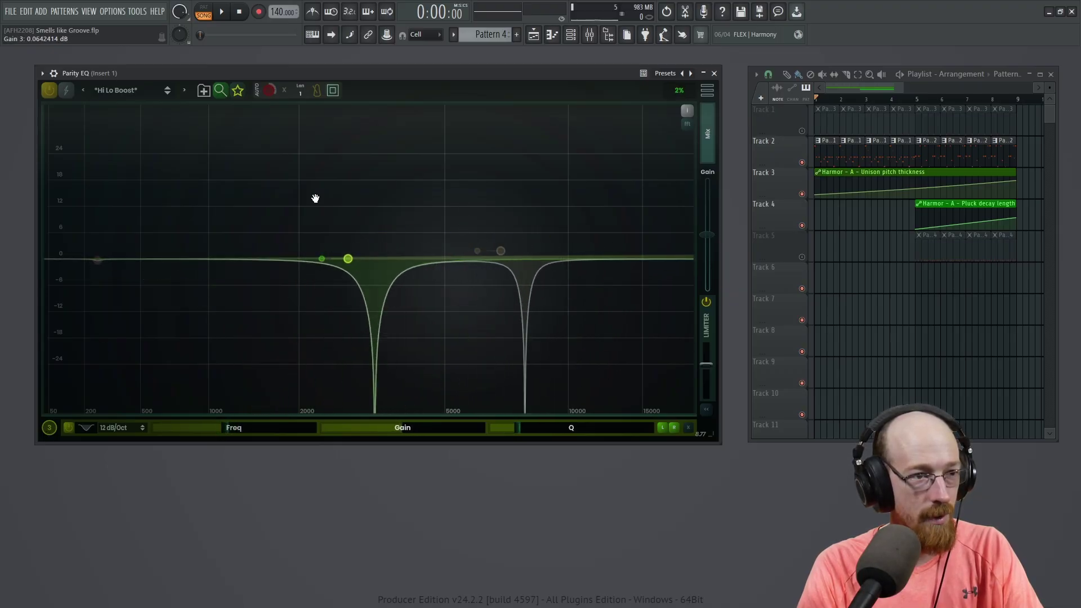
Select band 4 and set its frequency to about 6150 Hz, its gain to about -0.24 dB and its Q very low.
left_click(51, 429)
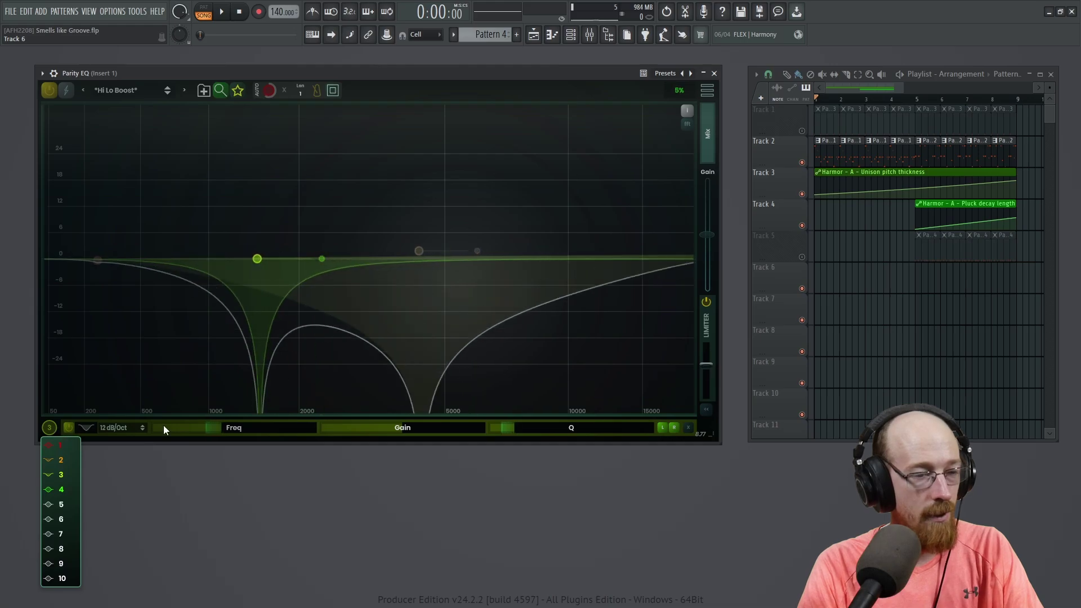
left_click(66, 490)
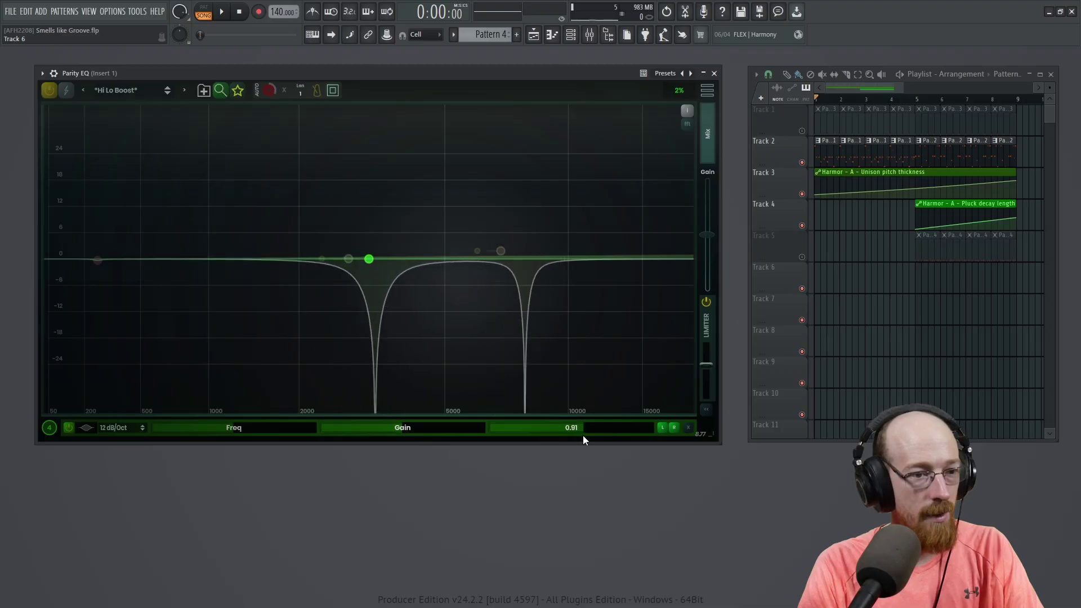
left_click_drag(394, 432, 393, 462)
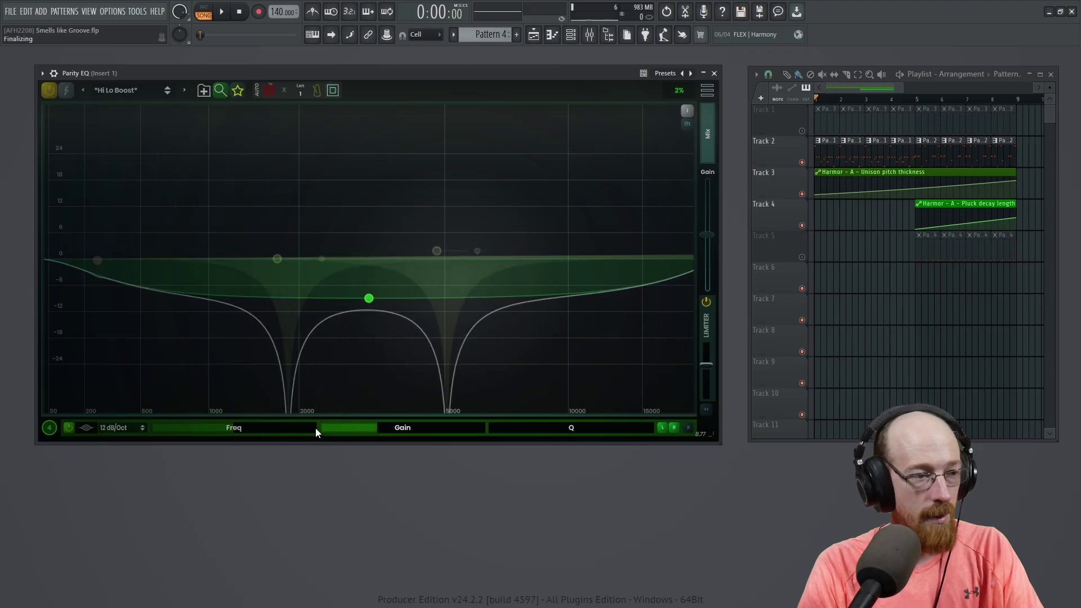
left_click_drag(261, 427, 262, 404)
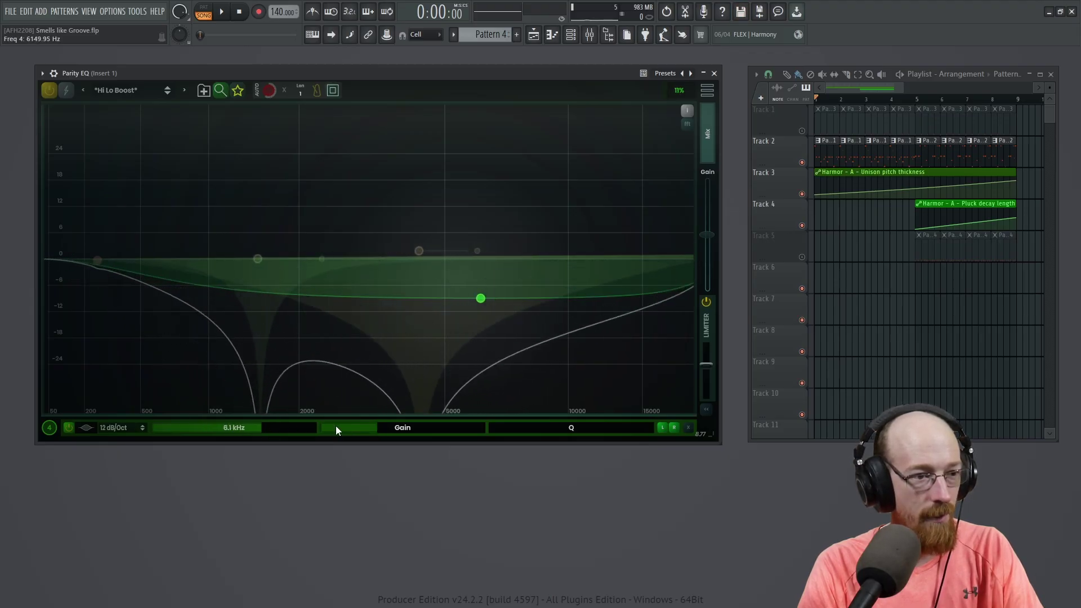
mouse_move(552, 430)
left_mouse_down()
mouse_move(552, 409)
mouse_move(551, 430)
left_mouse_up()
mouse_move(386, 427)
left_mouse_down()
mouse_move(386, 414)
mouse_move(402, 434)
left_mouse_up()
Open the modulators for band 4's gain and add an ADSR modulator with a positive modulation amount on Gain 4.
right_click(402, 433)
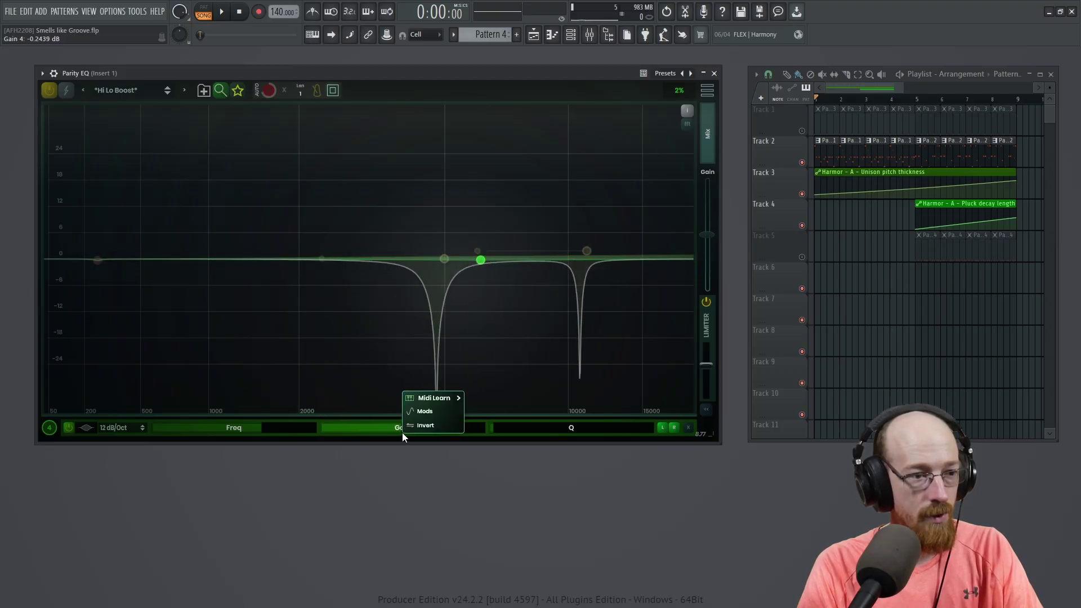
left_click(440, 411)
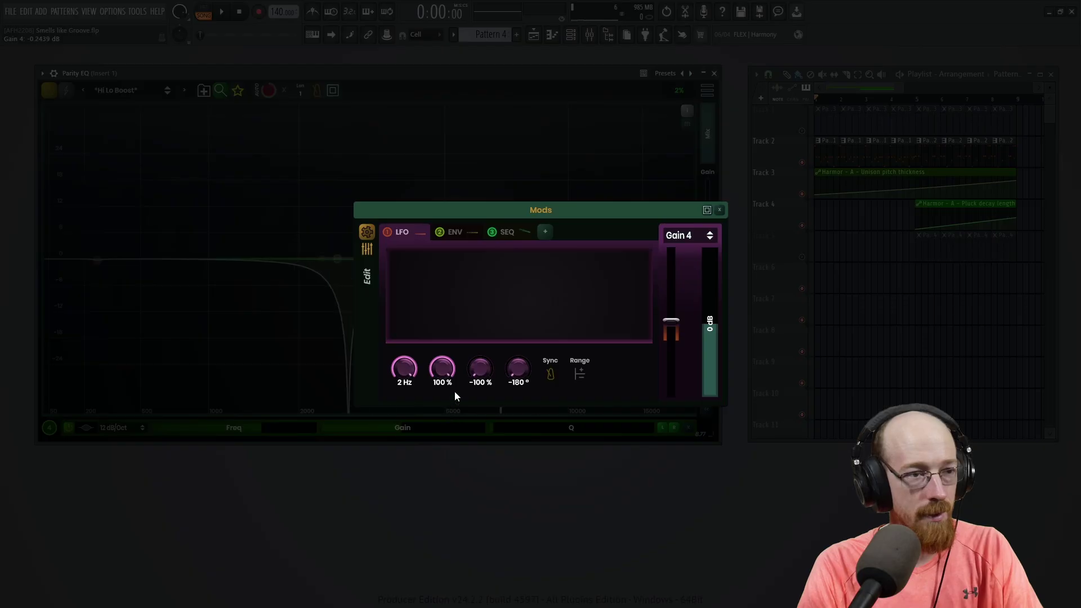
left_click(546, 236)
left_click(523, 268)
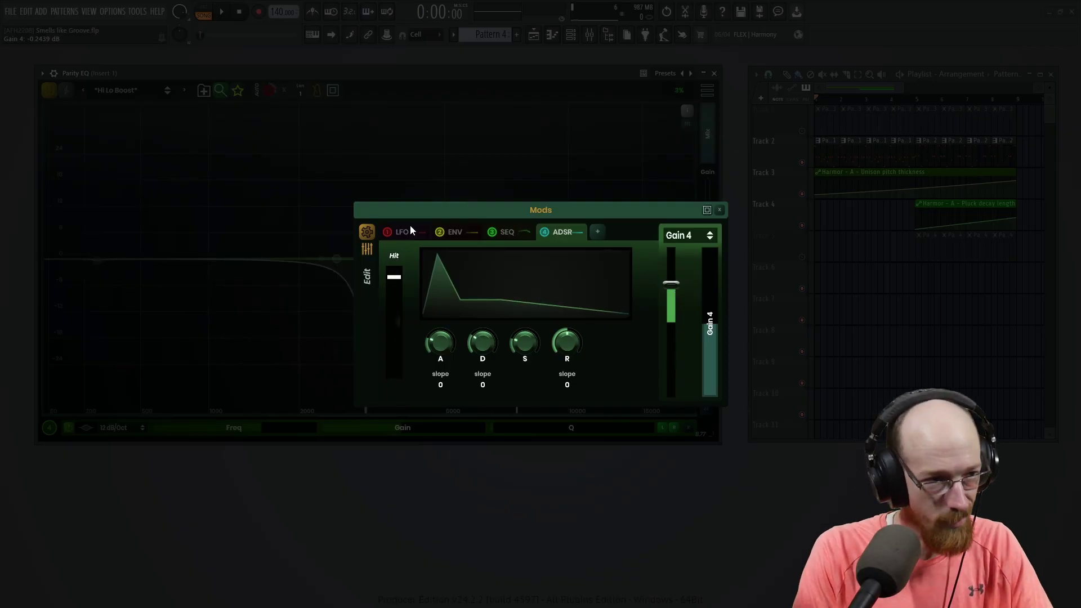
With the Mods window off the curve and the song playing, raise the ADSR amount on Gain 4 to nearly maximum and Gain 4 to about 2 dB.
left_click_drag(498, 210, 632, 292)
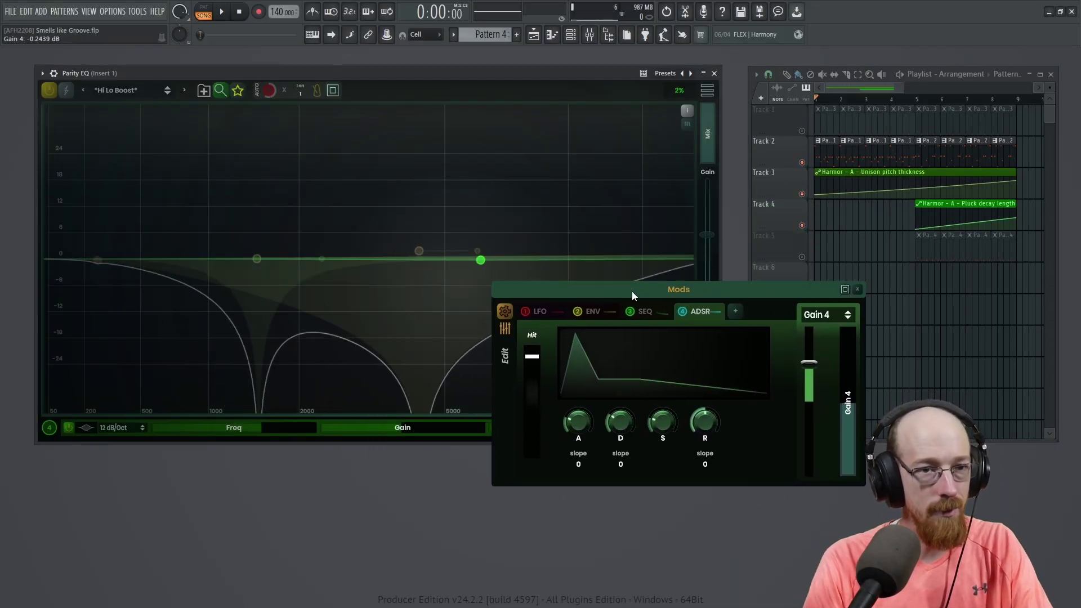
key("space")
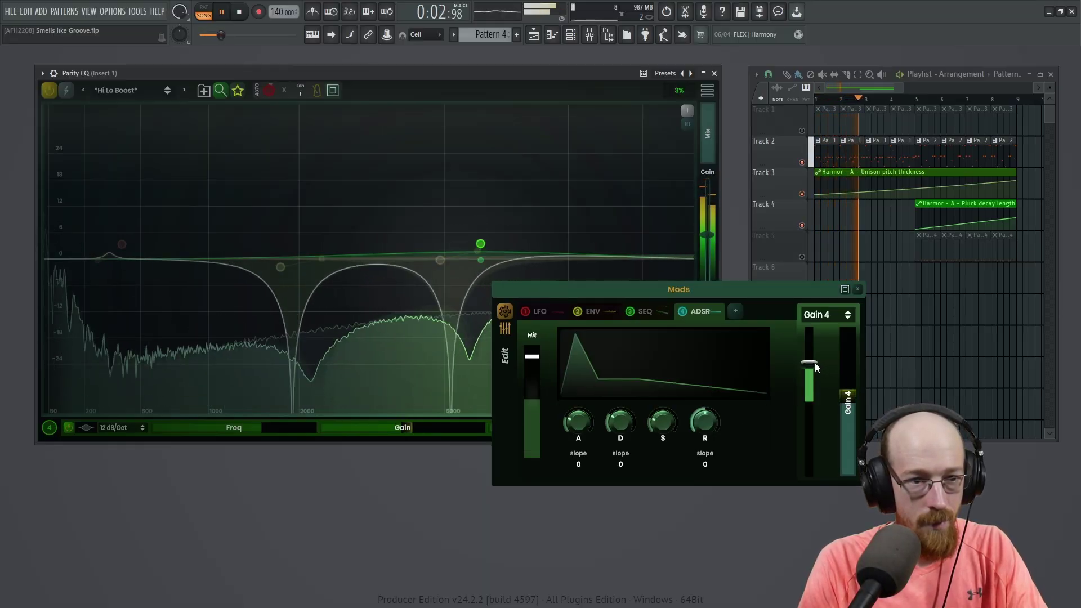
left_click_drag(809, 362, 812, 323)
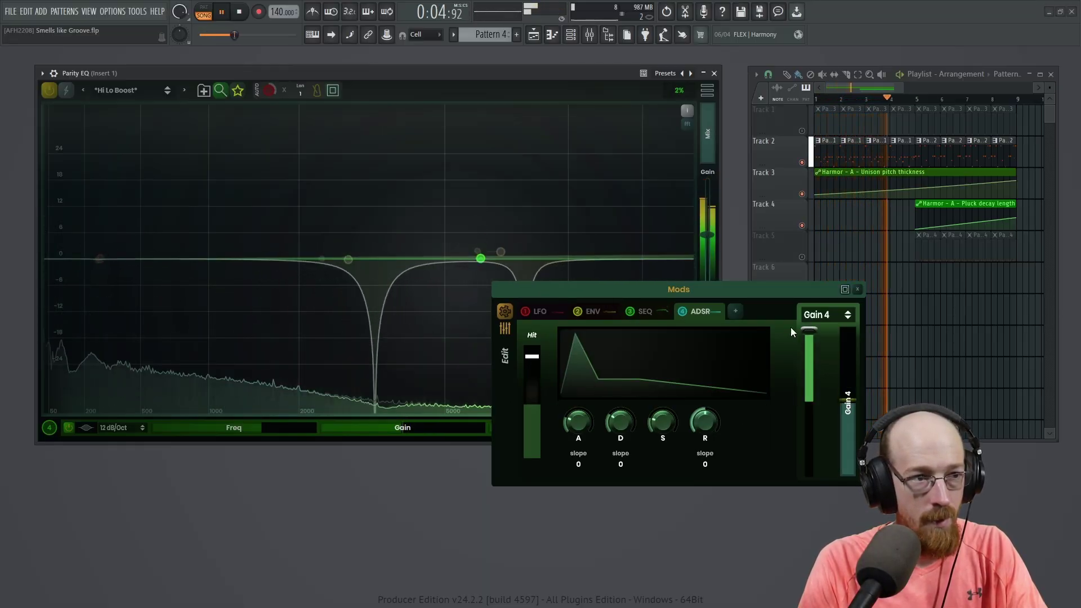
mouse_move(852, 408)
left_click_drag(851, 408, 848, 392)
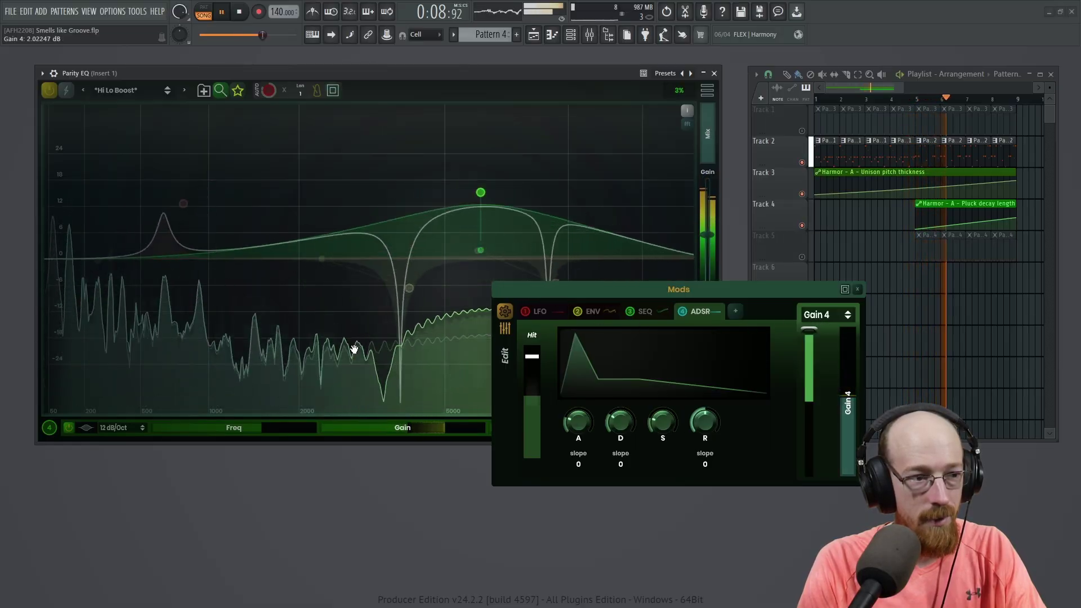
Lower band 4's frequency to about 1755 Hz while the song plays.
left_click_drag(270, 428, 271, 453)
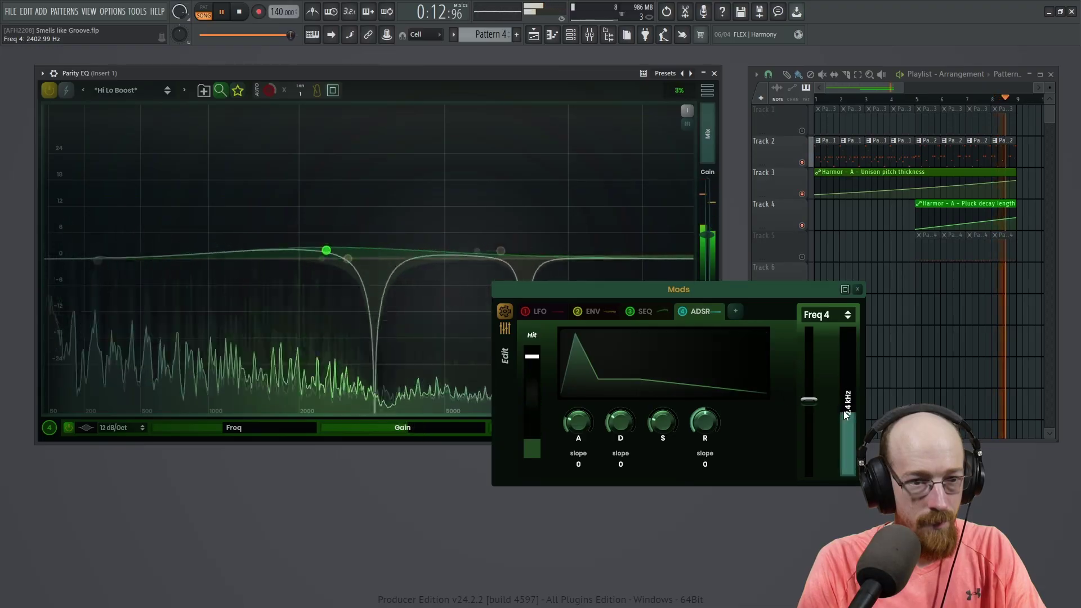
left_click_drag(844, 410, 844, 422)
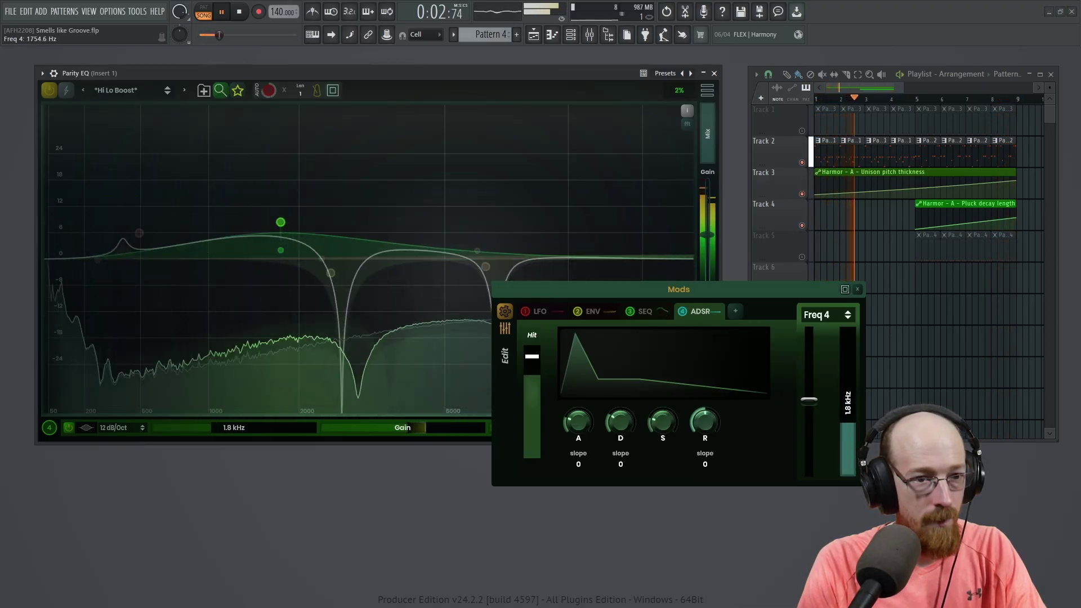
Set band 4's frequency to about 1849 Hz and gain to about 1.2 dB, and shorten the ADSR attack to 29 ms during playback.
left_click(829, 316)
left_click(421, 433)
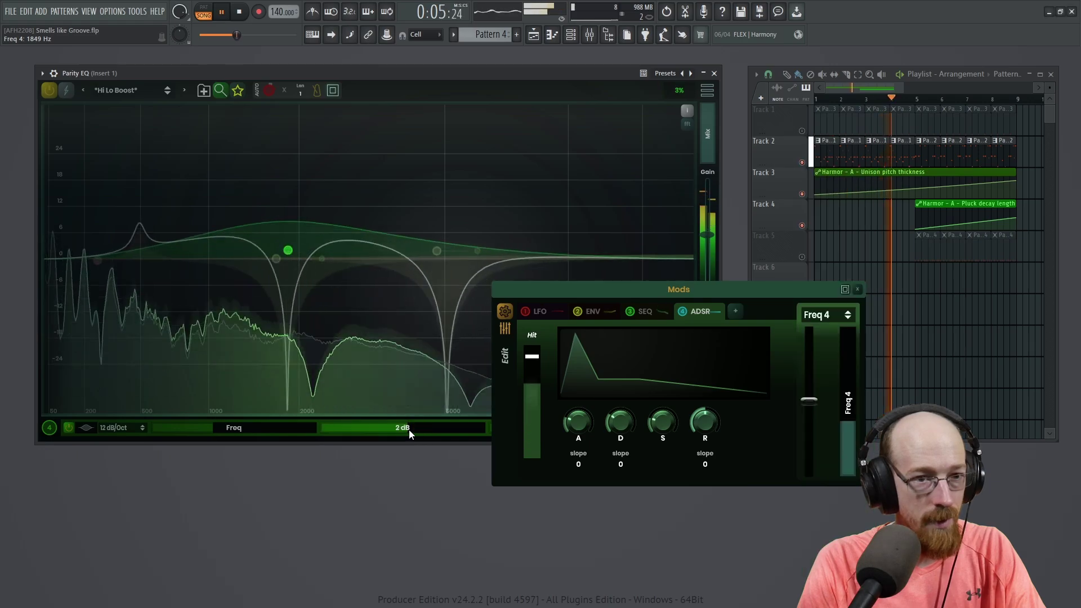
left_click_drag(813, 329, 807, 350)
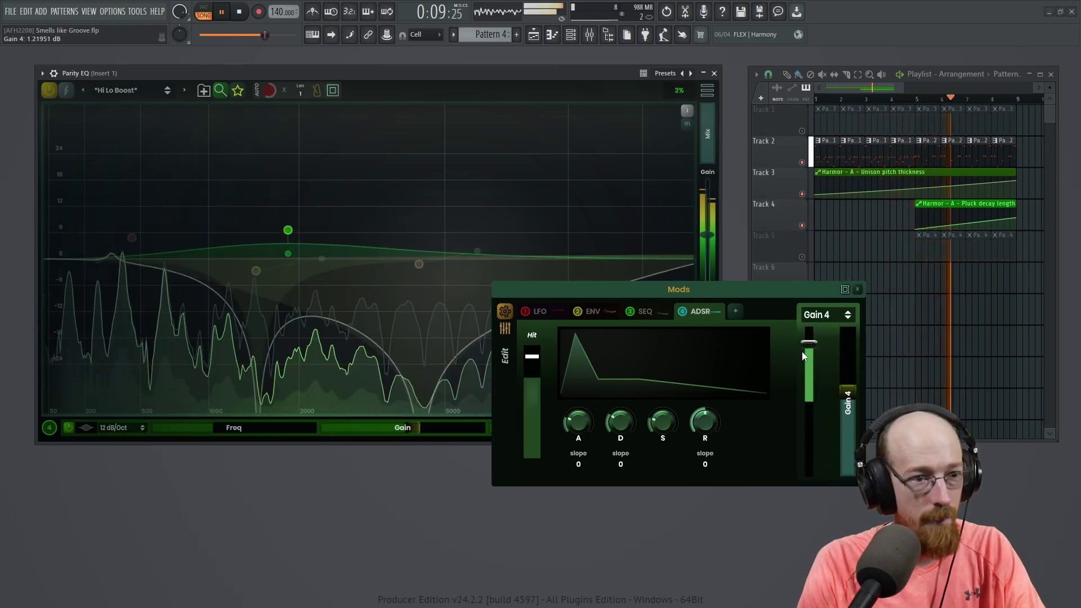
left_click_drag(579, 422, 621, 410)
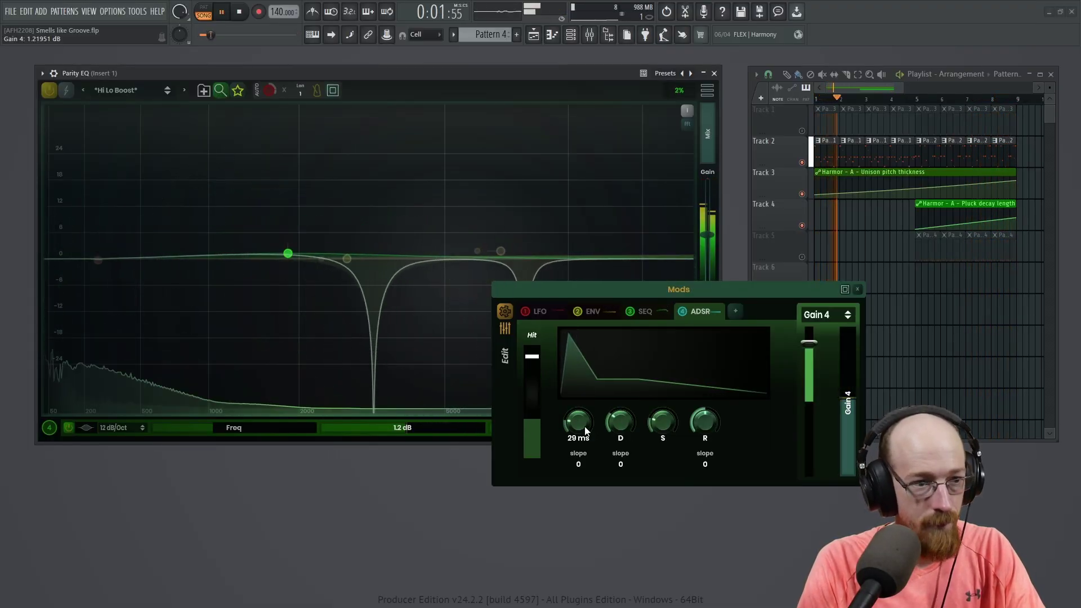
Set band 4 to about 3433 Hz and 10.1 dB, lower the ADSR hit threshold, and make its amount on Gain 4 negative.
left_click_drag(231, 432, 231, 414)
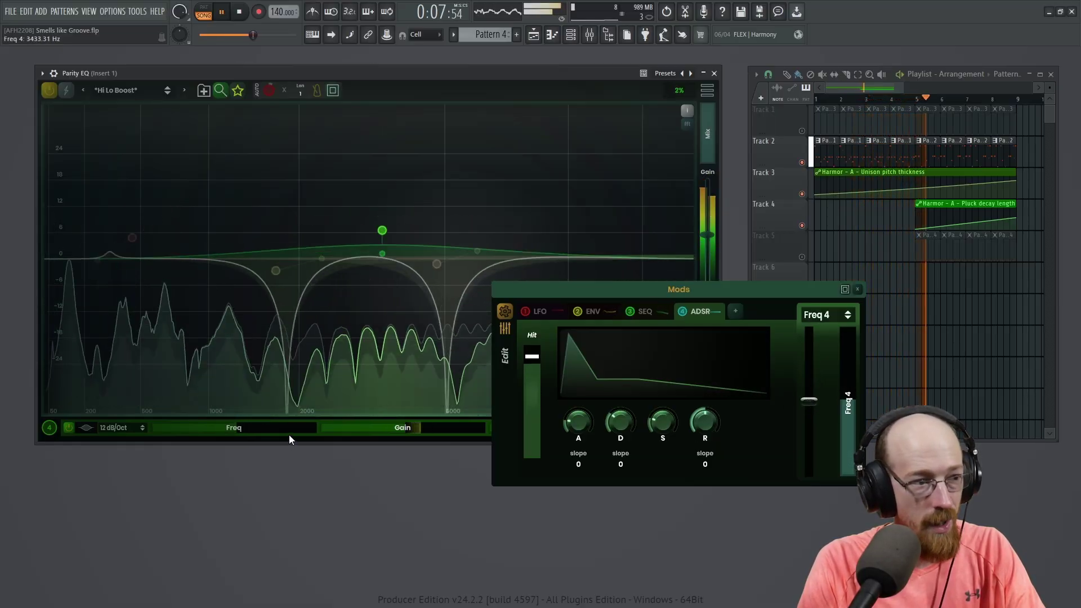
left_click_drag(435, 431, 434, 406)
left_click_drag(531, 396, 533, 407)
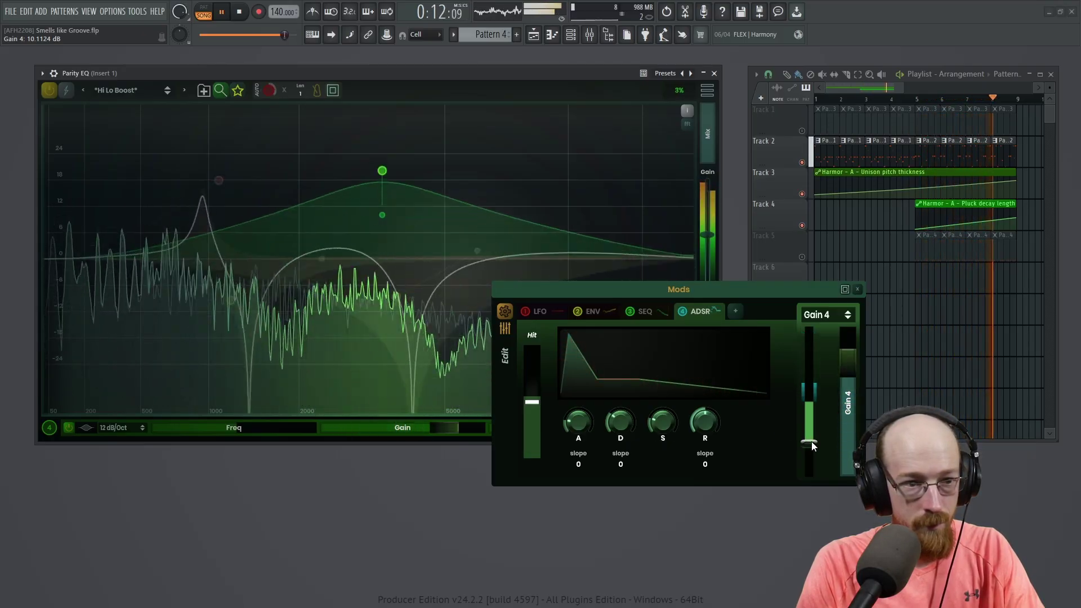
left_click_drag(806, 441, 807, 442)
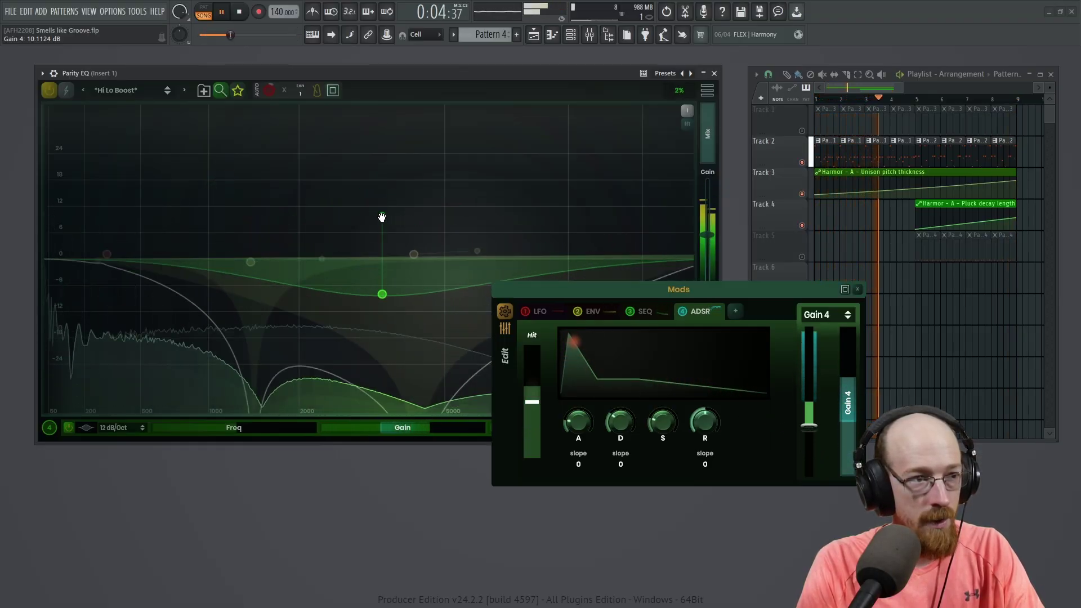
Move band 4 to about 3338 Hz near 0 dB with a moderately negative ADSR amount on Gain 4, and set its Q to about 1.12.
left_click_drag(383, 246, 378, 247)
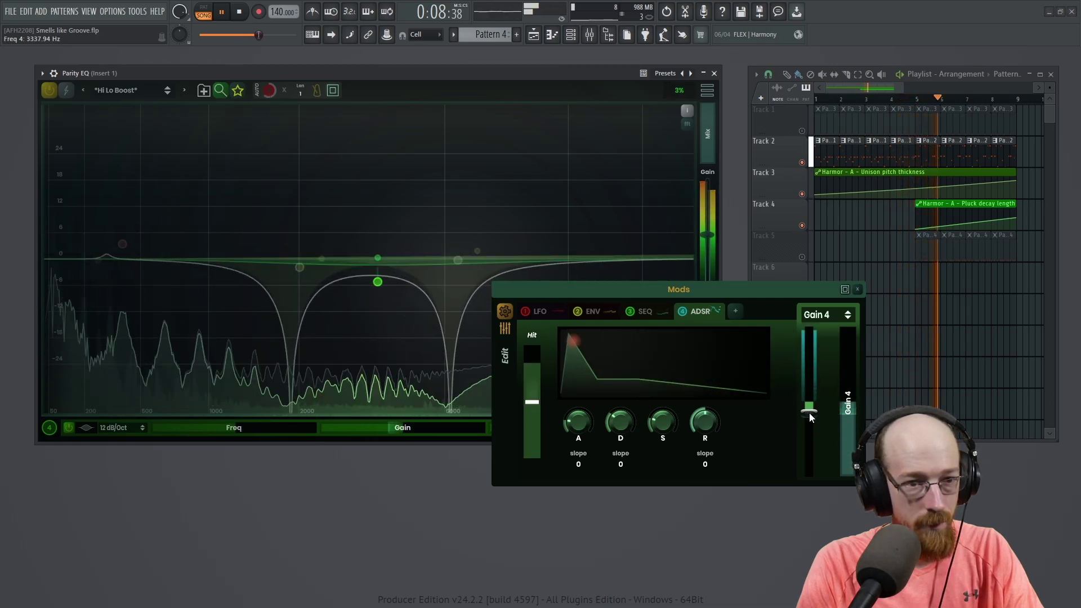
left_click_drag(809, 426, 809, 431)
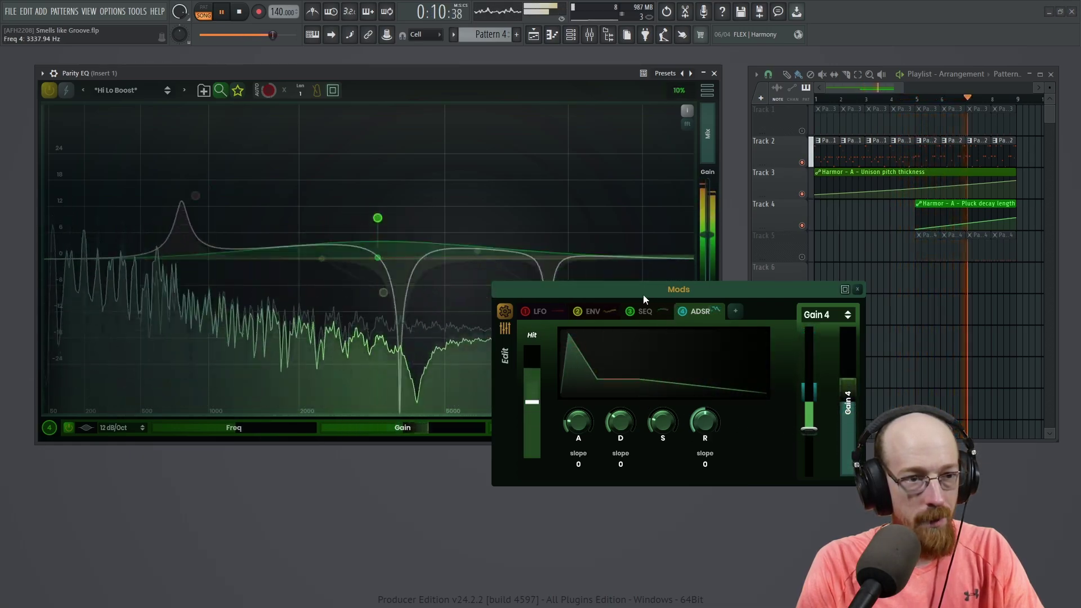
left_click_drag(643, 295, 791, 251)
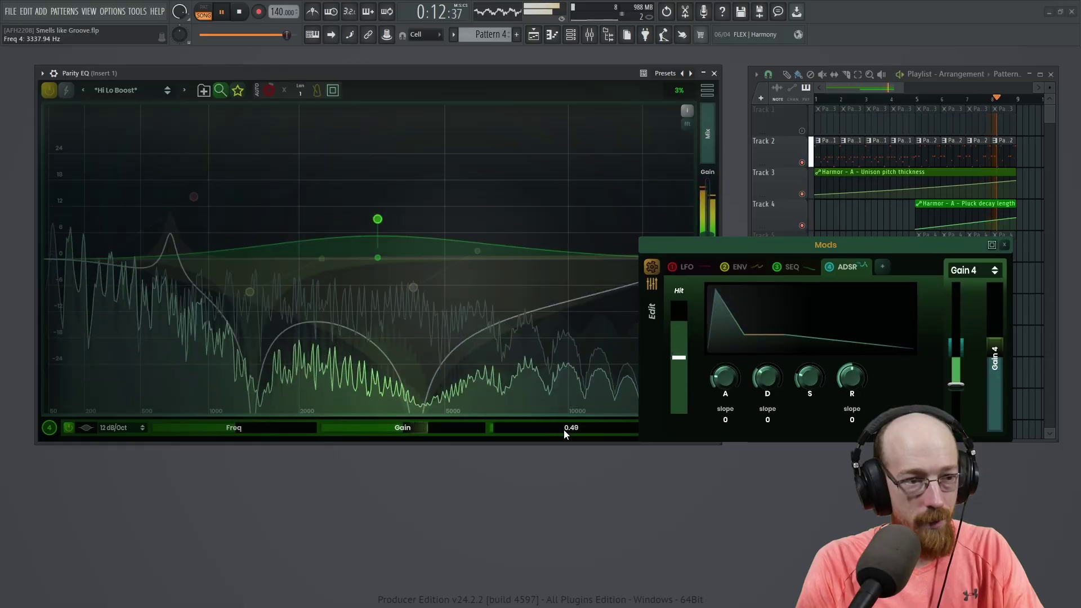
left_click_drag(528, 426, 528, 389)
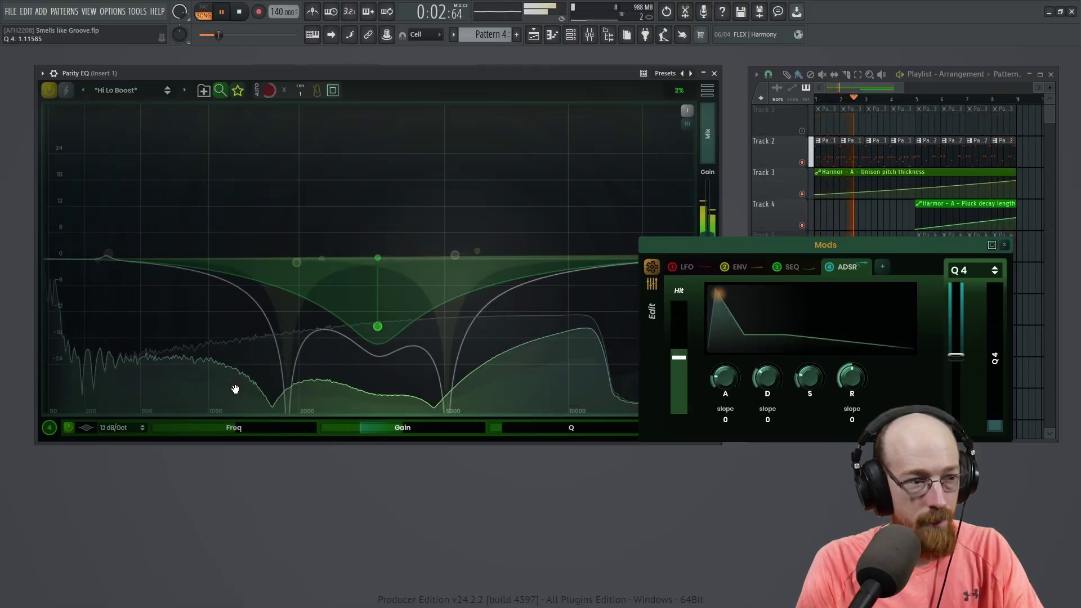
Lower band 4's frequency to about 1360 Hz, give the ADSR a negative amount on Freq 4, and stop the playback.
left_click_drag(244, 427, 242, 435)
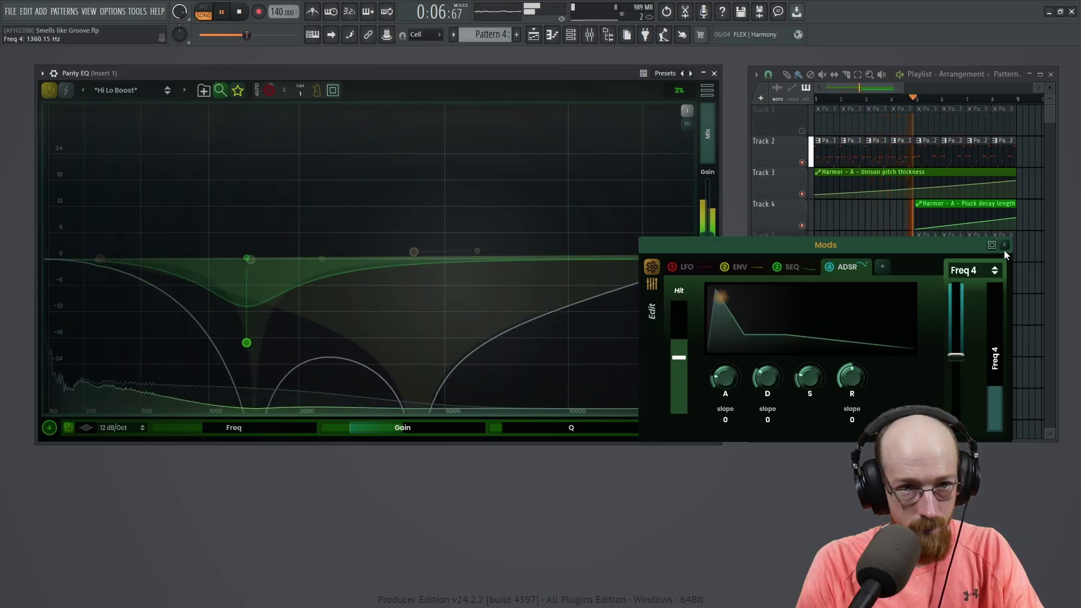
left_click_drag(955, 355, 955, 381)
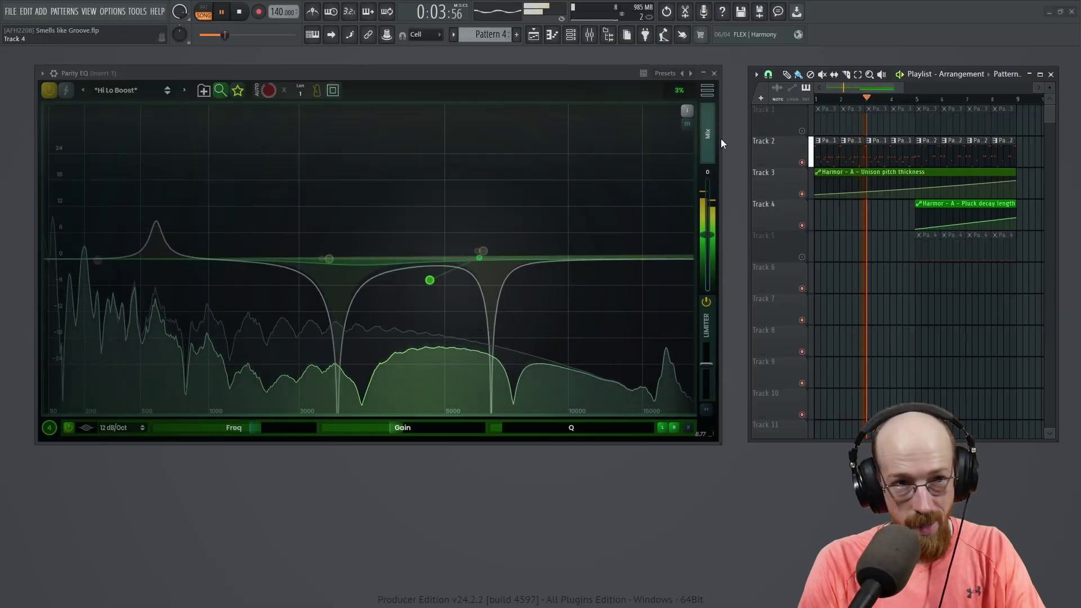
key("space")
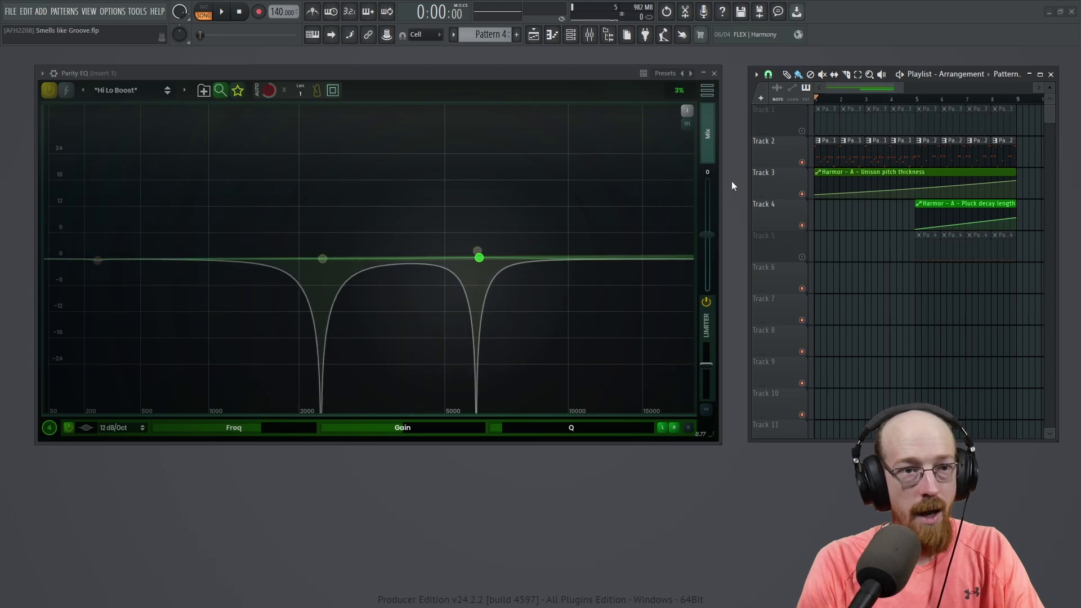
Unmute tracks 1 and 5 and create an automation clip for Parity EQ's mix level on track 6.
left_click(803, 131)
left_click(802, 257)
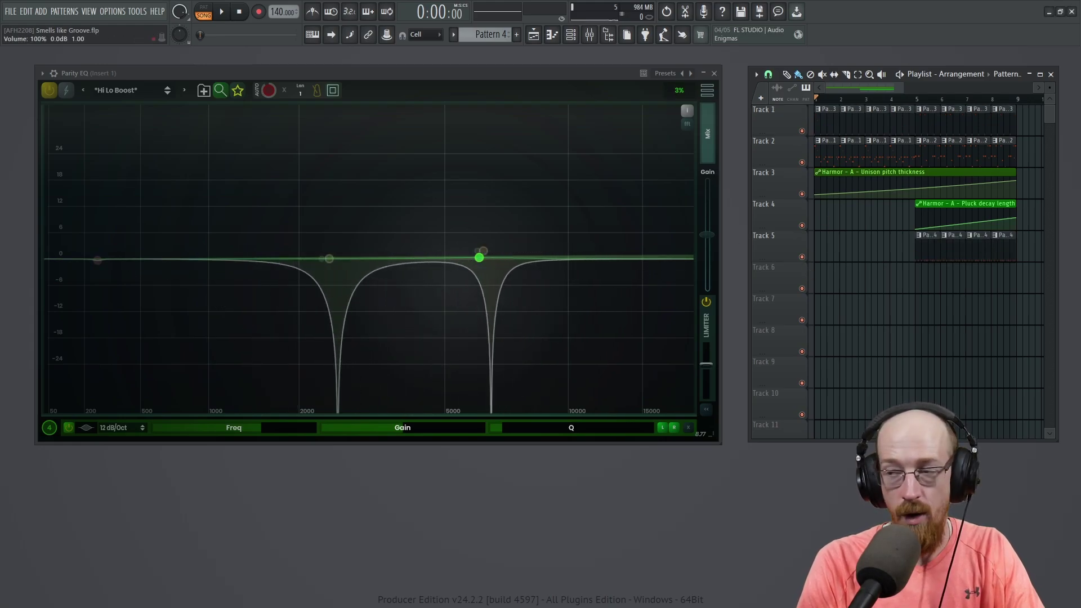
left_click(802, 288)
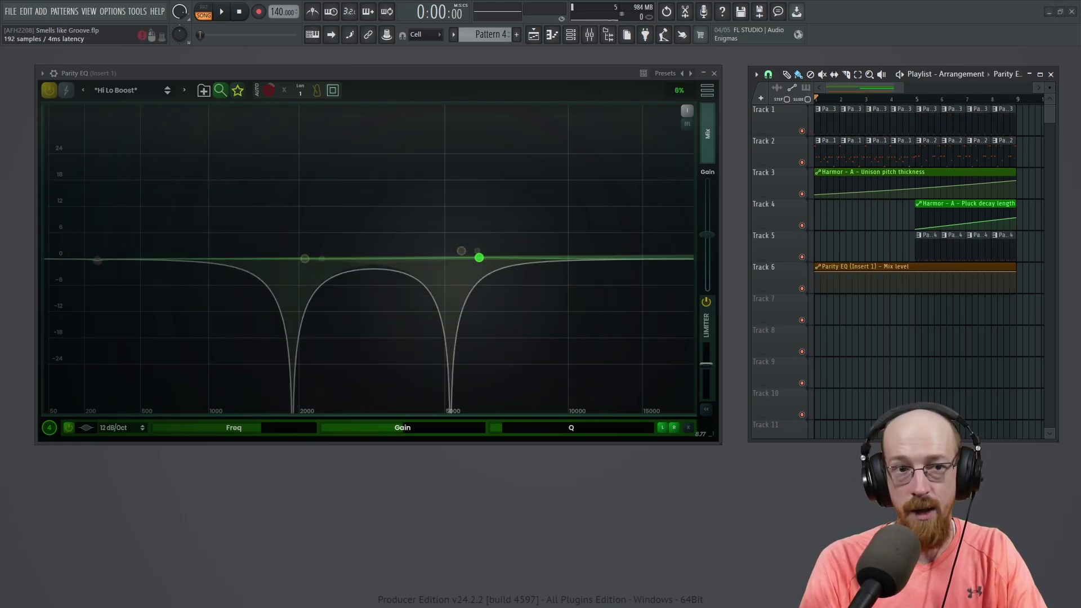
Shape the mix level clip on track 6 to hold at maximum until bar 5 and fall to zero at its end.
left_click_drag(821, 281, 815, 291)
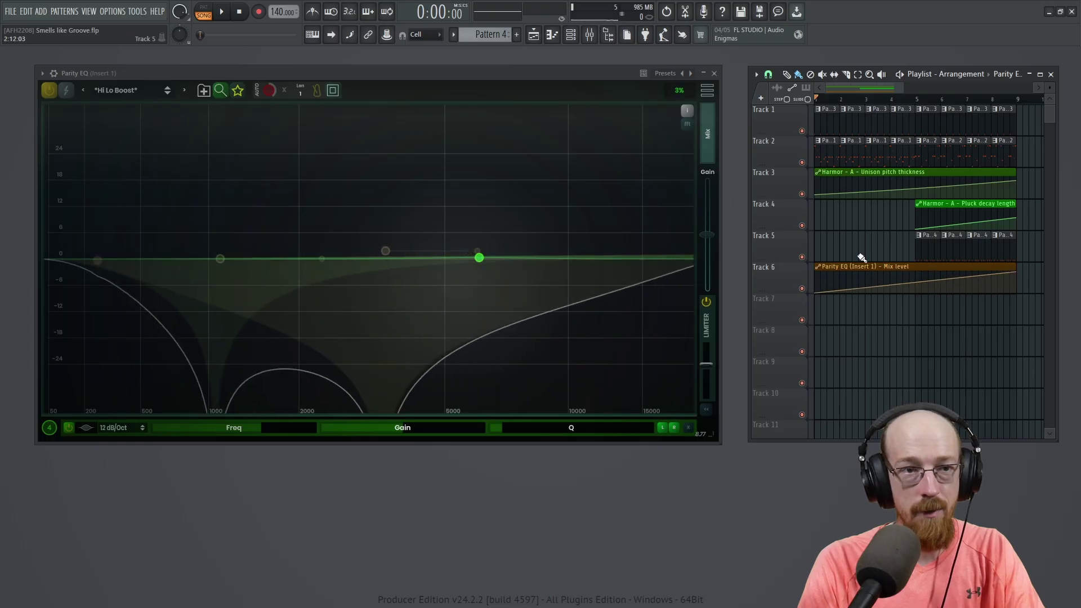
key("space")
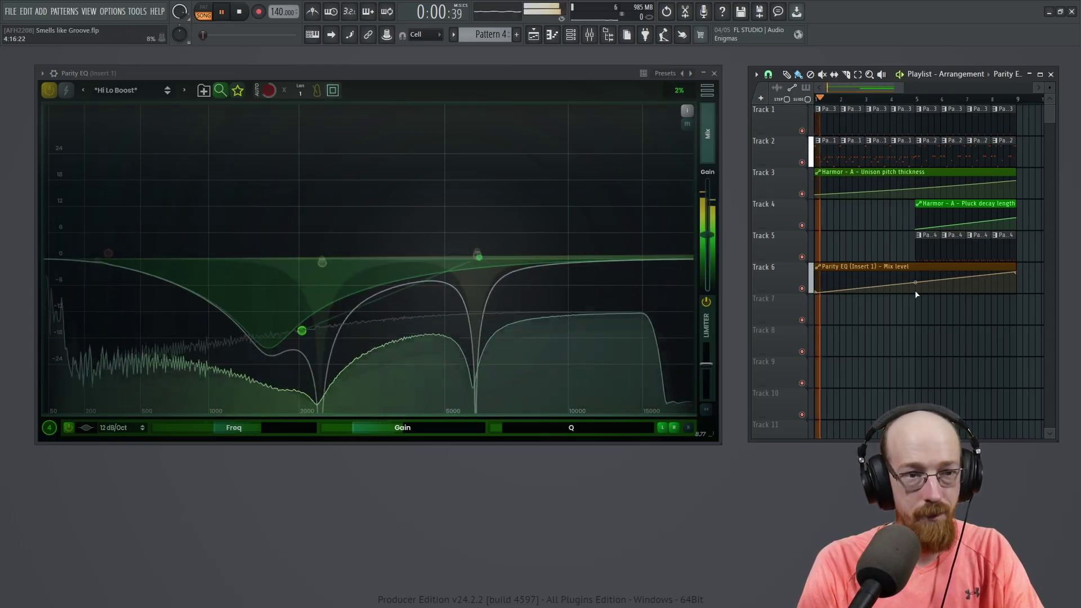
key("space")
left_click_drag(916, 284, 920, 272)
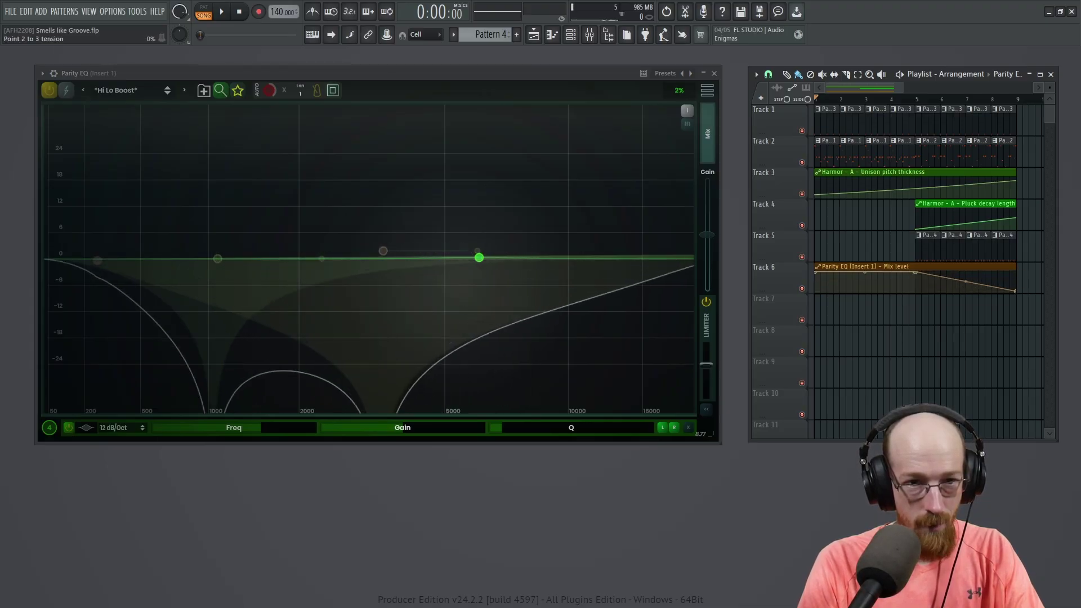
Add a second Parity EQ to an empty effect slot on Insert 1, load its Barberpole preset and audition it with the song.
key("F9")
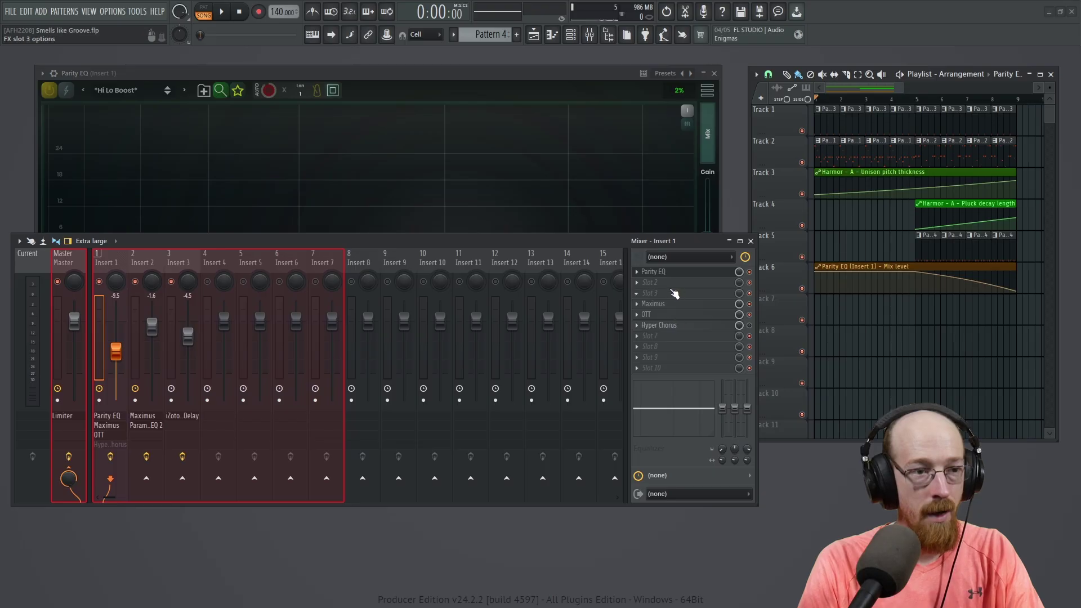
left_click(678, 287)
mouse_move(679, 289)
left_click(819, 298)
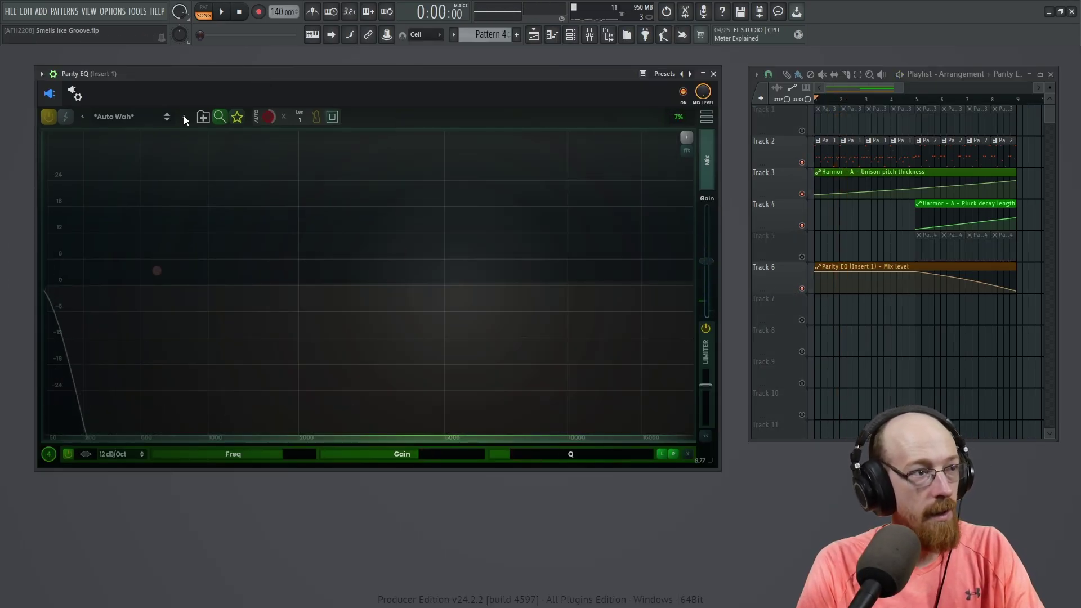
left_click(184, 116)
key("space")
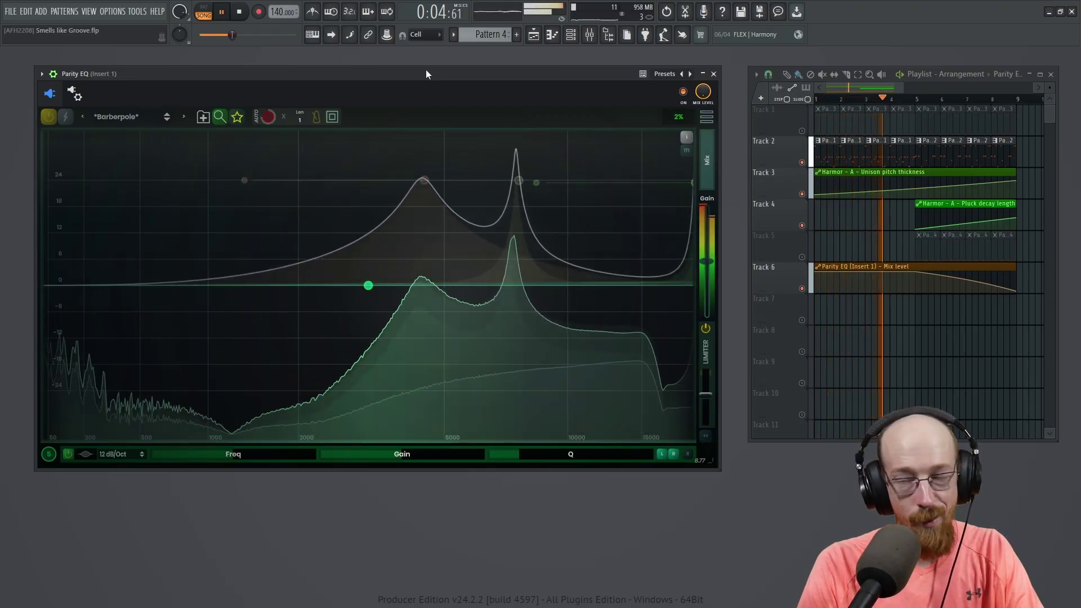
key("space")
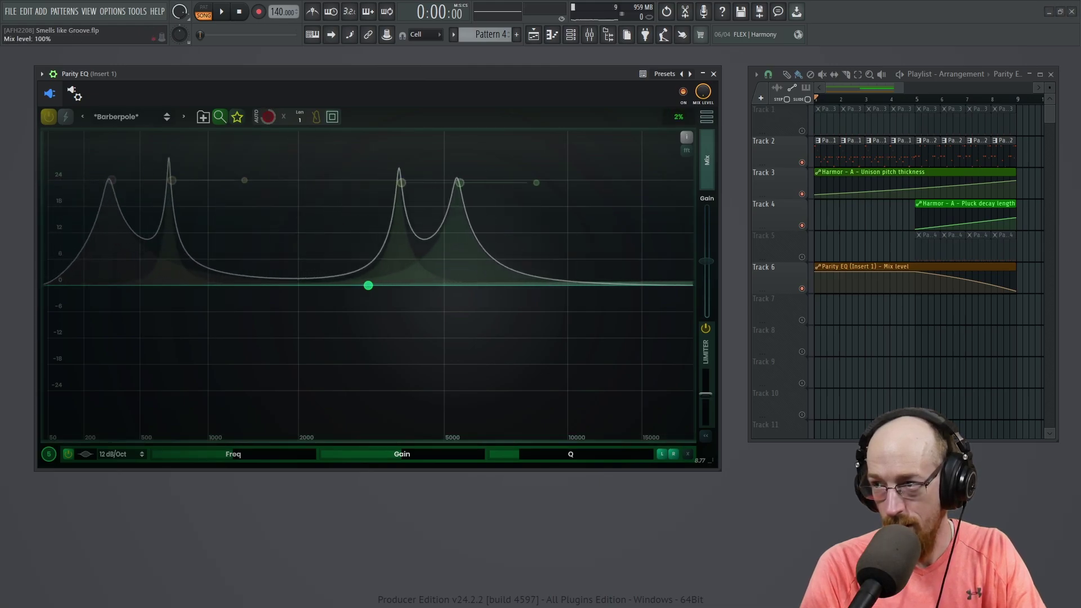
Automate the second Parity EQ's mix level on track 7, rising from bar 5, and play the arrangement through with track 1 unmuted.
left_click(803, 320)
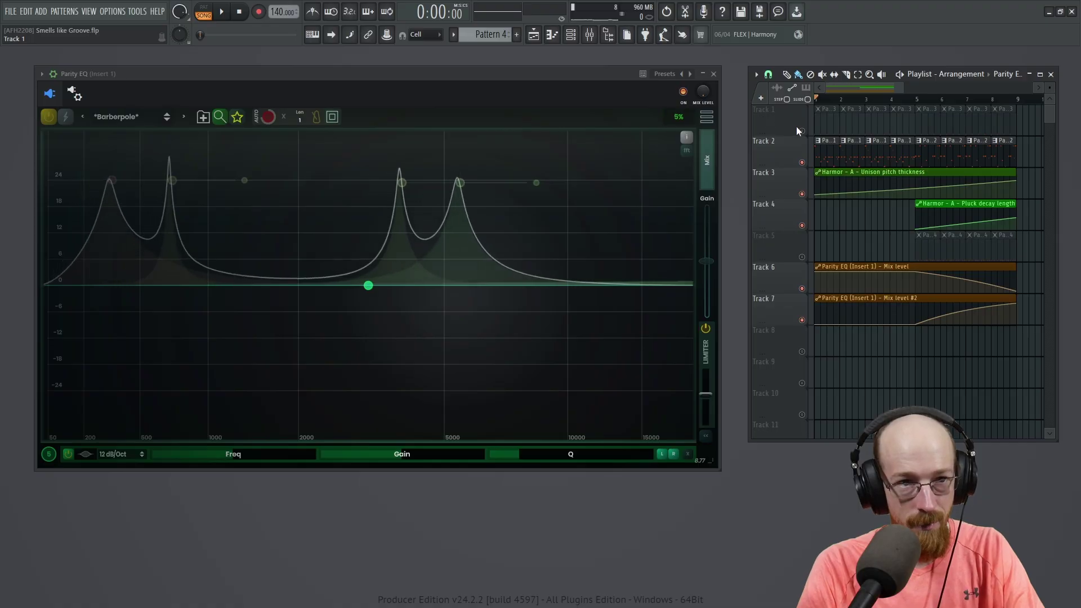
key("space")
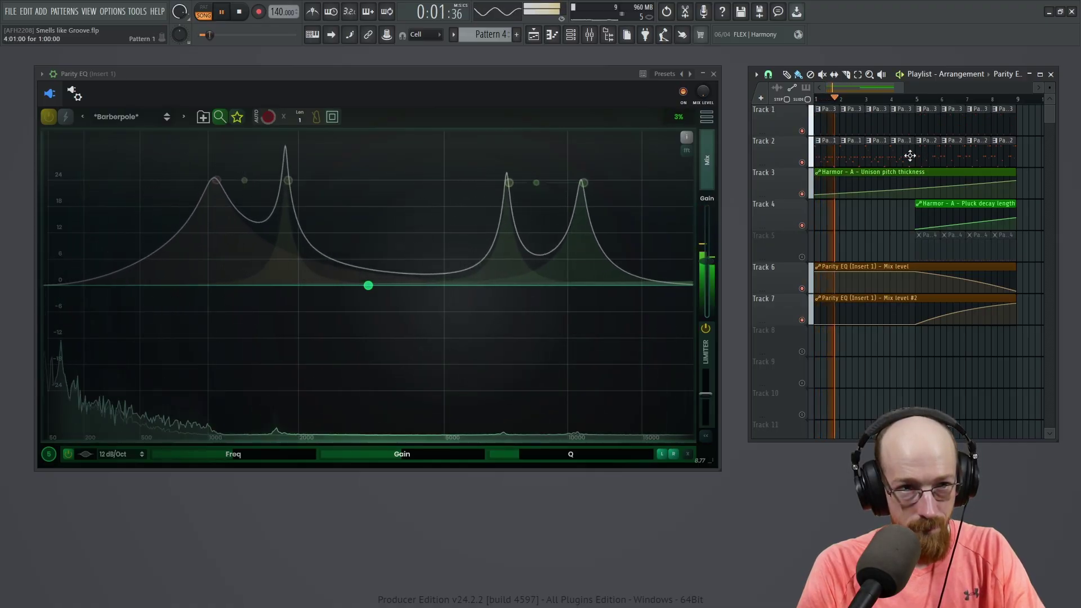
scroll(904, 155, "right", 3)
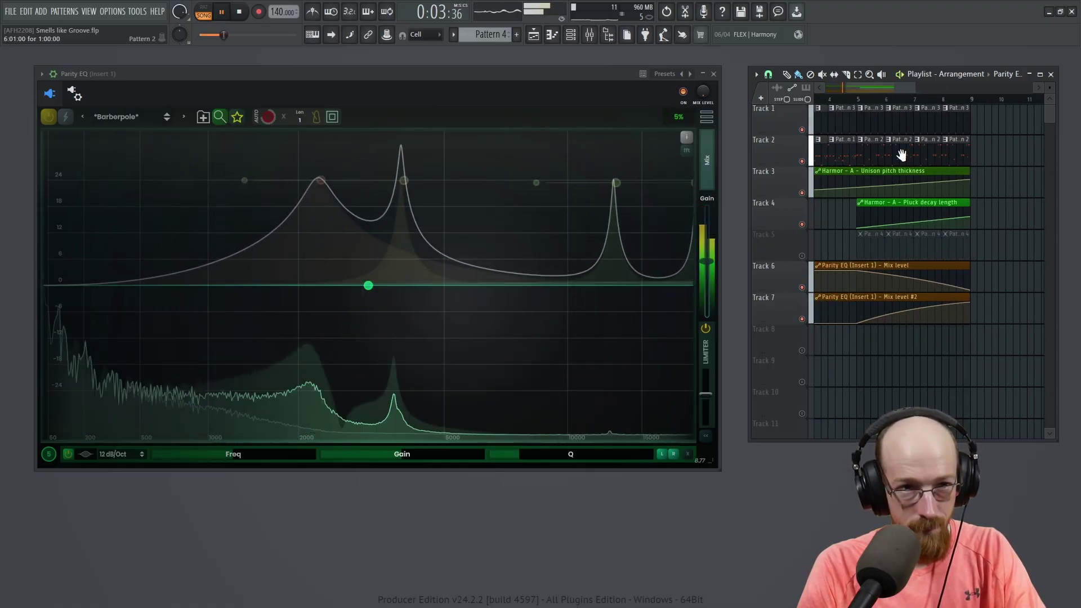
scroll(902, 155, "left", 3)
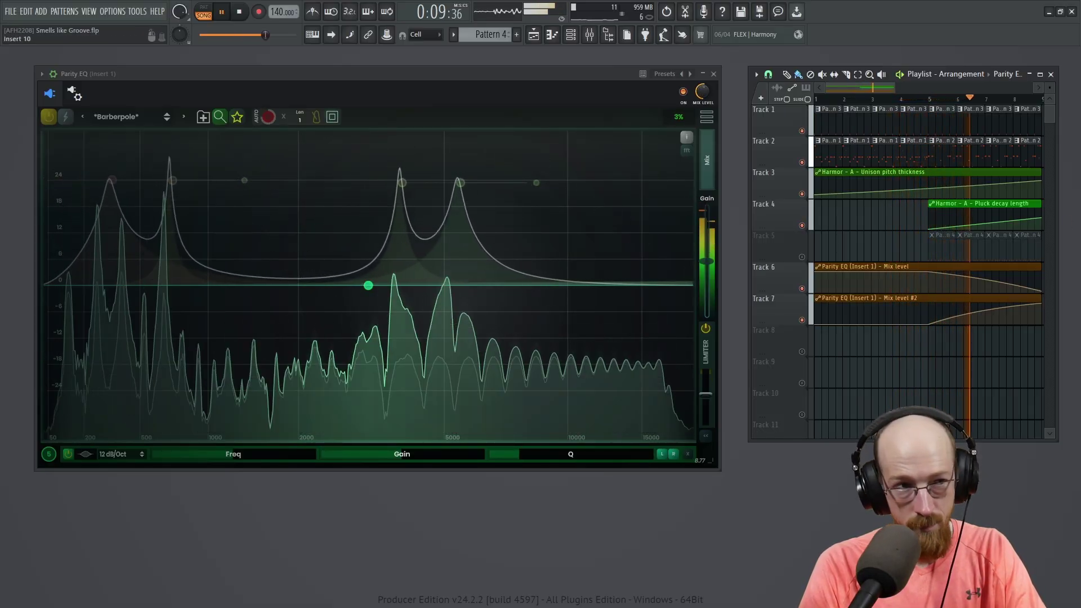
scroll(915, 230, "down", 1)
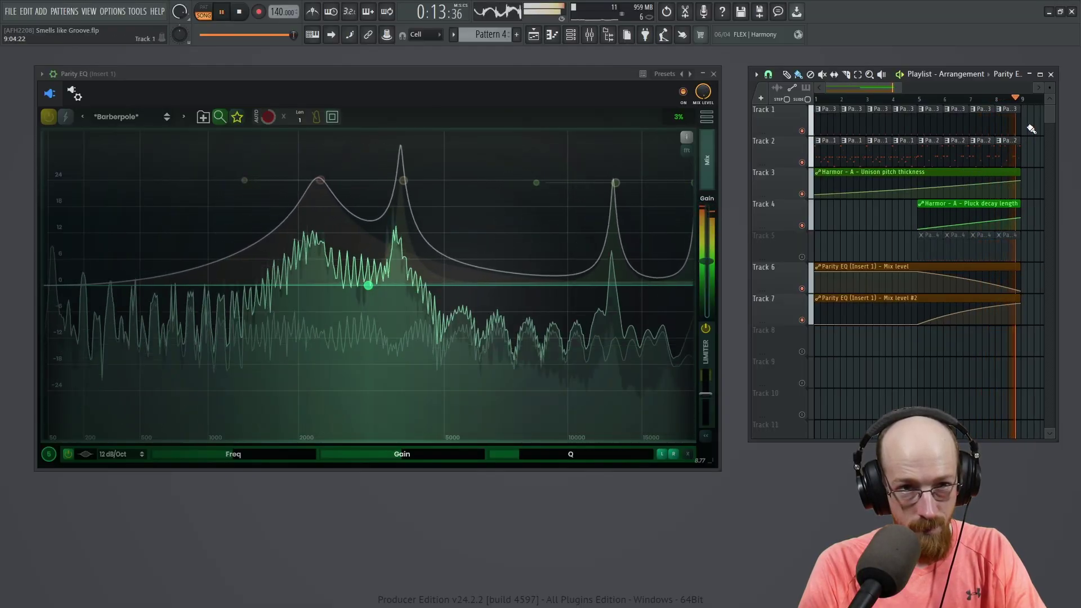
key("space")
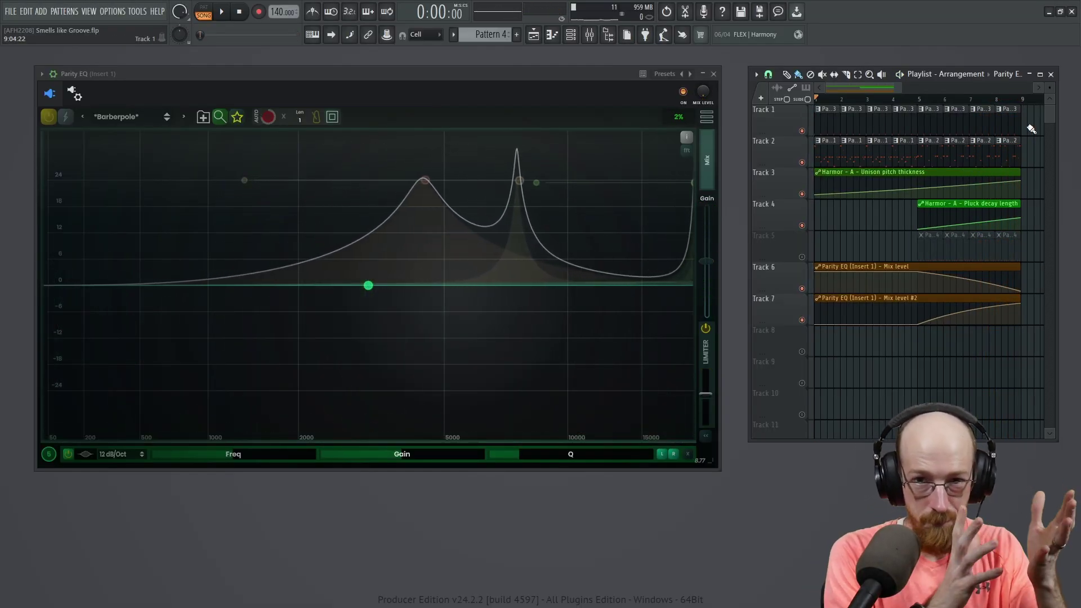